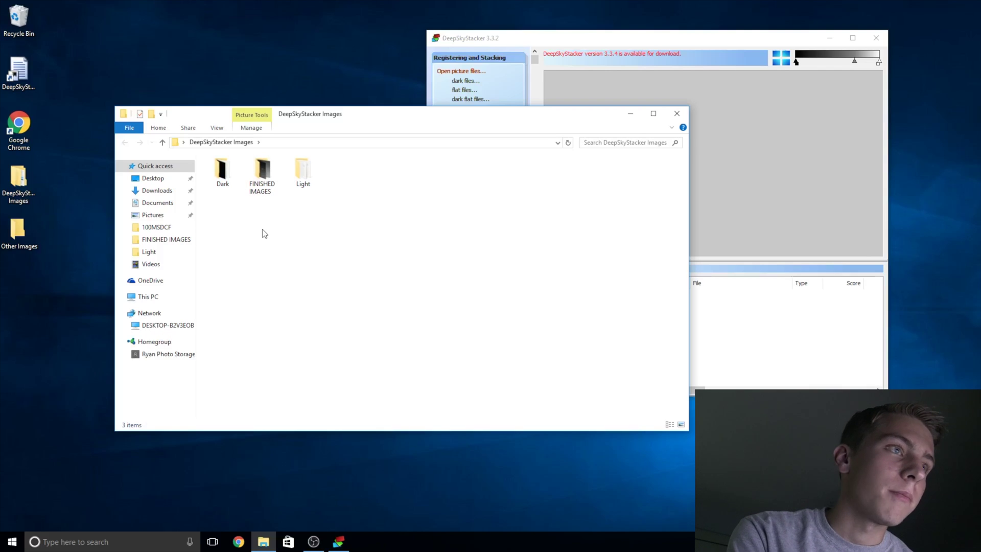
- Open the Light folder in DeepSkyStacker Images and skim through the photos it contains
{"action": "double_click", "coordinate": [304, 174]}
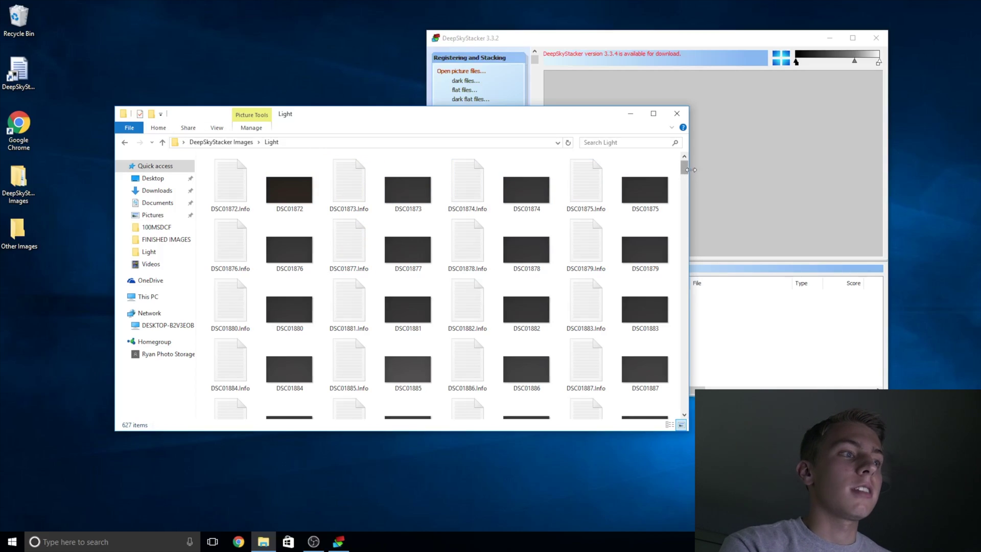
{"action": "left_click_drag", "start_coordinate": [686, 170], "coordinate": [677, 312]}
{"action": "scroll", "coordinate": [678, 311], "scroll_direction": "down", "scroll_amount": 10}
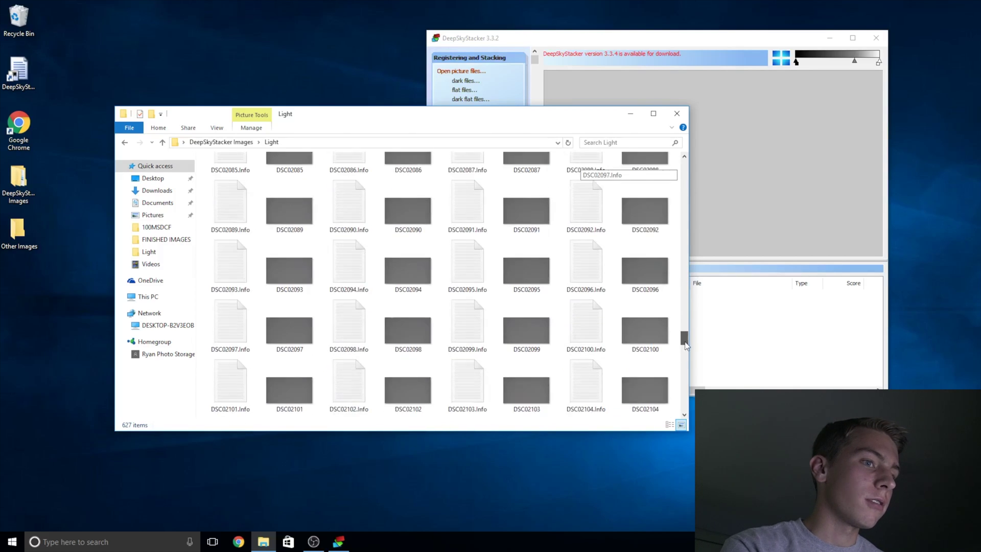
{"action": "left_click_drag", "start_coordinate": [685, 388], "coordinate": [685, 164]}
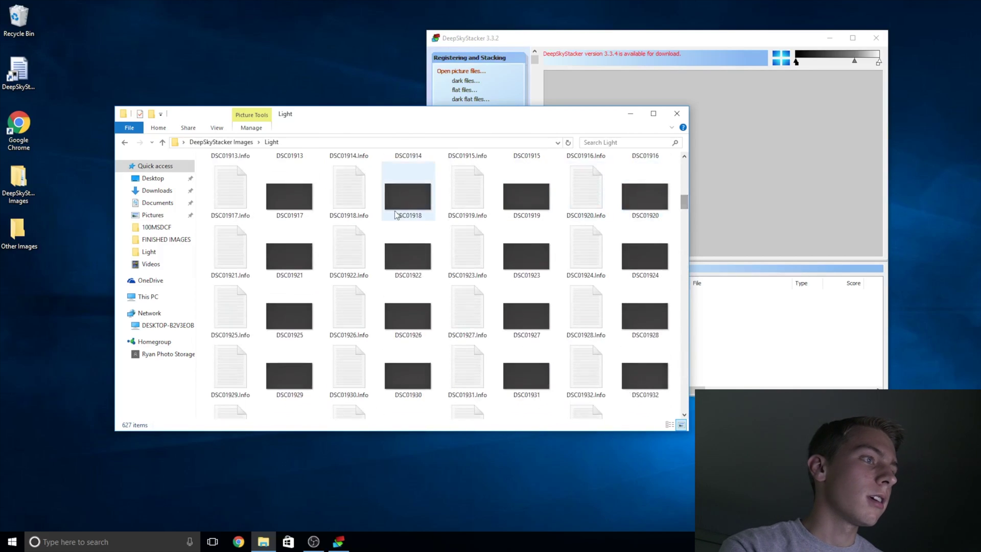
- View the light frames one after another at full size, from DSC01872 to DSC01938, and close the viewer
{"action": "double_click", "coordinate": [299, 186]}
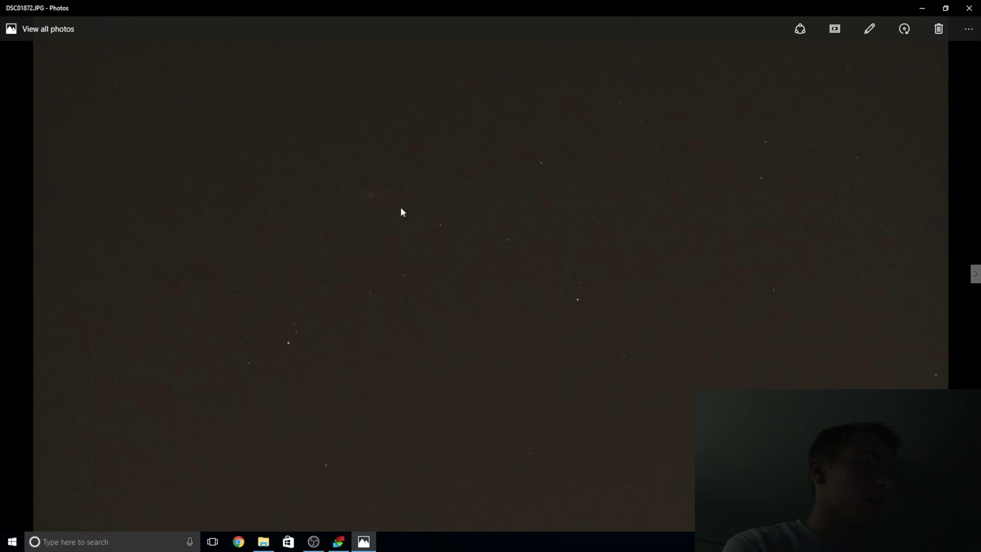
{"action": "key", "text": "Right"}
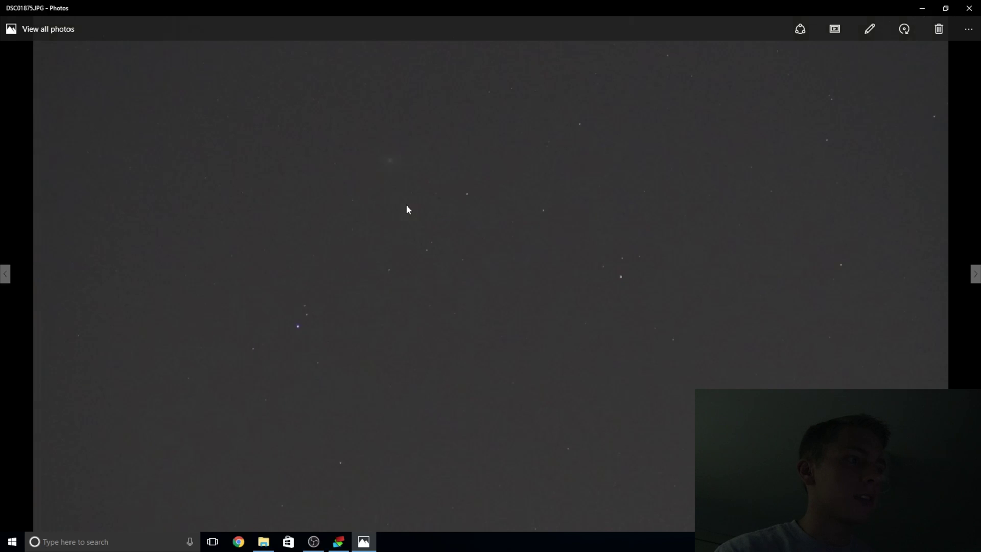
{"action": "key", "text": "Right"}
{"action": "key", "text": "Right"}
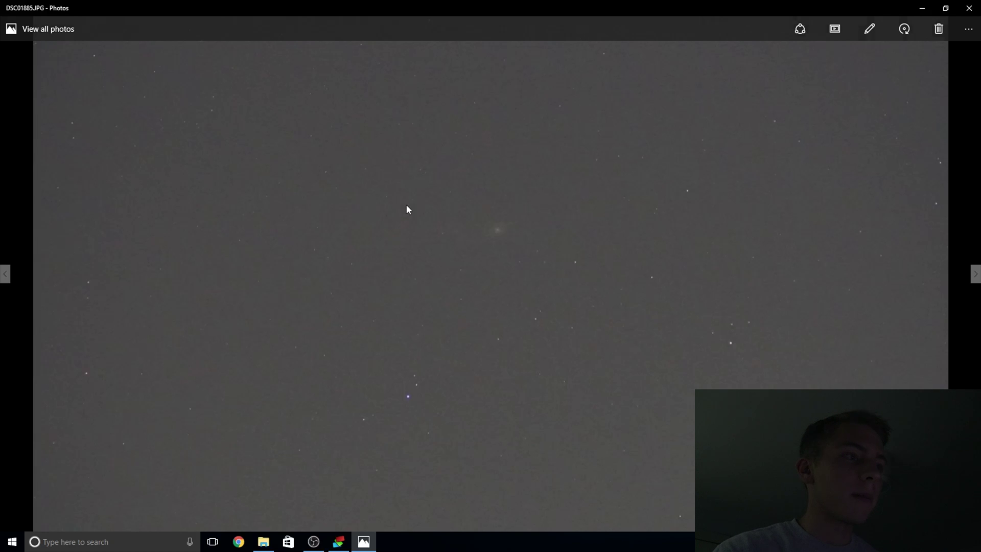
{"action": "key", "text": "Right"}
{"action": "key", "text": "Right"}
{"action": "key", "text": "Right"}
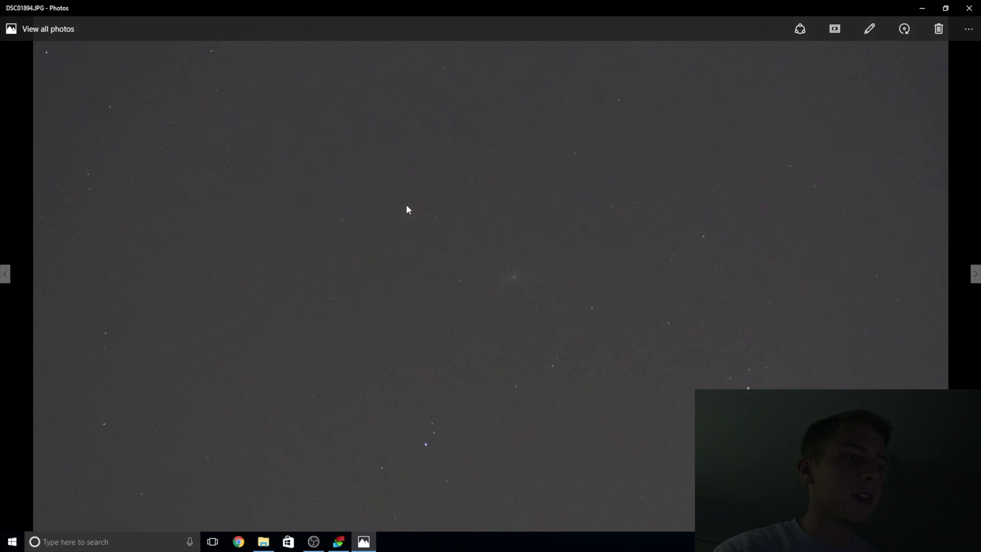
{"action": "key", "text": "Right"}
{"action": "key", "text": "Right"}
{"action": "key", "text": "Right"}
{"action": "key", "text": "Right"}
{"action": "key", "text": "Right"}
{"action": "key", "text": "Right"}
{"action": "key", "text": "Right"}
{"action": "key", "text": "Right"}
{"action": "key", "text": "Right"}
{"action": "key", "text": "Right"}
{"action": "key", "text": "Right"}
{"action": "key", "text": "Right"}
{"action": "key", "text": "Right"}
{"action": "key", "text": "Right"}
{"action": "key", "text": "Right"}
{"action": "key", "text": "Right"}
{"action": "key", "text": "Right"}
{"action": "key", "text": "Right"}
{"action": "key", "text": "Right"}
{"action": "key", "text": "Right"}
{"action": "key", "text": "Right"}
{"action": "key", "text": "Right"}
{"action": "key", "text": "Right"}
{"action": "key", "text": "Right"}
{"action": "key", "text": "Right"}
{"action": "key", "text": "Right"}
{"action": "key", "text": "Right"}
{"action": "key", "text": "Right"}
{"action": "key", "text": "Right"}
{"action": "key", "text": "Right"}
{"action": "key", "text": "Right"}
{"action": "key", "text": "Right"}
{"action": "key", "text": "Right"}
{"action": "key", "text": "Right"}
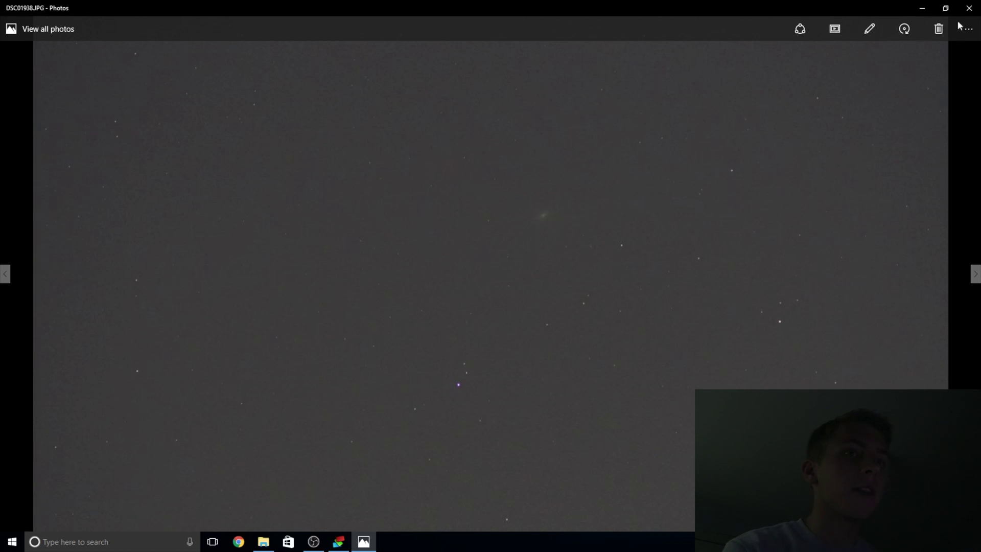
{"action": "left_click", "coordinate": [969, 9]}
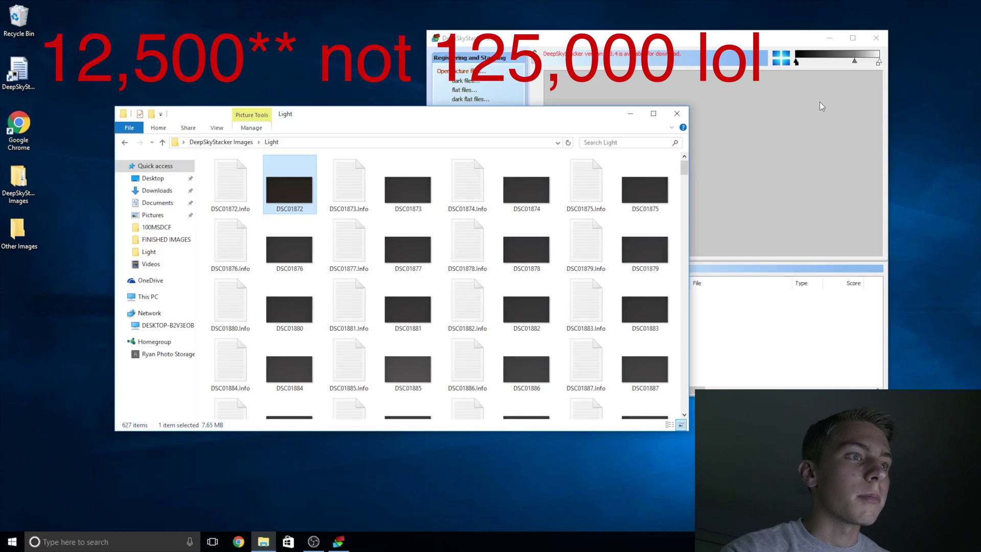
- Open the Dark folder, view its dark frames from DSC02186 onward, and return to the DeepSkyStacker Images folder
{"action": "left_click_drag", "start_coordinate": [563, 125], "coordinate": [526, 126]}
{"action": "left_click", "coordinate": [579, 156]}
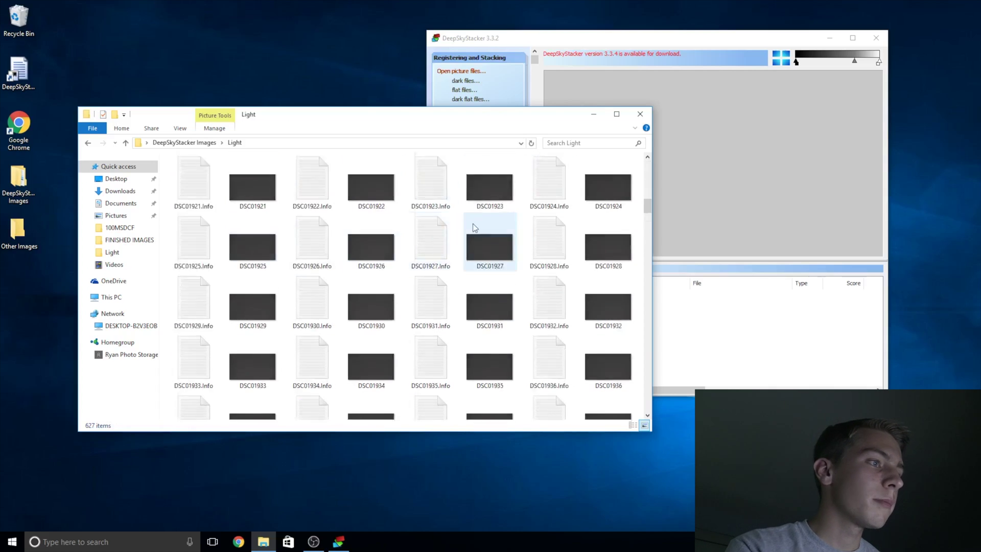
{"action": "left_click", "coordinate": [88, 145]}
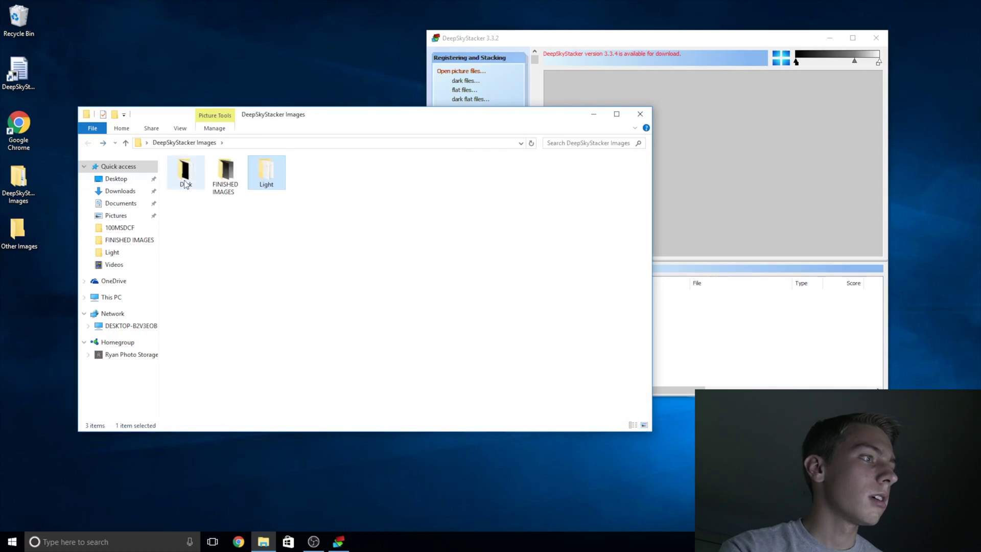
{"action": "double_click", "coordinate": [193, 177]}
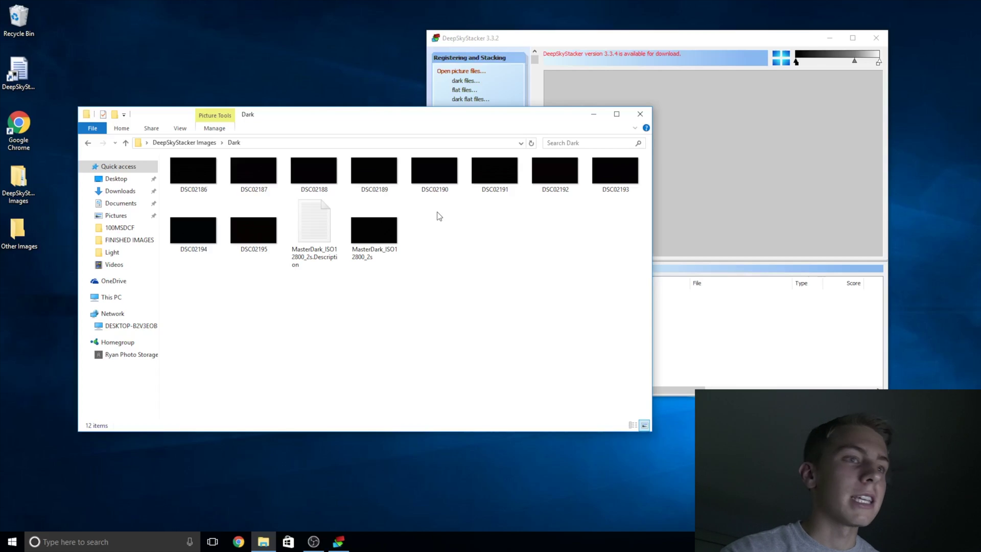
{"action": "double_click", "coordinate": [193, 174]}
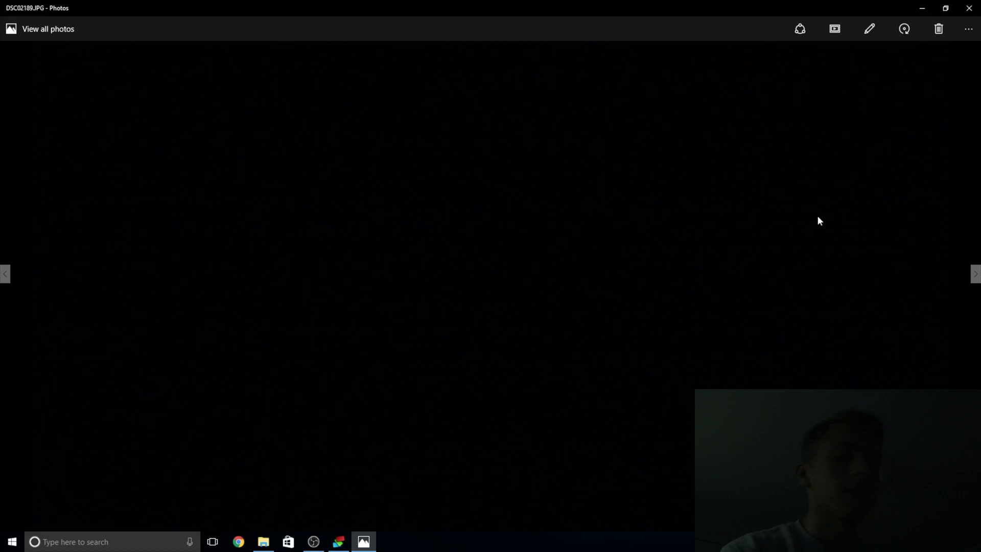
{"action": "left_click", "coordinate": [969, 7]}
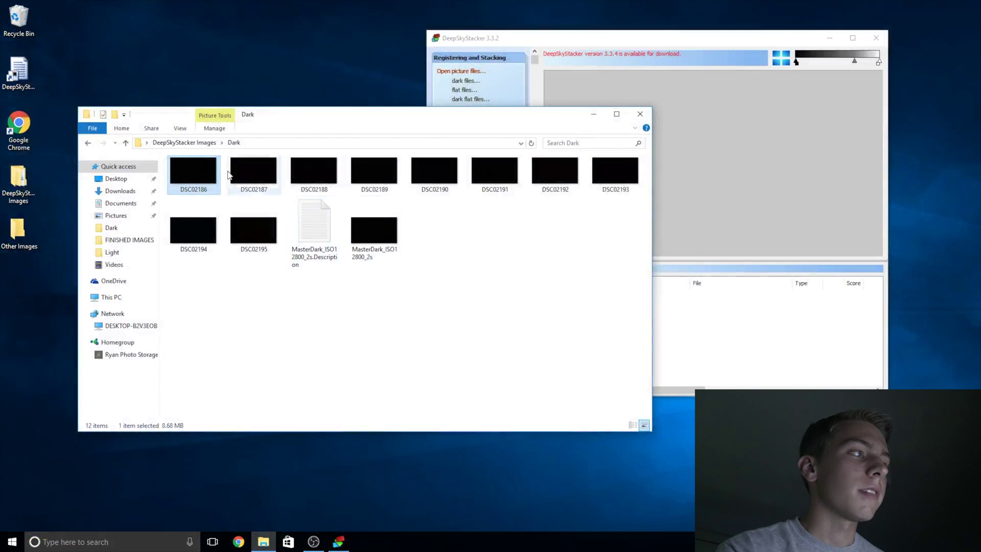
{"action": "left_click", "coordinate": [87, 143]}
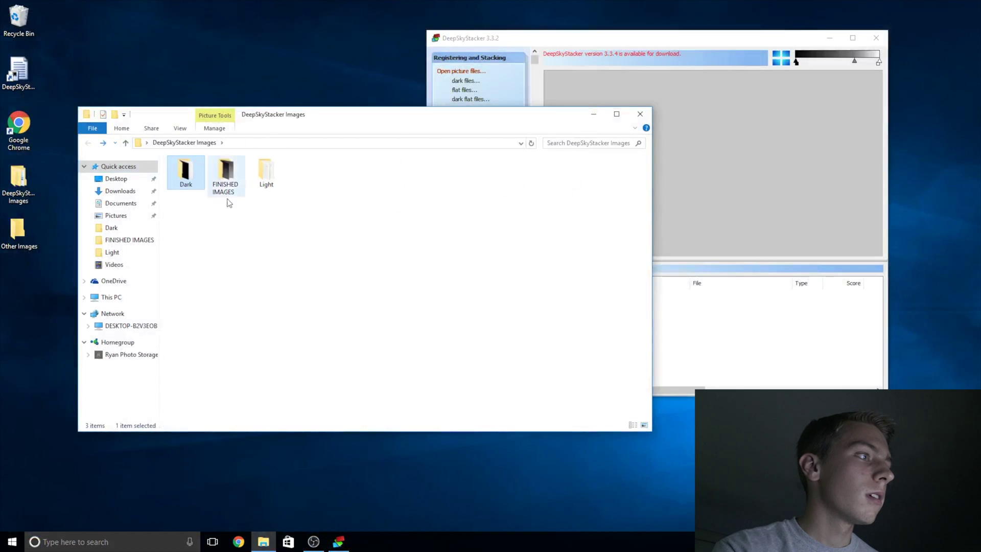
- Close the image folder window and reposition the DeepSkyStacker window nearer the middle of the desktop
{"action": "left_click", "coordinate": [641, 113]}
{"action": "left_click_drag", "start_coordinate": [587, 40], "coordinate": [508, 53]}
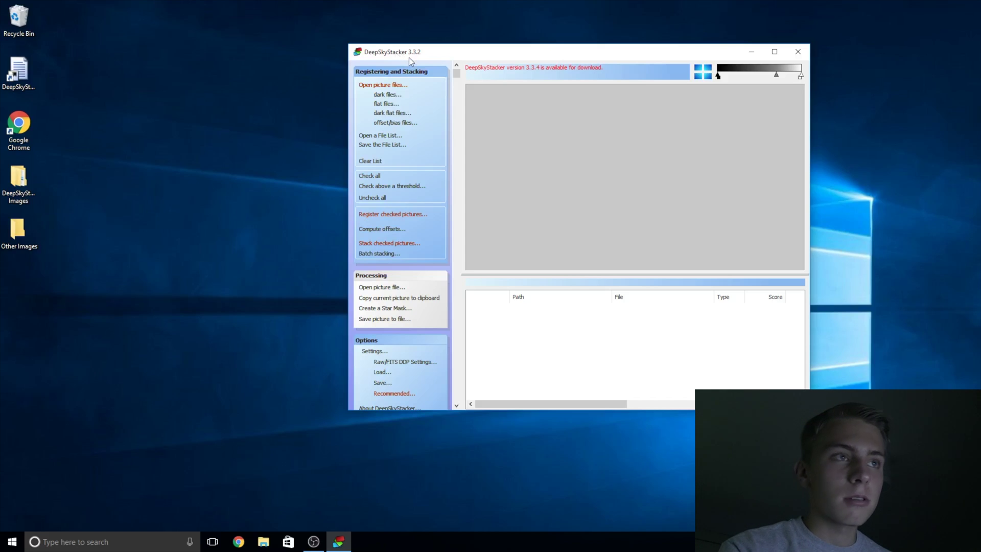
{"action": "left_click_drag", "start_coordinate": [435, 53], "coordinate": [464, 59]}
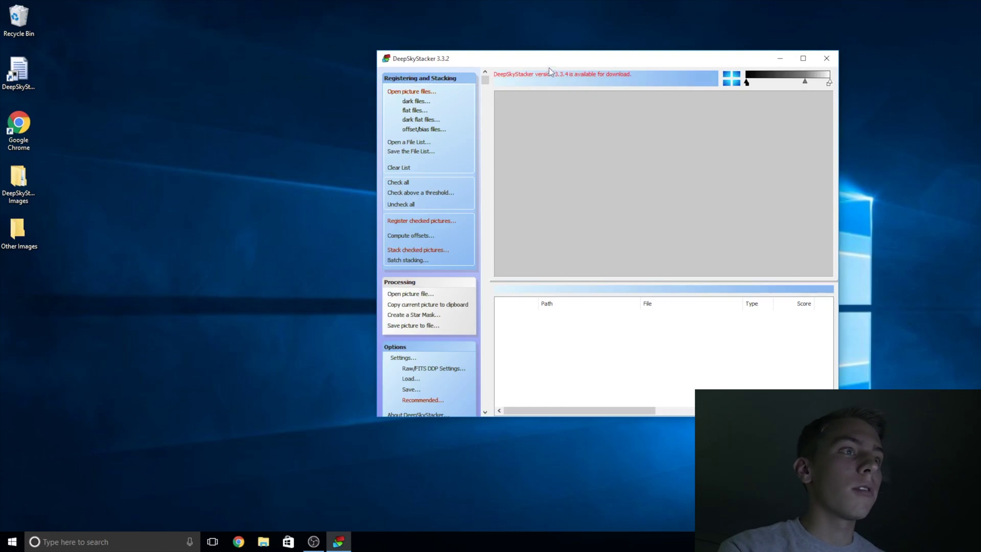
{"action": "left_click_drag", "start_coordinate": [549, 63], "coordinate": [522, 59]}
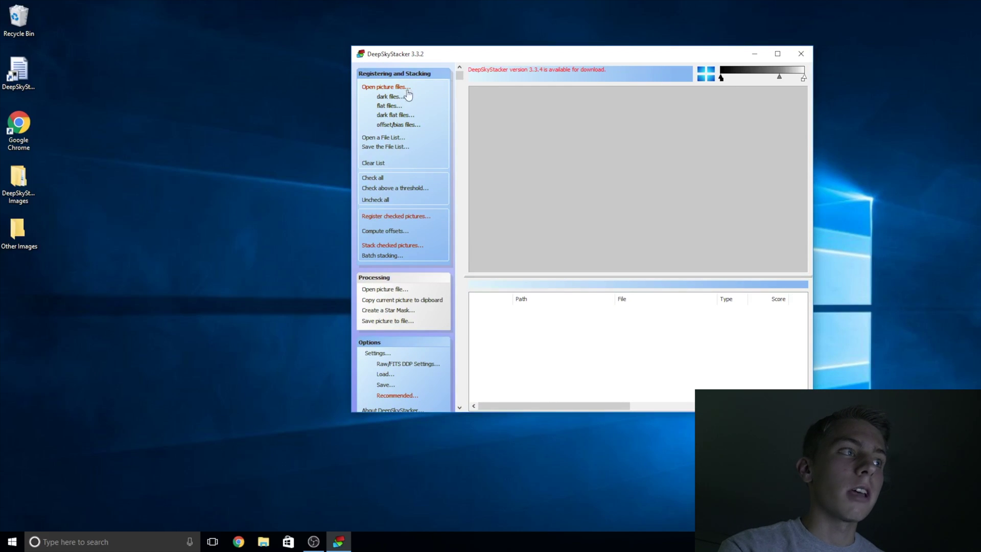
- Start opening light frames and browse to the Light folder inside DeepSkyStacker Images
{"action": "left_click", "coordinate": [384, 88]}
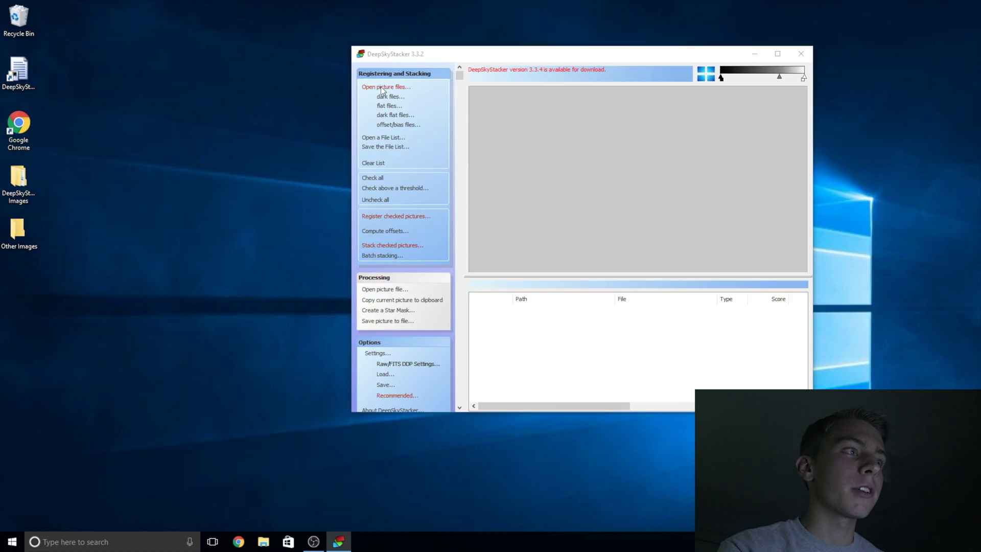
{"action": "left_click", "coordinate": [542, 146]}
{"action": "left_click", "coordinate": [613, 152]}
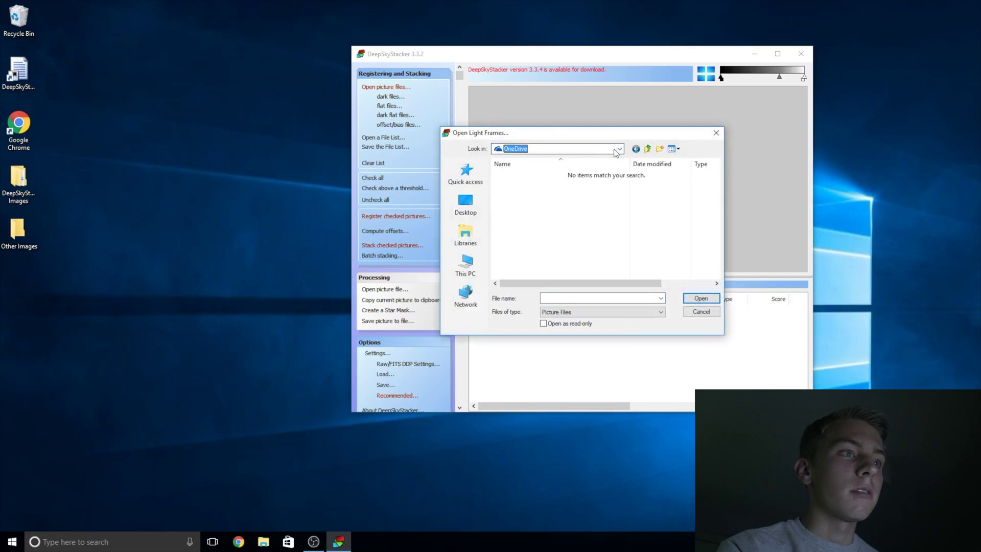
{"action": "left_click", "coordinate": [618, 149]}
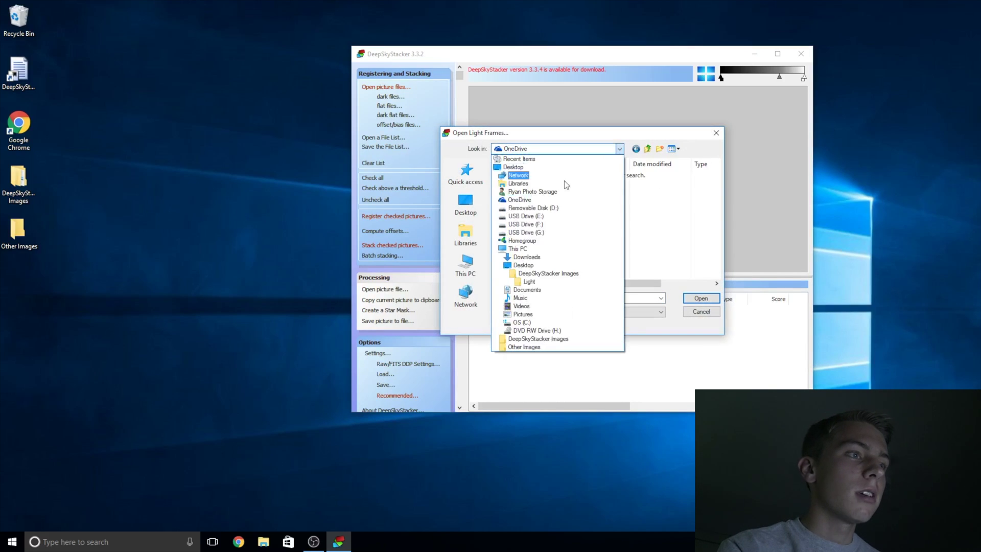
{"action": "left_click", "coordinate": [529, 281]}
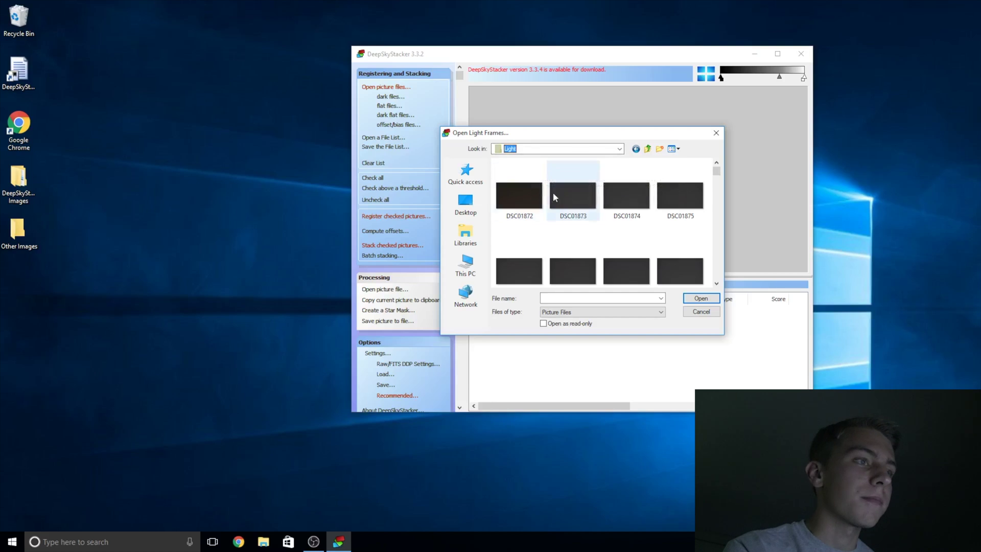
- Select all photos from DSC01872 to DSC02185 with the Picture Files type and load them as light frames
{"action": "left_click", "coordinate": [521, 192]}
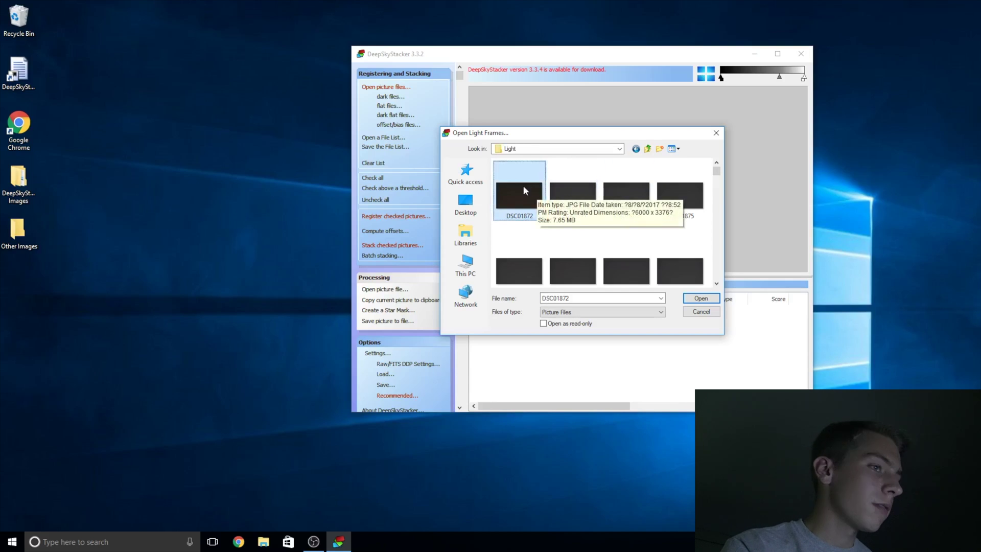
{"action": "left_click_drag", "start_coordinate": [719, 170], "coordinate": [731, 298]}
{"action": "left_click", "coordinate": [522, 264], "text": "shift"}
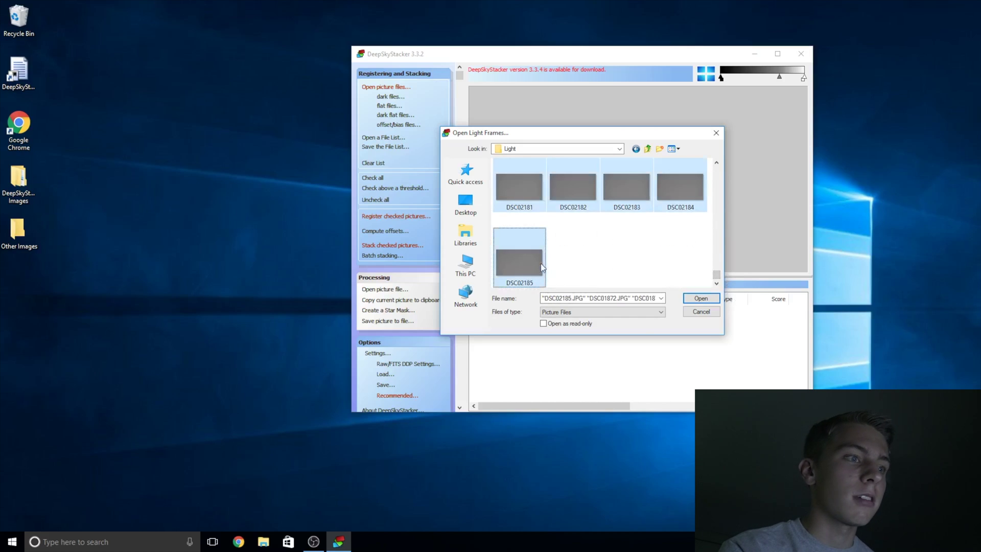
{"action": "left_click", "coordinate": [572, 313]}
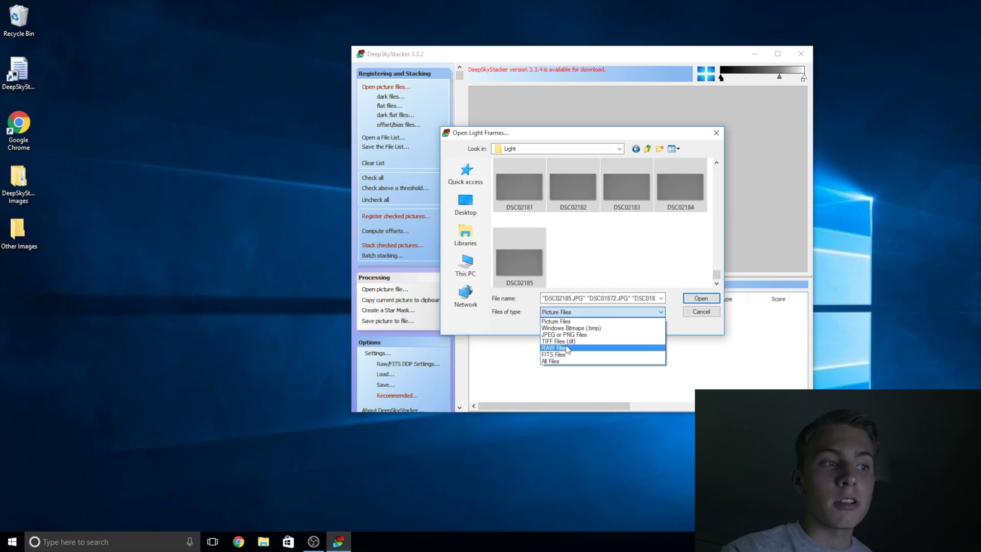
{"action": "left_click", "coordinate": [556, 322]}
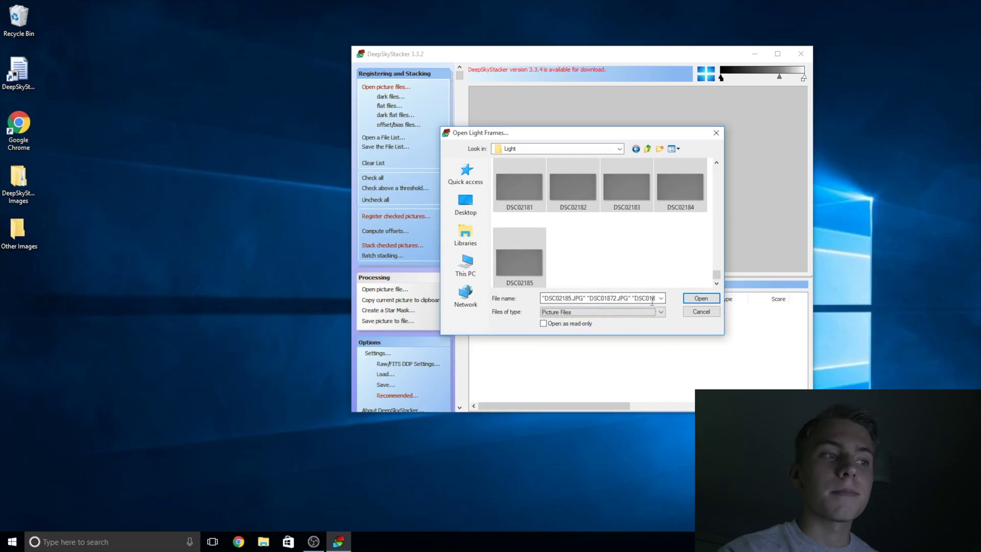
{"action": "left_click", "coordinate": [699, 298]}
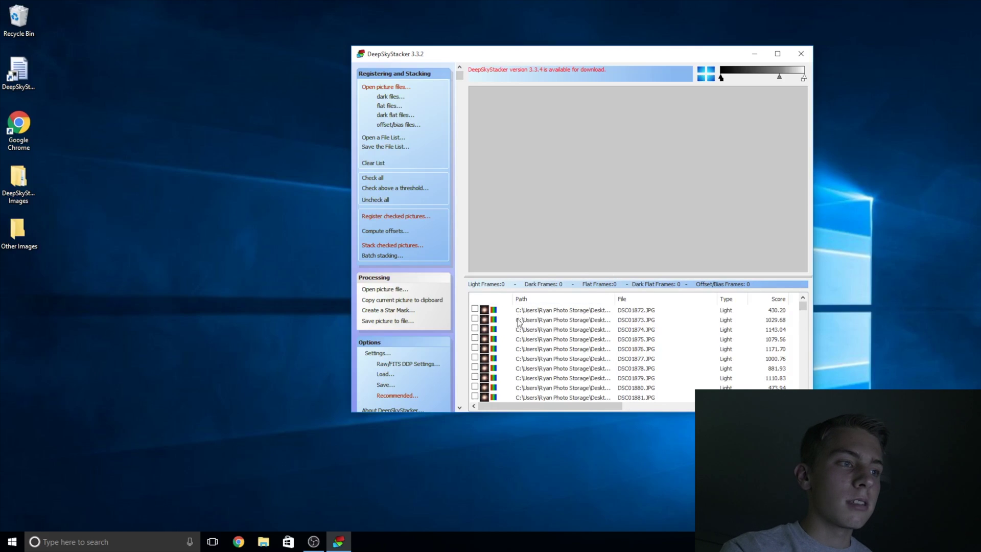
- Look through the loaded light frames in the file list and preview DSC01872 and DSC01873
{"action": "left_click", "coordinate": [555, 313]}
{"action": "scroll", "coordinate": [552, 315], "scroll_direction": "down", "scroll_amount": 4}
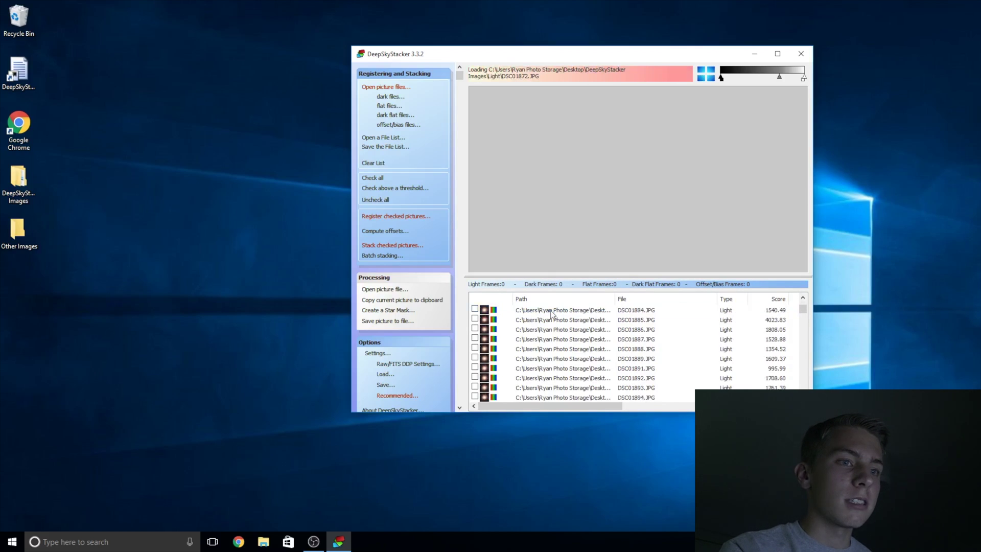
{"action": "scroll", "coordinate": [642, 327], "scroll_direction": "down", "scroll_amount": 20}
{"action": "scroll", "coordinate": [710, 329], "scroll_direction": "up", "scroll_amount": 20}
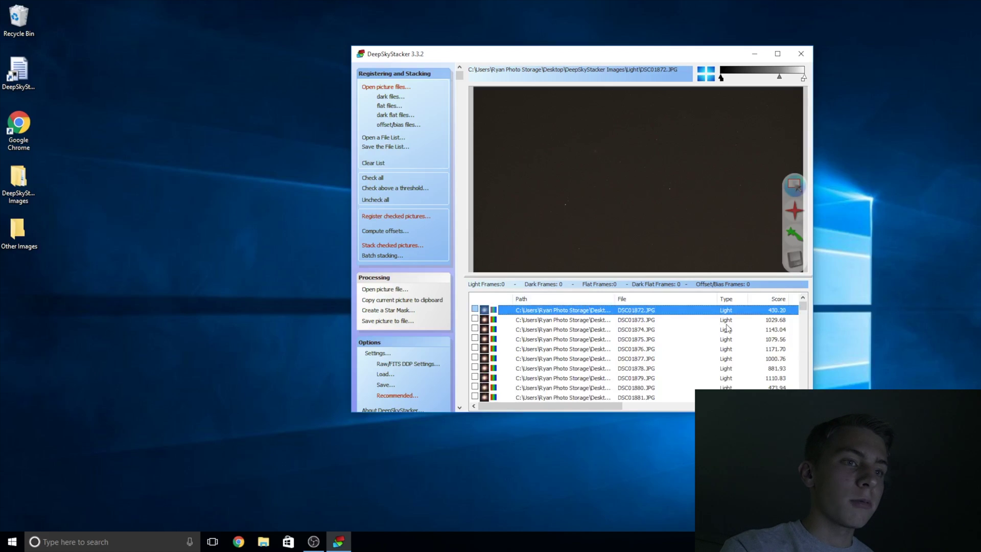
{"action": "left_click", "coordinate": [761, 321]}
{"action": "left_click", "coordinate": [587, 310]}
{"action": "left_click", "coordinate": [475, 310]}
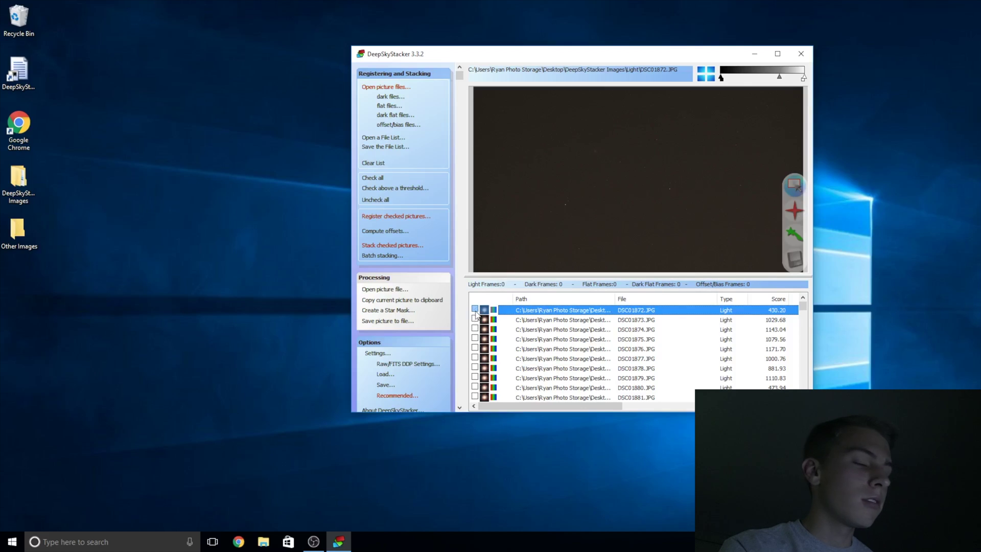
{"action": "left_click", "coordinate": [586, 319]}
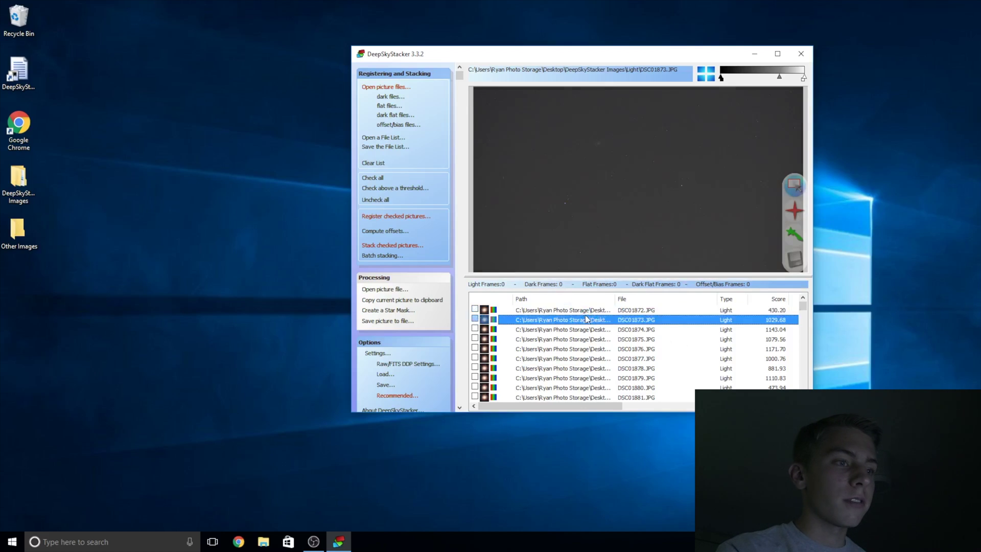
- Select every light frame in the list from DSC01872 to DSC02185 and check them all for stacking
{"action": "left_click", "coordinate": [585, 311]}
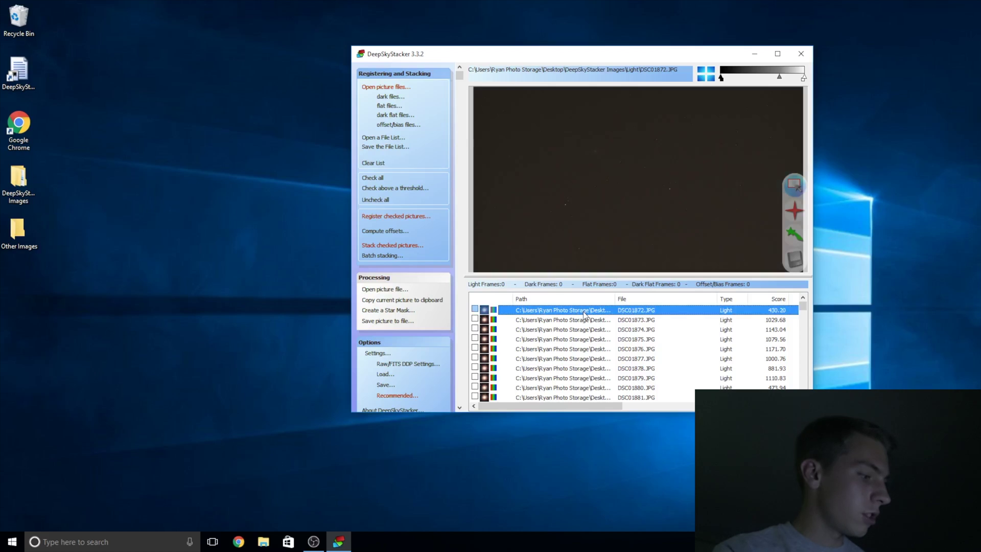
{"action": "left_click_drag", "start_coordinate": [803, 306], "coordinate": [803, 387]}
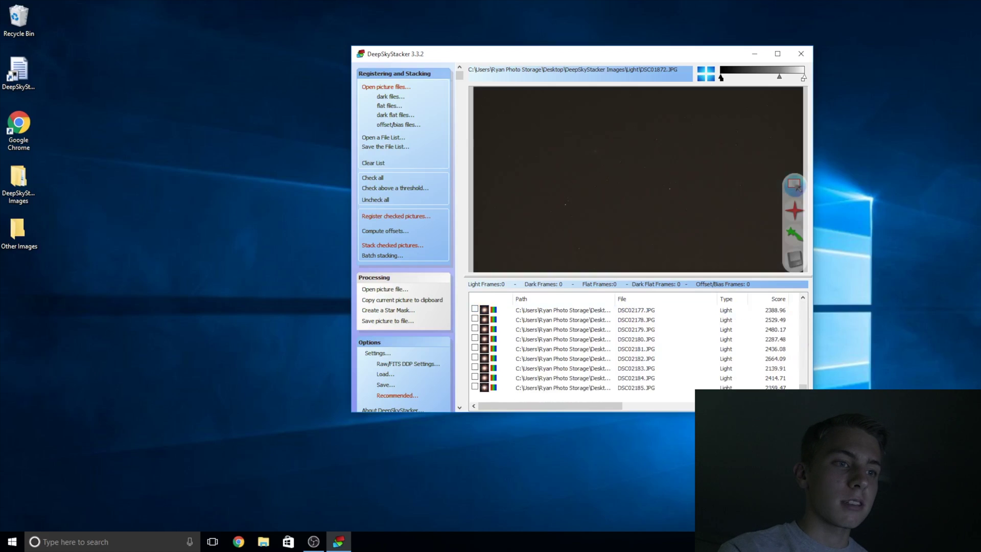
{"action": "left_click", "coordinate": [740, 387], "text": "shift"}
{"action": "right_click", "coordinate": [528, 344]}
{"action": "left_click", "coordinate": [544, 366]}
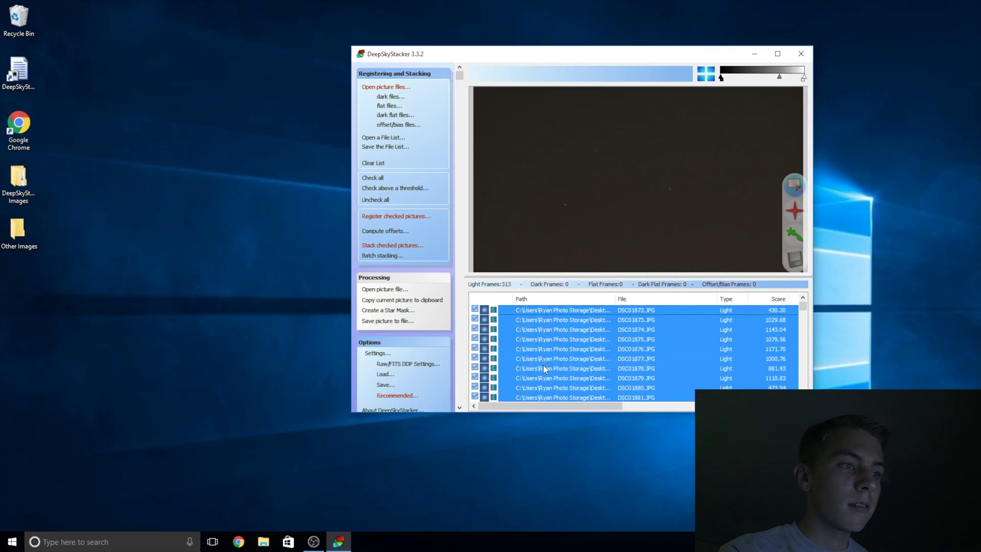
{"action": "left_click", "coordinate": [545, 363]}
{"action": "scroll", "coordinate": [700, 322], "scroll_direction": "down", "scroll_amount": 20}
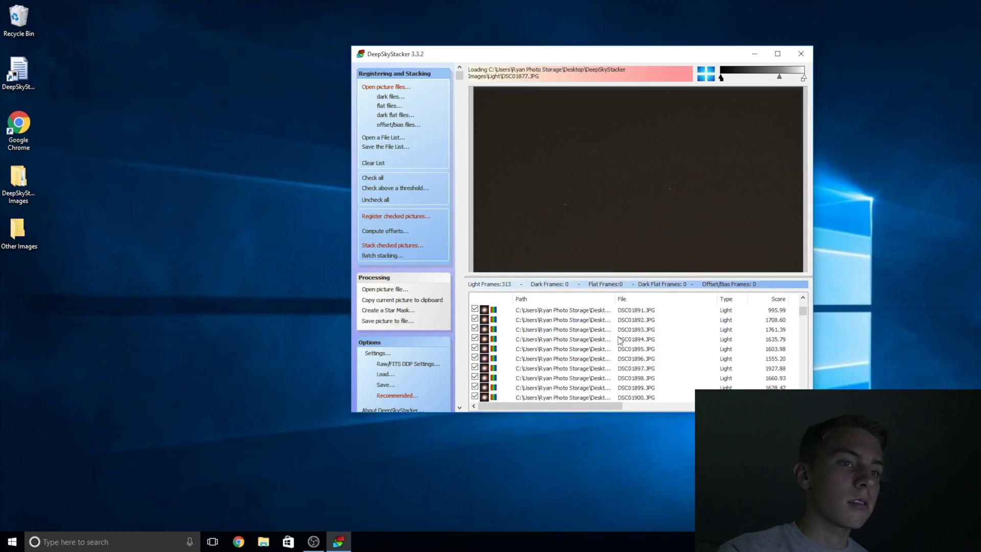
- Sort the file list by path and preview the light frame DSC01872
{"action": "left_click_drag", "start_coordinate": [802, 327], "coordinate": [797, 365]}
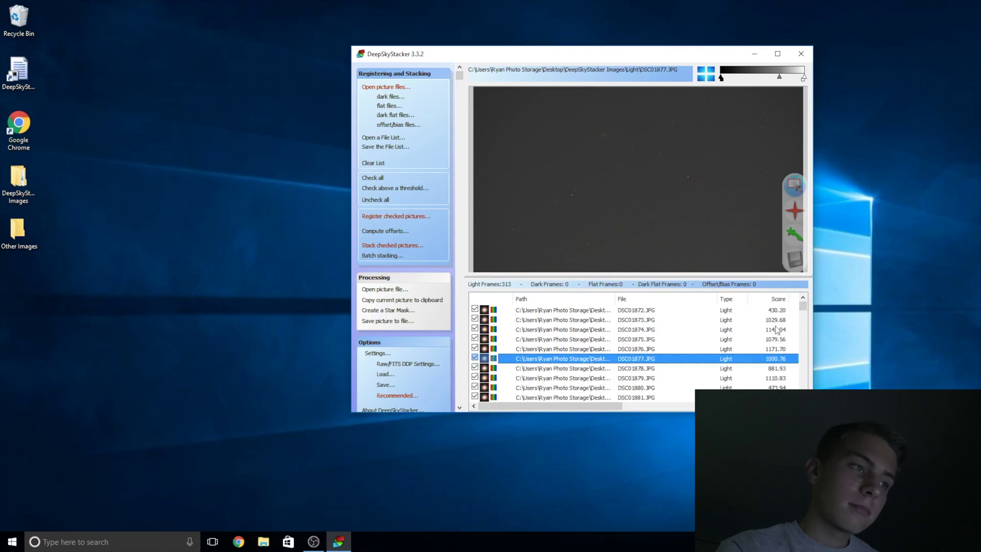
{"action": "left_click", "coordinate": [601, 300]}
{"action": "left_click", "coordinate": [593, 310]}
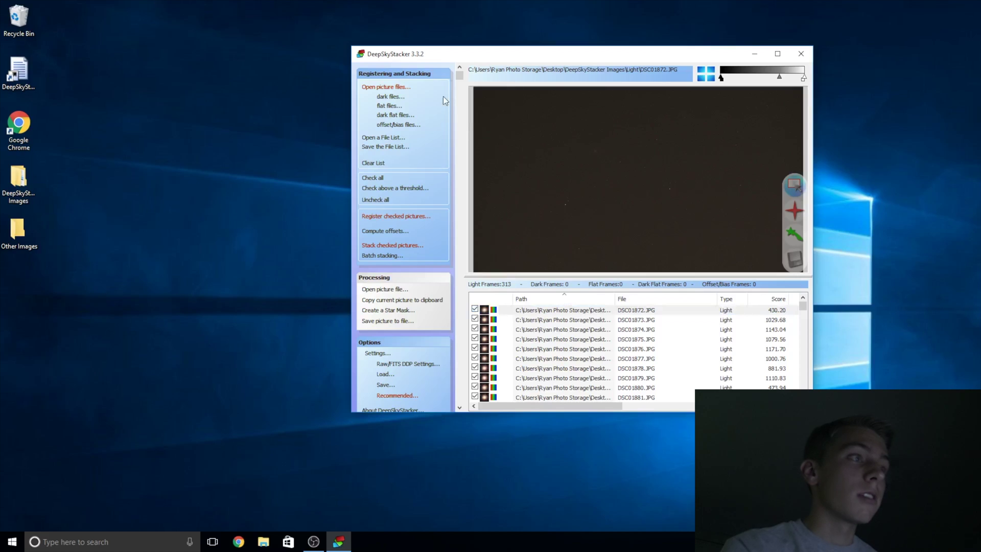
- Start opening dark frames and browse to the Dark folder inside DeepSkyStacker Images
{"action": "left_click", "coordinate": [391, 97]}
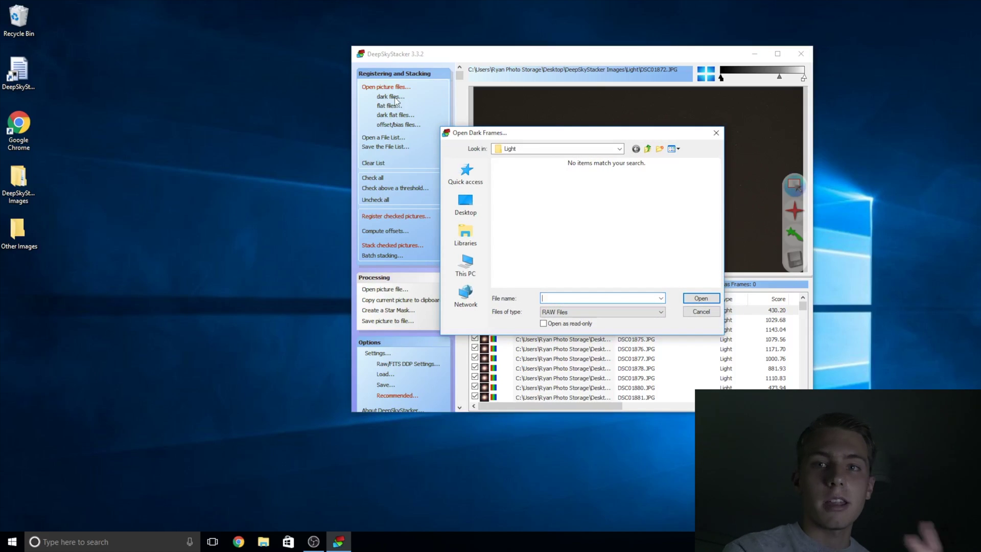
{"action": "left_click", "coordinate": [537, 148]}
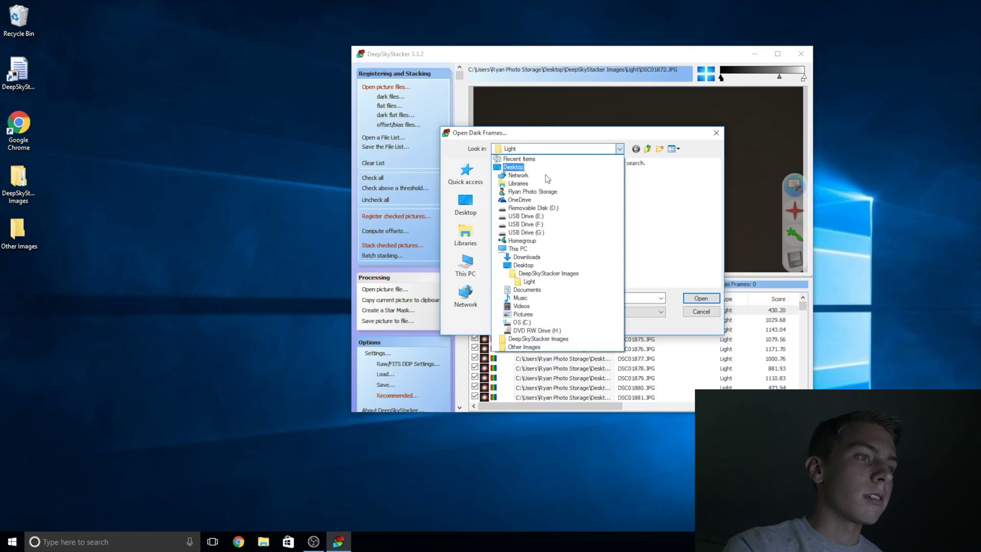
{"action": "left_click", "coordinate": [530, 281]}
{"action": "left_click", "coordinate": [536, 148]}
{"action": "left_click", "coordinate": [546, 273]}
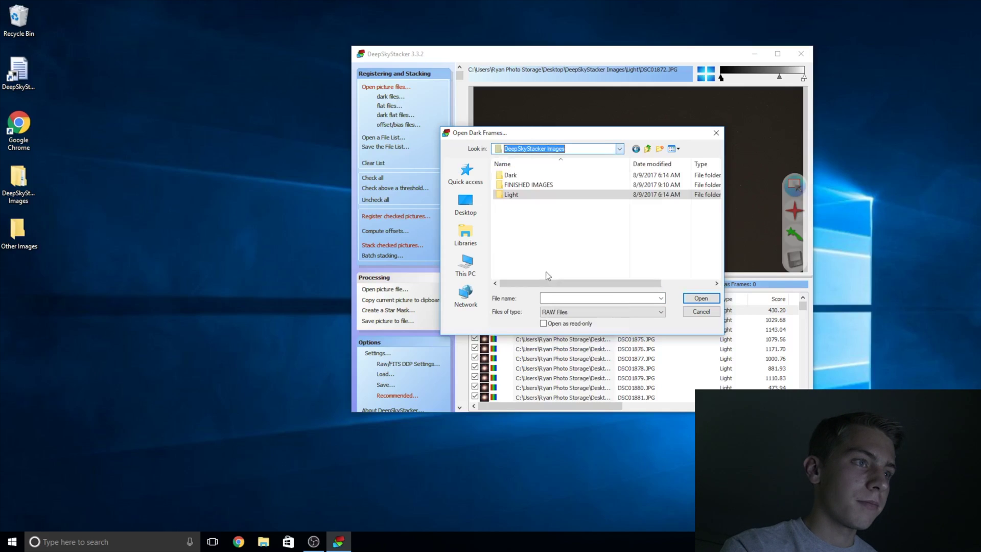
{"action": "double_click", "coordinate": [521, 177]}
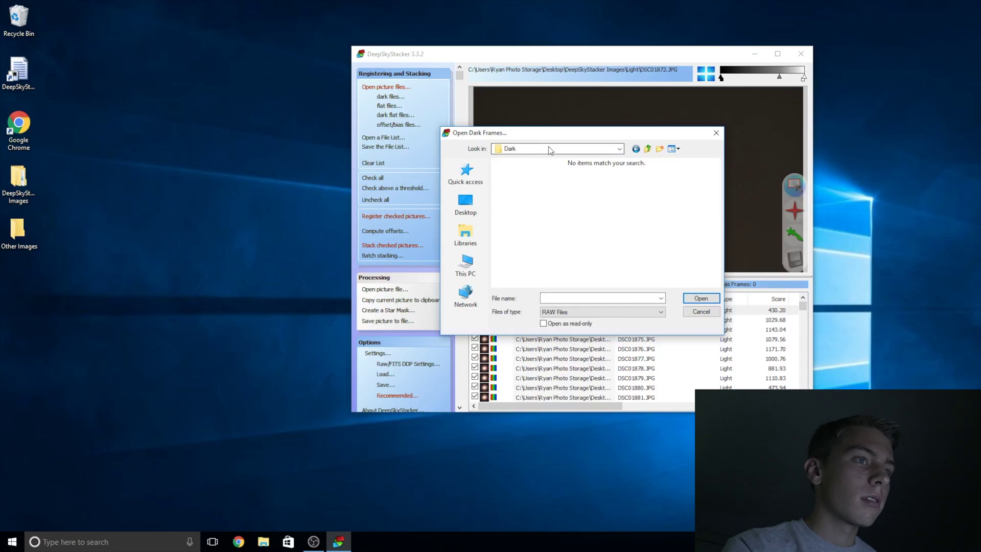
- Show the Picture Files type and load DSC02186 to DSC02195 as dark frames, leaving out the MasterDark file
{"action": "left_click", "coordinate": [584, 312]}
{"action": "left_click", "coordinate": [598, 347]}
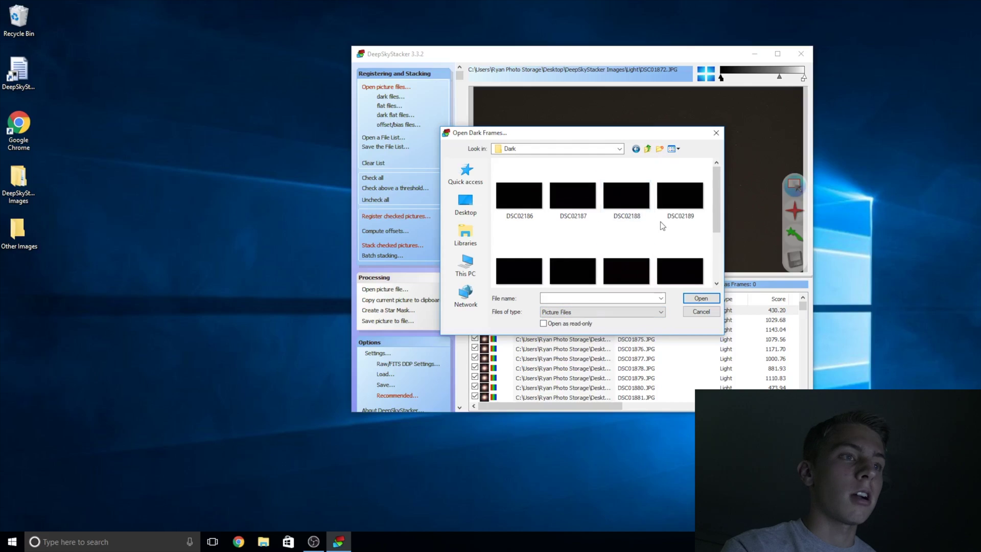
{"action": "left_click", "coordinate": [531, 205]}
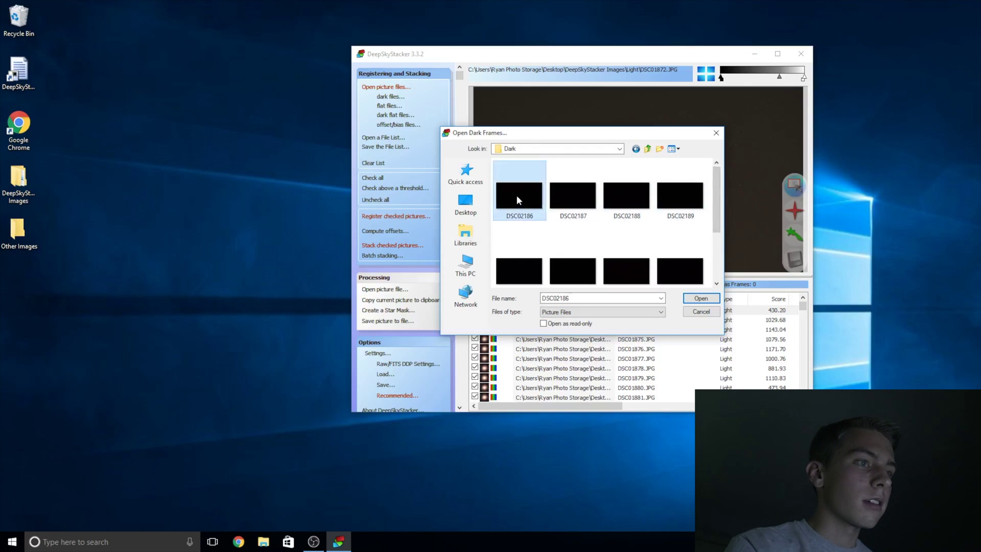
{"action": "scroll", "coordinate": [715, 221], "scroll_direction": "down", "scroll_amount": 2}
{"action": "left_click", "coordinate": [624, 266], "text": "shift"}
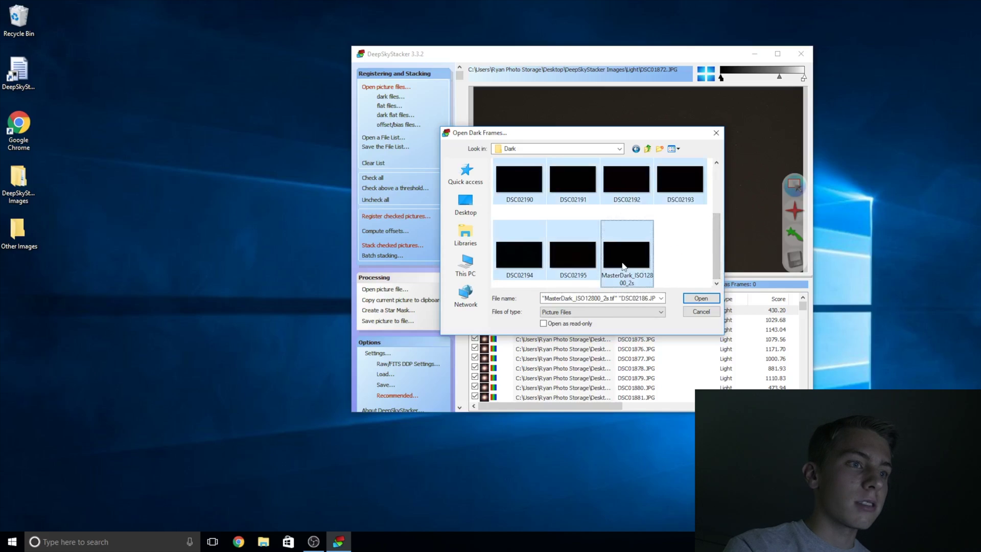
{"action": "left_click", "coordinate": [578, 263], "text": "shift"}
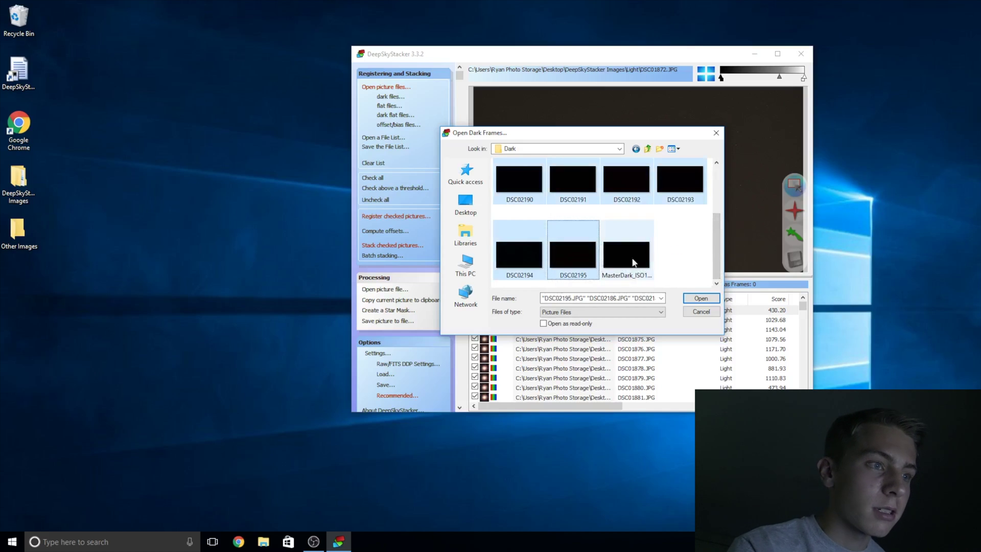
{"action": "scroll", "coordinate": [643, 245], "scroll_direction": "up", "scroll_amount": 1}
{"action": "scroll", "coordinate": [642, 241], "scroll_direction": "down", "scroll_amount": 1}
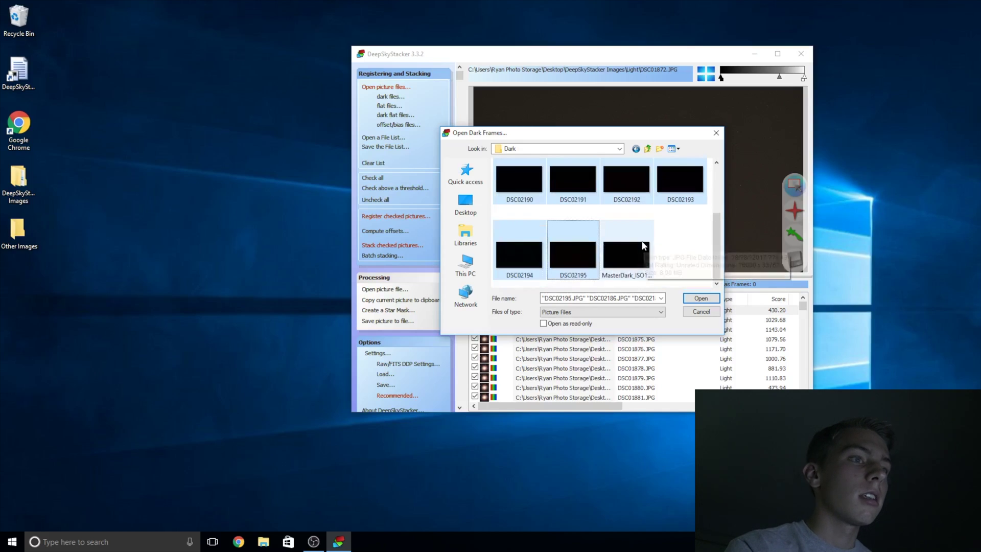
{"action": "left_click", "coordinate": [700, 298]}
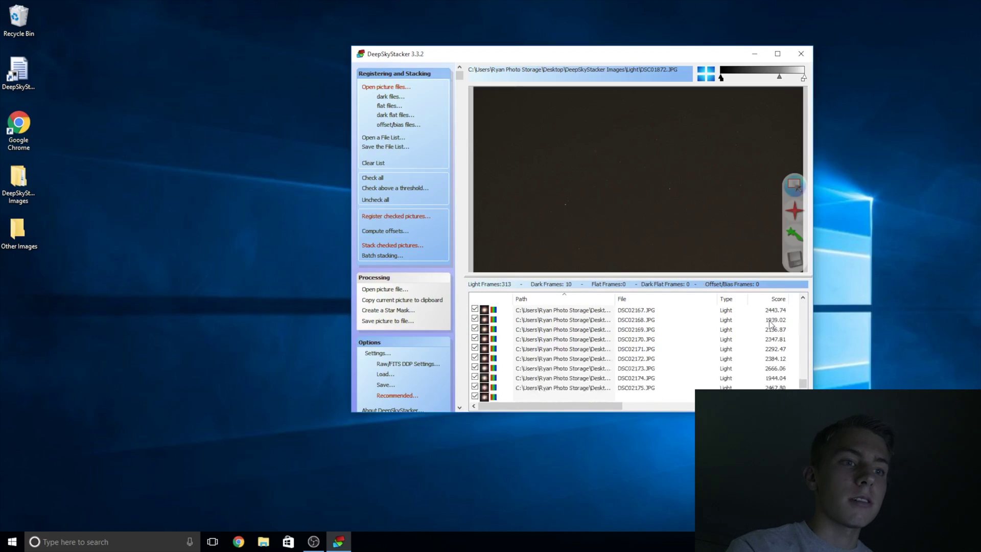
{"action": "left_click_drag", "start_coordinate": [803, 386], "coordinate": [801, 305]}
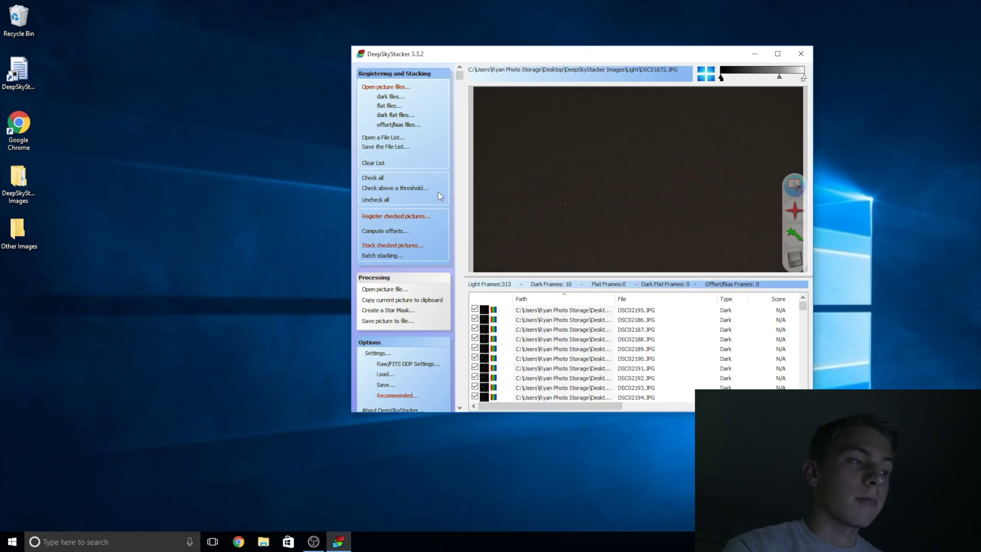
- Open the settings for registering the checked pictures and compute the number of detected stars at the 10% detection threshold
{"action": "left_click", "coordinate": [407, 217]}
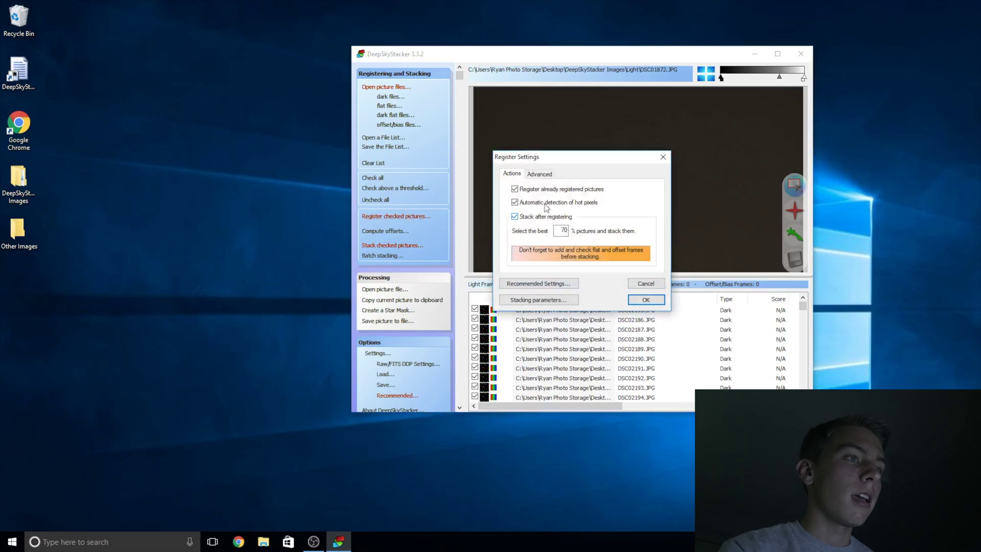
{"action": "left_click", "coordinate": [547, 176]}
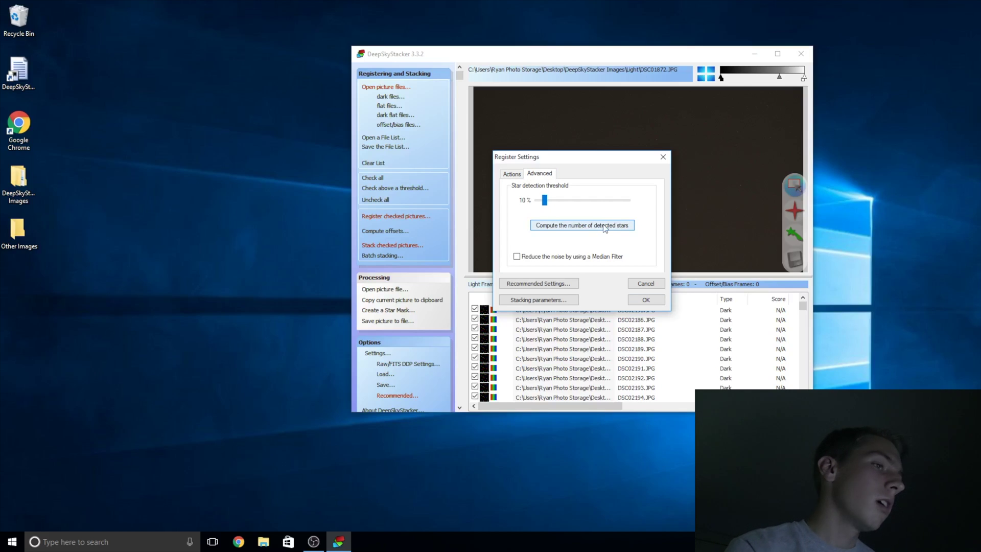
{"action": "left_click", "coordinate": [565, 225]}
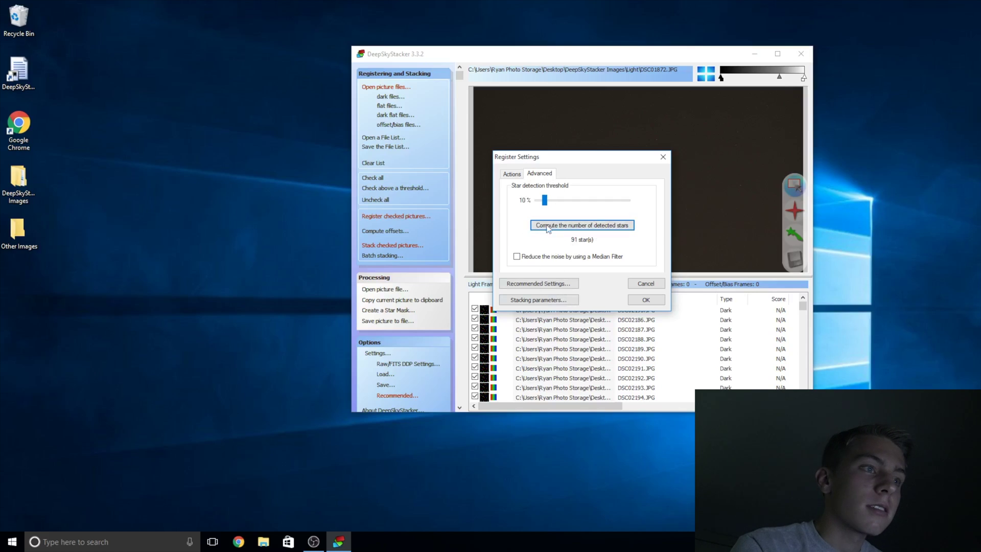
{"action": "left_click", "coordinate": [520, 175]}
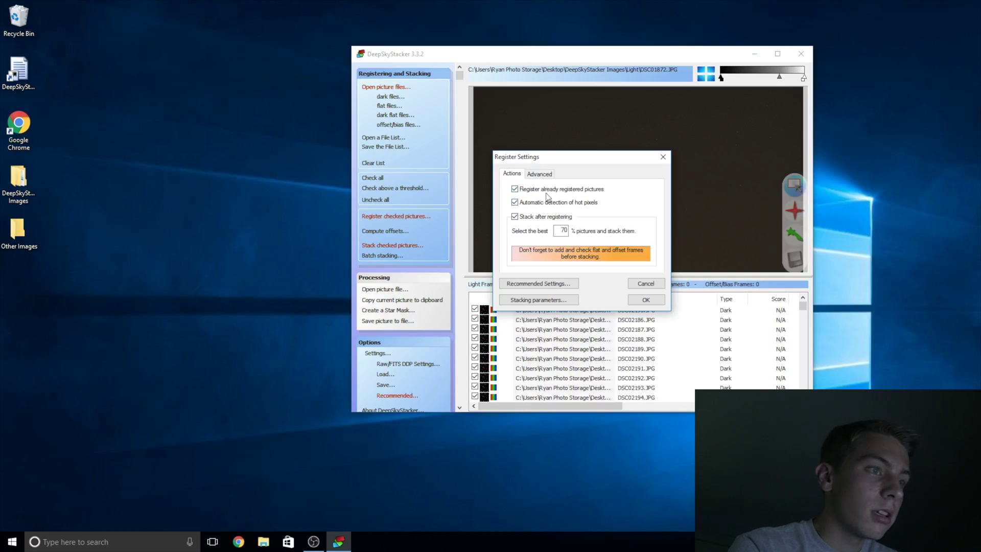
- Open the stacking parameters, compare the Mosaic and Intersection result modes, and choose Standard Mode
{"action": "left_click", "coordinate": [553, 301]}
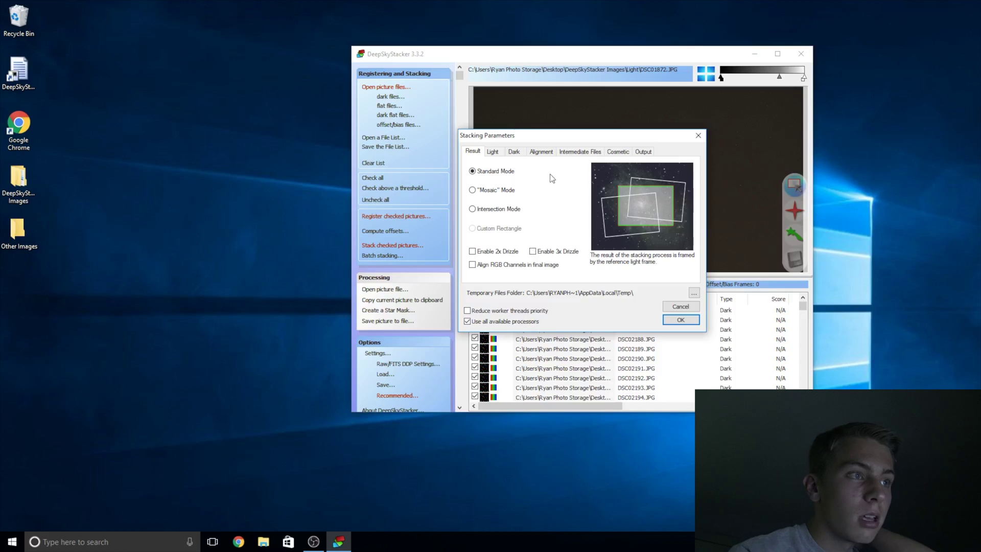
{"action": "left_click", "coordinate": [496, 192]}
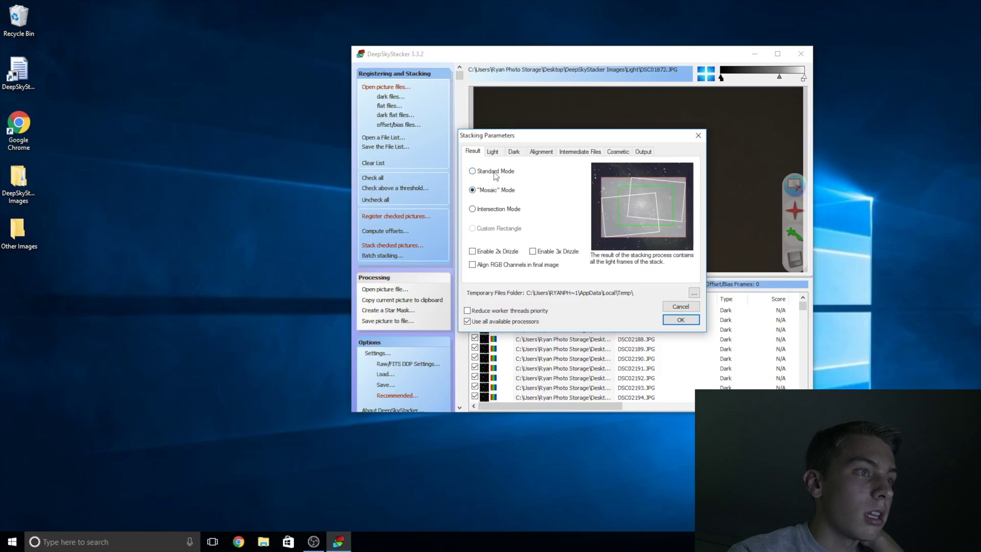
{"action": "left_click", "coordinate": [496, 209]}
{"action": "left_click", "coordinate": [494, 192]}
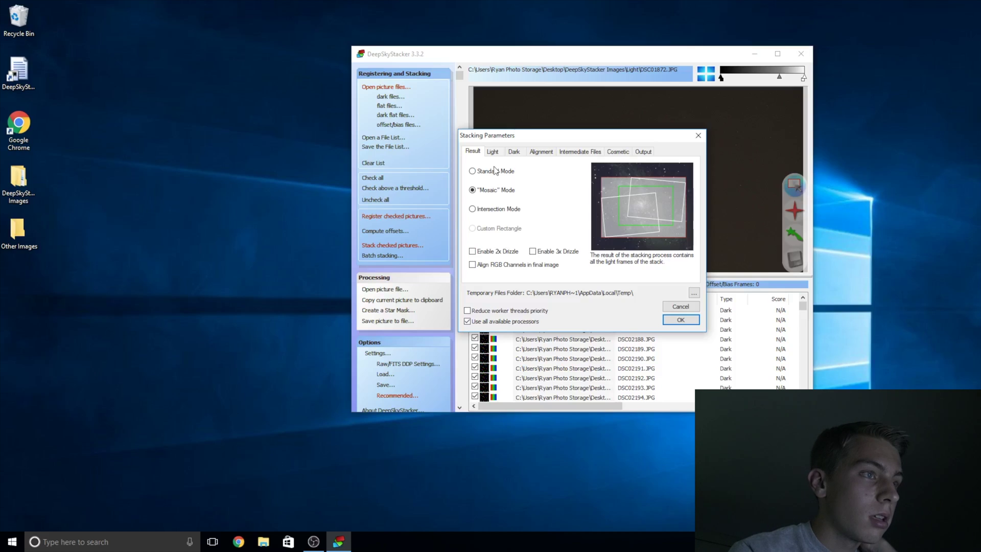
{"action": "left_click", "coordinate": [495, 171]}
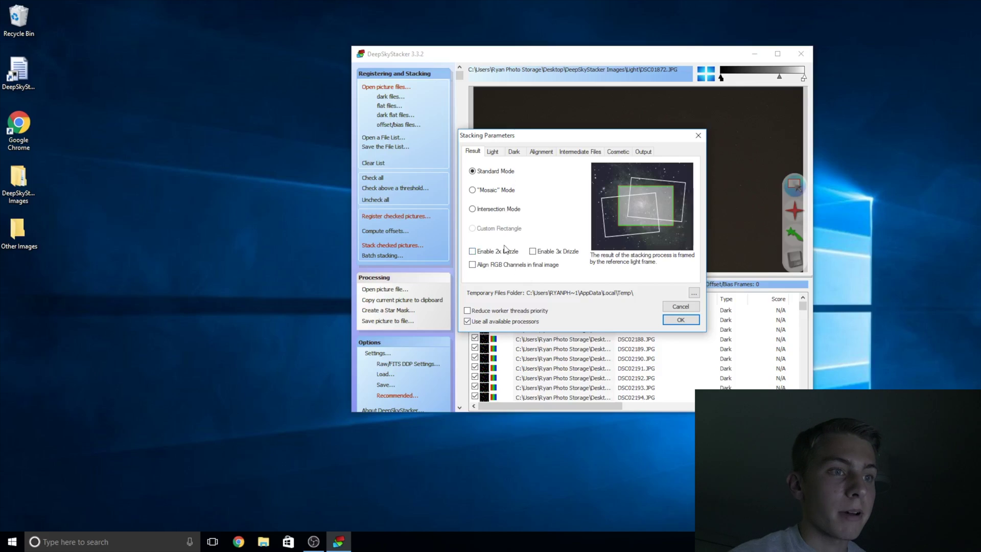
- Review the light, dark, alignment, intermediate file and cosmetic settings of the stacking parameters
{"action": "left_click", "coordinate": [493, 152]}
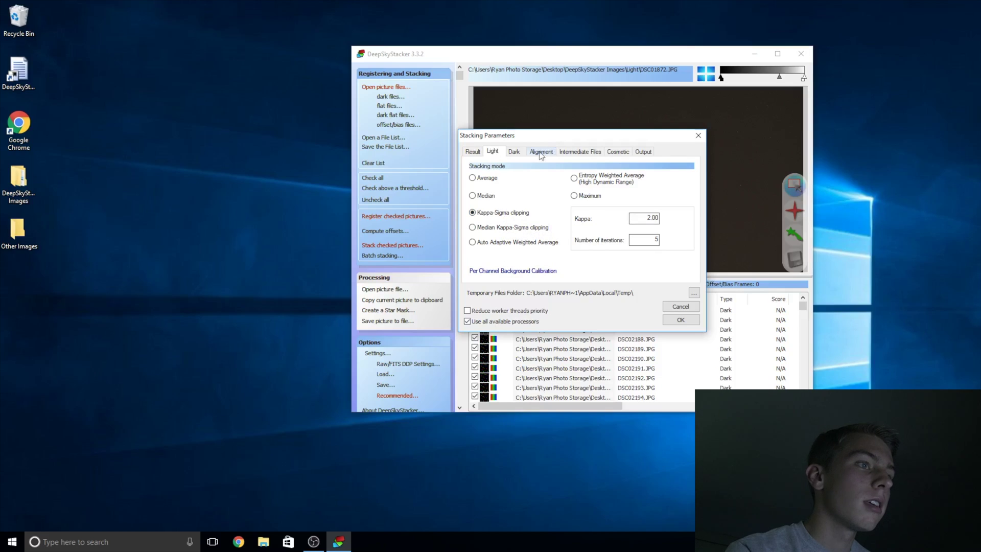
{"action": "left_click", "coordinate": [515, 153]}
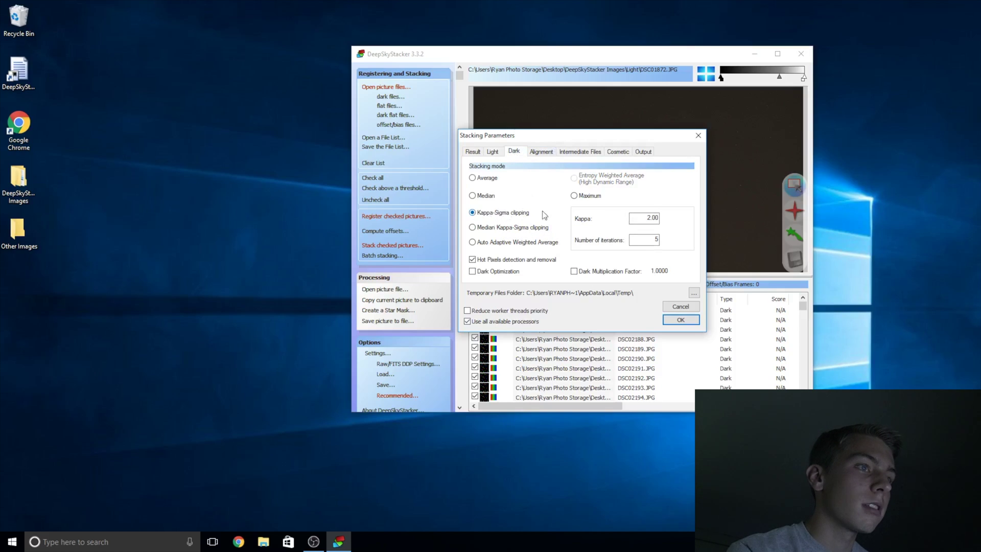
{"action": "left_click", "coordinate": [541, 152]}
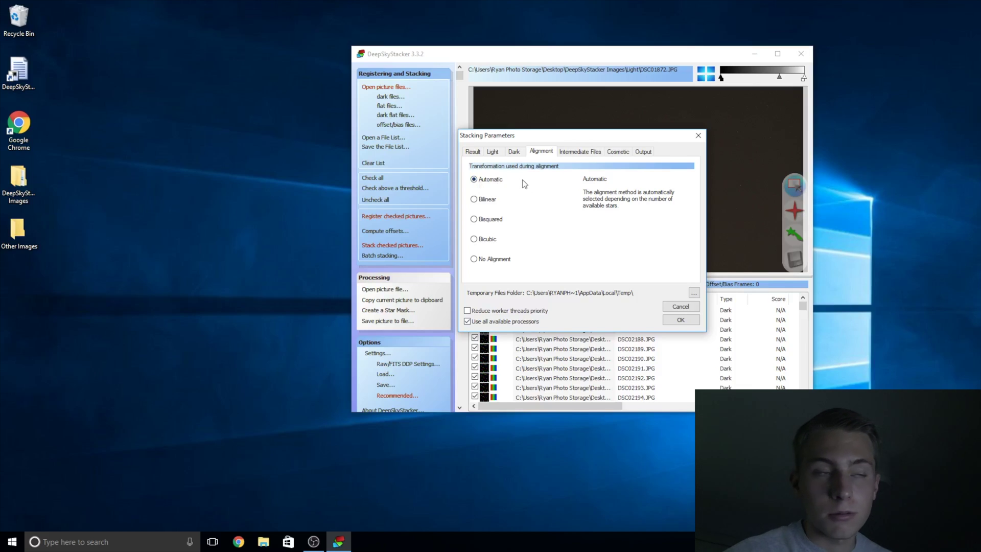
{"action": "left_click", "coordinate": [583, 153]}
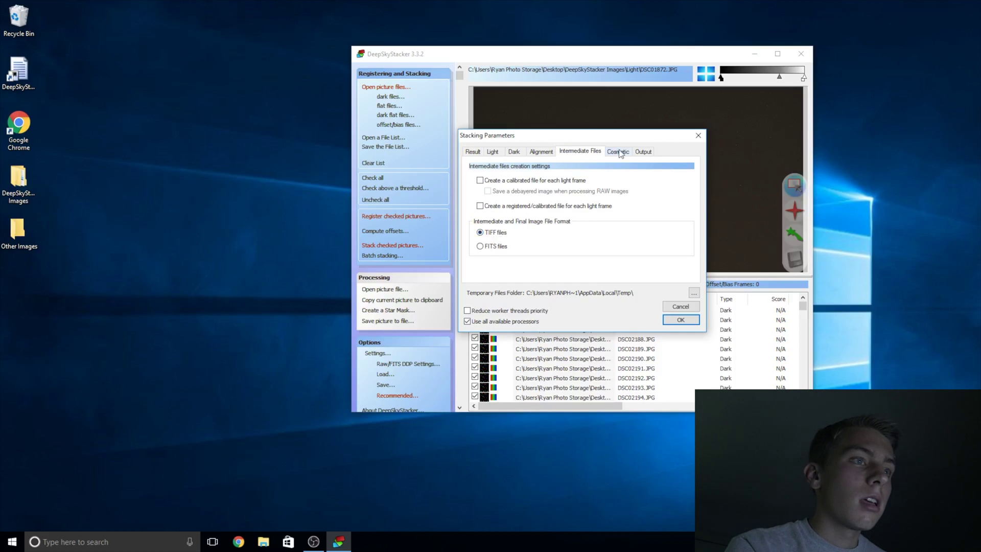
{"action": "left_click", "coordinate": [621, 153]}
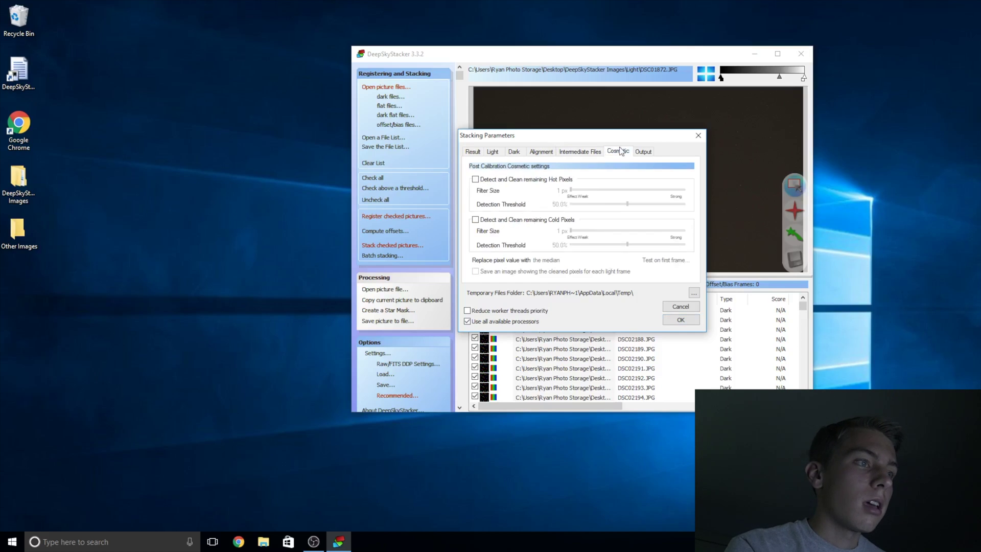
- Set the output file location to the FINISHED IMAGES folder inside DeepSkyStacker Images
{"action": "left_click", "coordinate": [646, 153]}
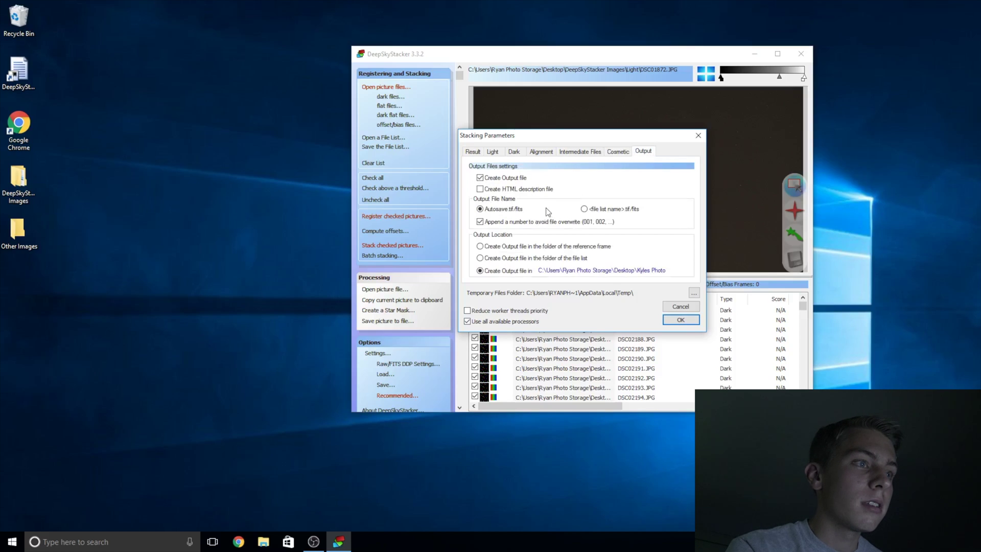
{"action": "left_click", "coordinate": [625, 269]}
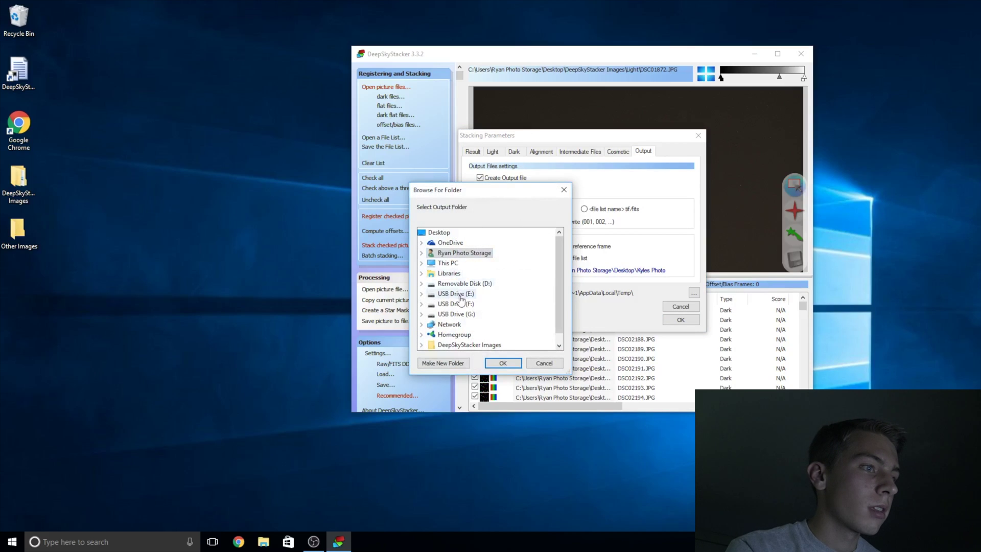
{"action": "scroll", "coordinate": [458, 318], "scroll_direction": "down", "scroll_amount": 1}
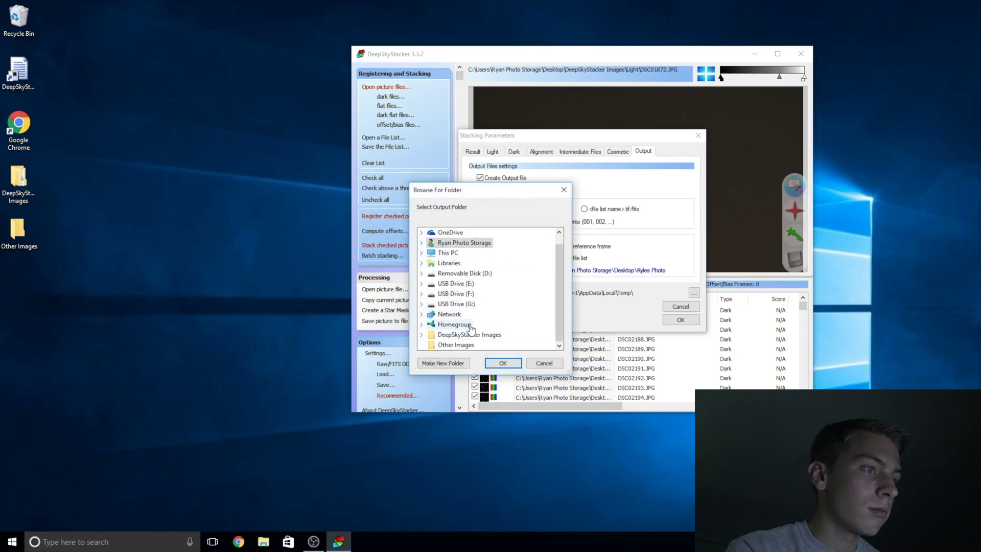
{"action": "left_click", "coordinate": [452, 304]}
{"action": "left_click", "coordinate": [542, 292]}
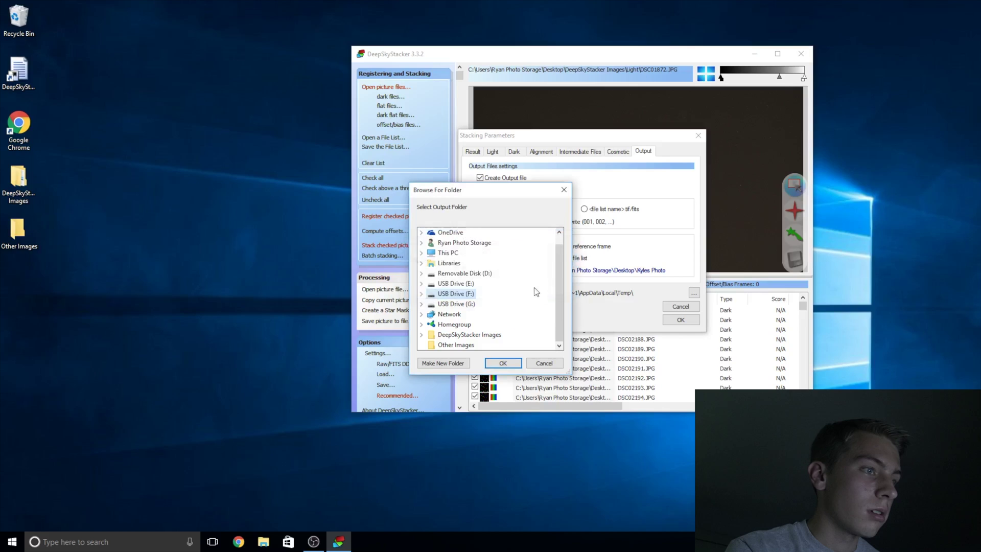
{"action": "double_click", "coordinate": [474, 334]}
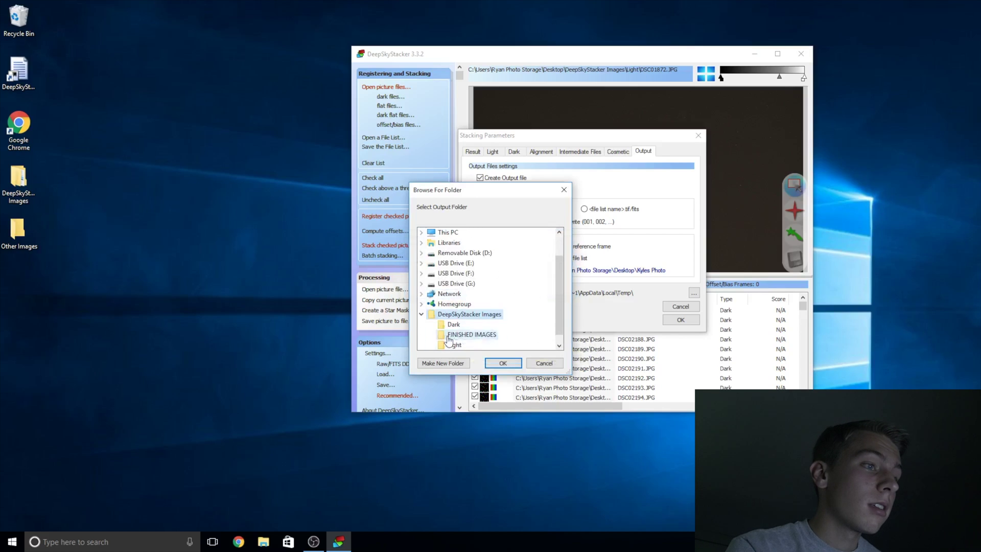
{"action": "left_click", "coordinate": [475, 333]}
{"action": "left_click", "coordinate": [503, 363]}
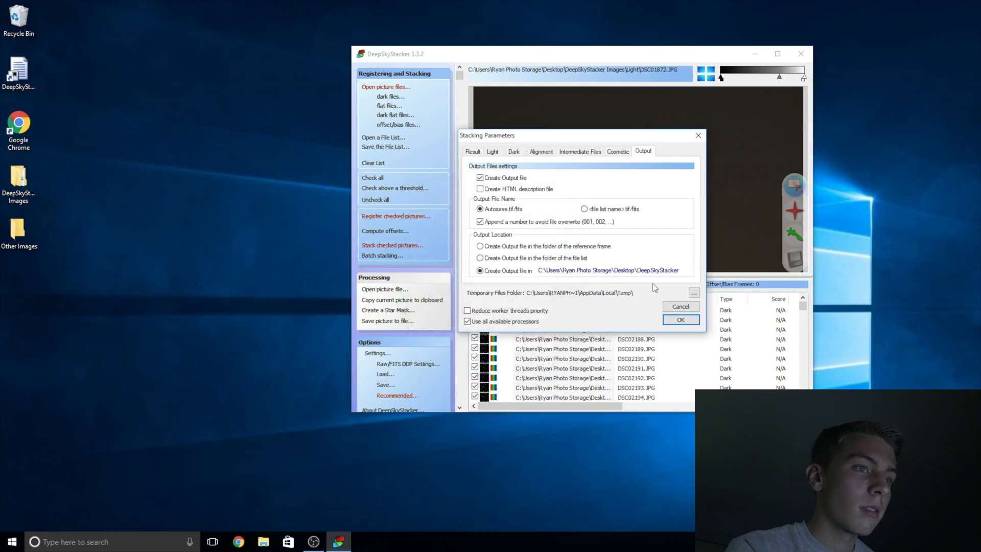
- Recheck the other stacking settings and accept the stacking parameters, then cancel out of the register settings
{"action": "left_click", "coordinate": [619, 150]}
{"action": "left_click", "coordinate": [580, 152]}
{"action": "left_click", "coordinate": [541, 151]}
{"action": "left_click", "coordinate": [514, 152]}
{"action": "left_click", "coordinate": [473, 151]}
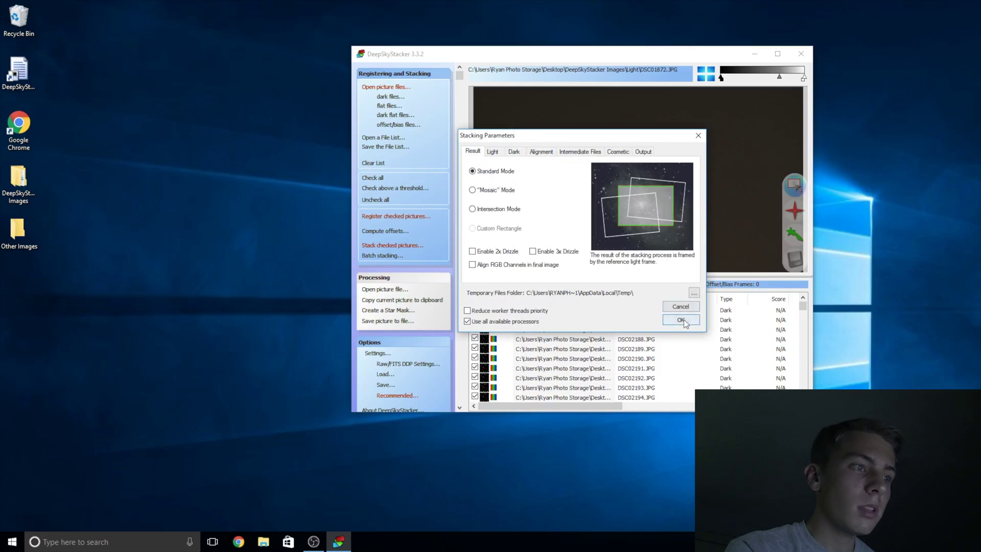
{"action": "left_click", "coordinate": [683, 320]}
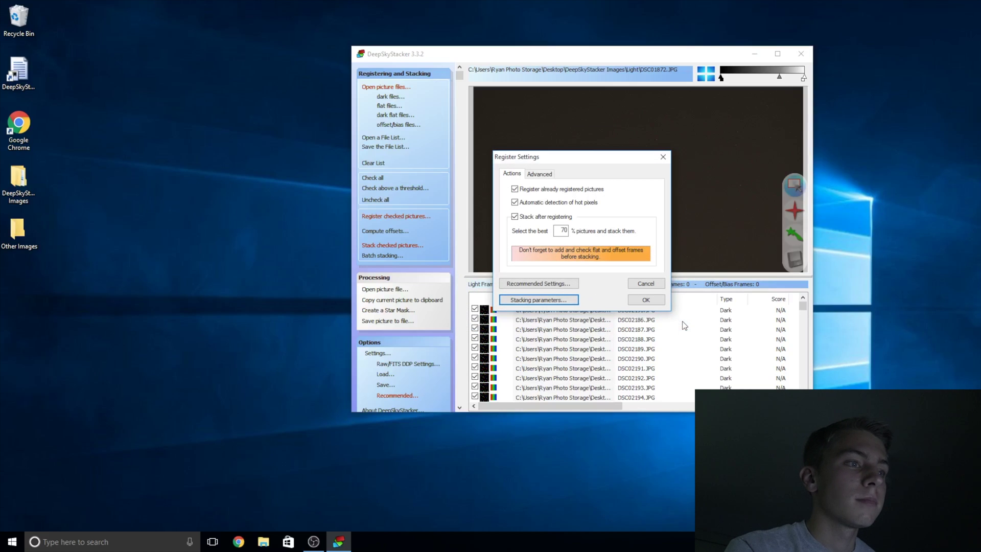
{"action": "left_click", "coordinate": [645, 284]}
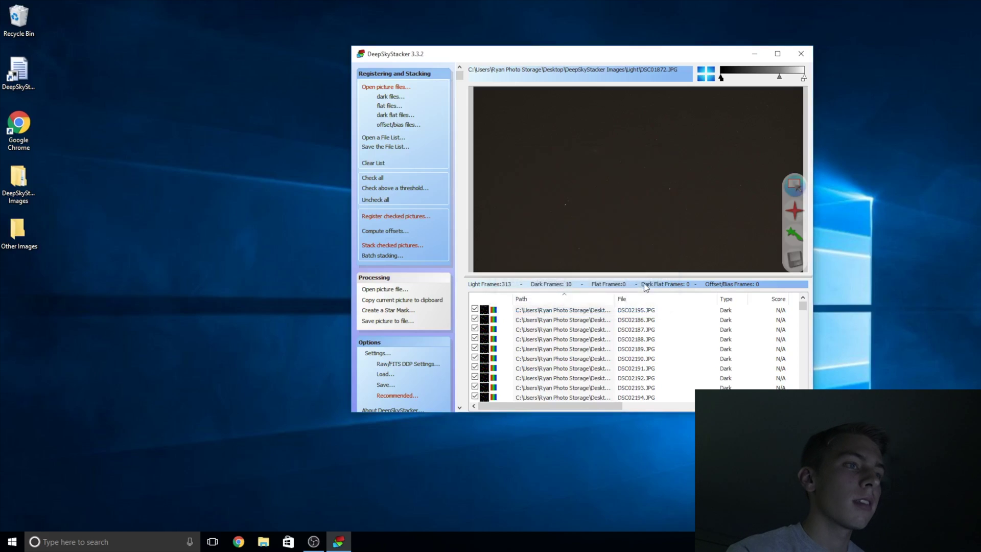
- Maximize the window and look over the scores of the light frames in the file list
{"action": "left_click_drag", "start_coordinate": [553, 52], "coordinate": [489, 11]}
{"action": "double_click", "coordinate": [489, 11]}
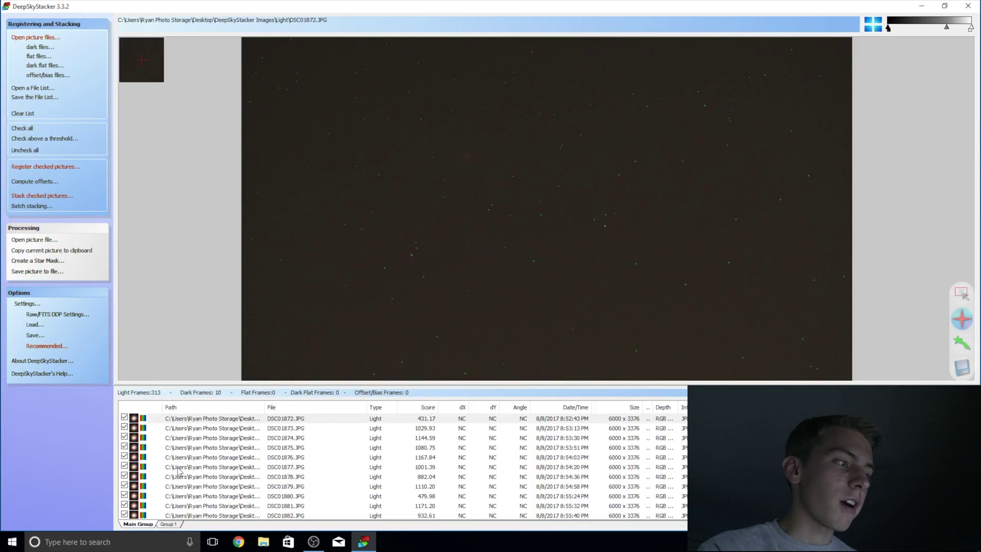
{"action": "scroll", "coordinate": [217, 467], "scroll_direction": "down", "scroll_amount": 8}
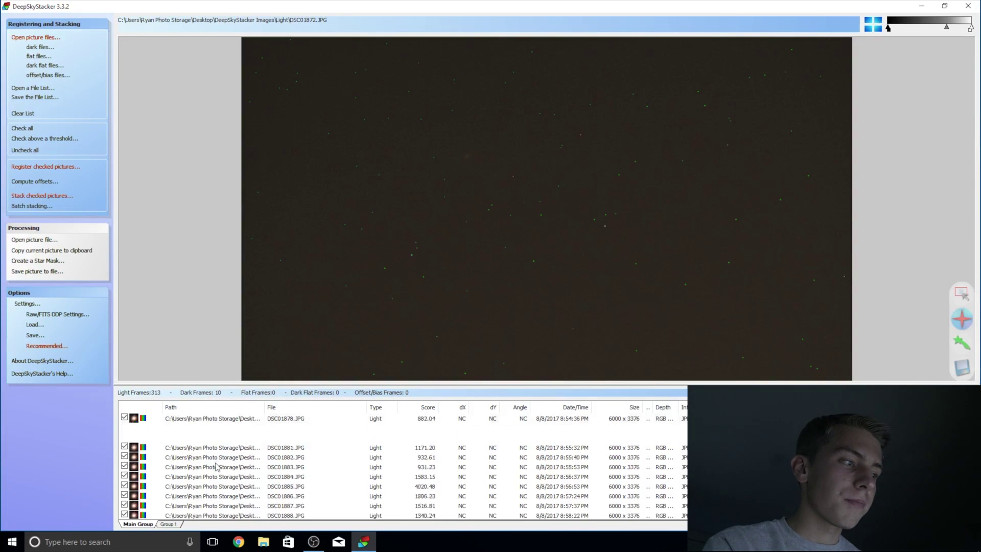
{"action": "scroll", "coordinate": [216, 466], "scroll_direction": "up", "scroll_amount": 8}
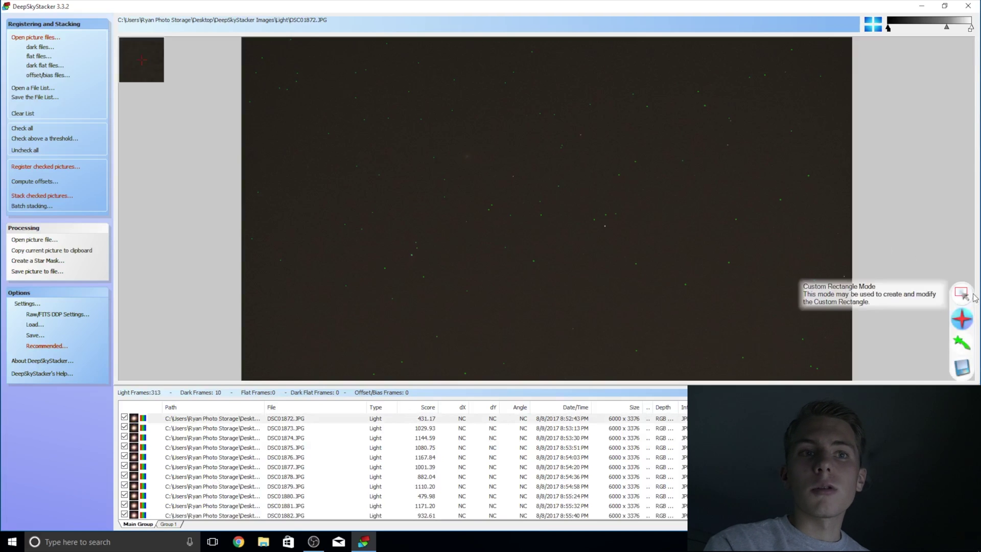
- In star editing mode on DSC01872.JPG, add the bright star right of the centre, then remove and re-add the star just left of the centre
{"action": "left_click", "coordinate": [966, 321]}
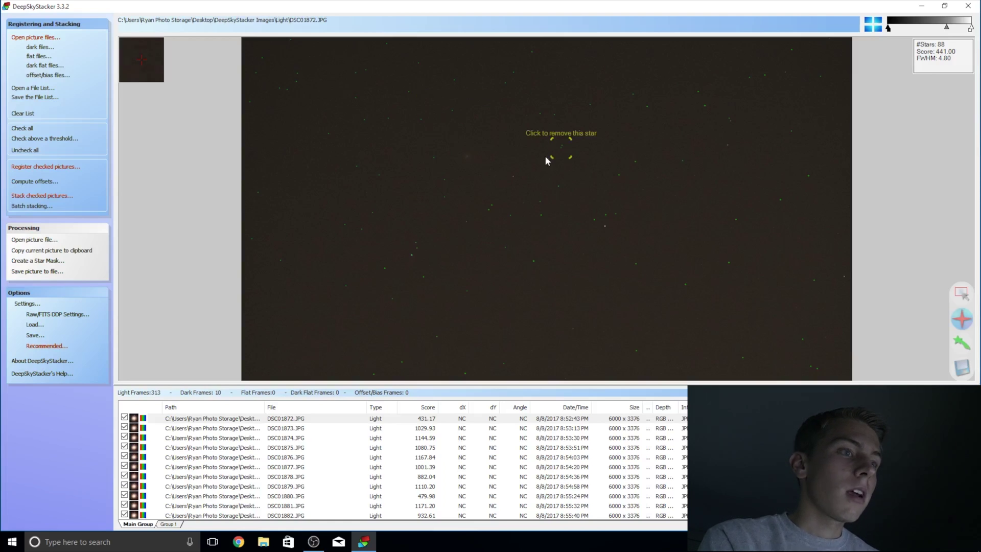
{"action": "left_click", "coordinate": [609, 228]}
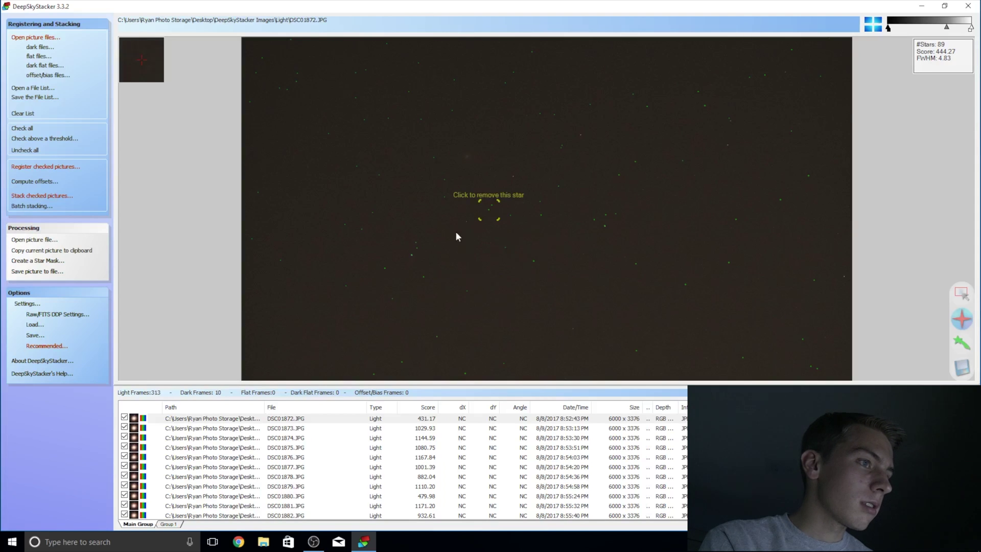
{"action": "left_click", "coordinate": [468, 220]}
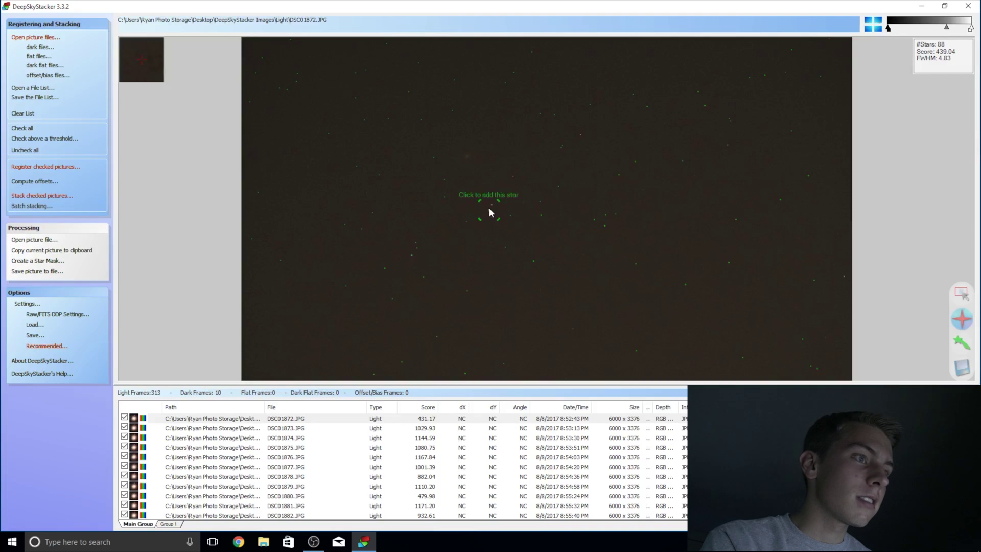
{"action": "left_click", "coordinate": [488, 210]}
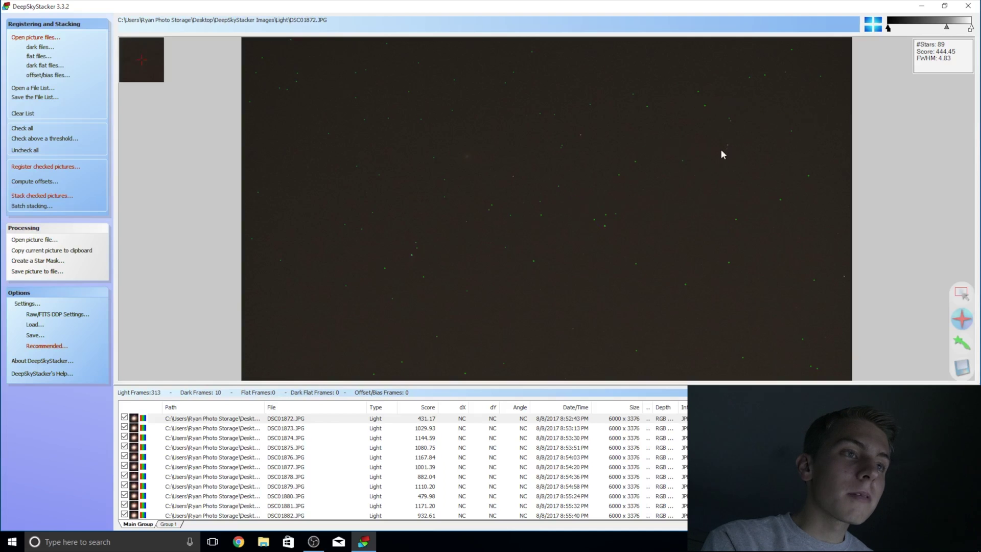
- Inspect a star of DSC01872.JPG up close and add six more undetected stars spread across the picture
{"action": "scroll", "coordinate": [730, 149], "scroll_direction": "up", "scroll_amount": 1}
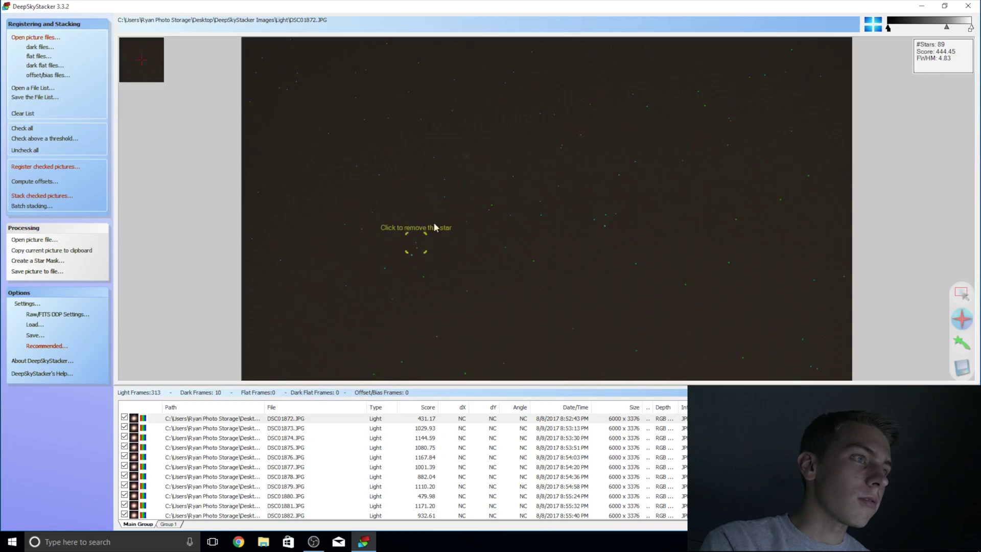
{"action": "scroll", "coordinate": [714, 157], "scroll_direction": "up", "scroll_amount": 1}
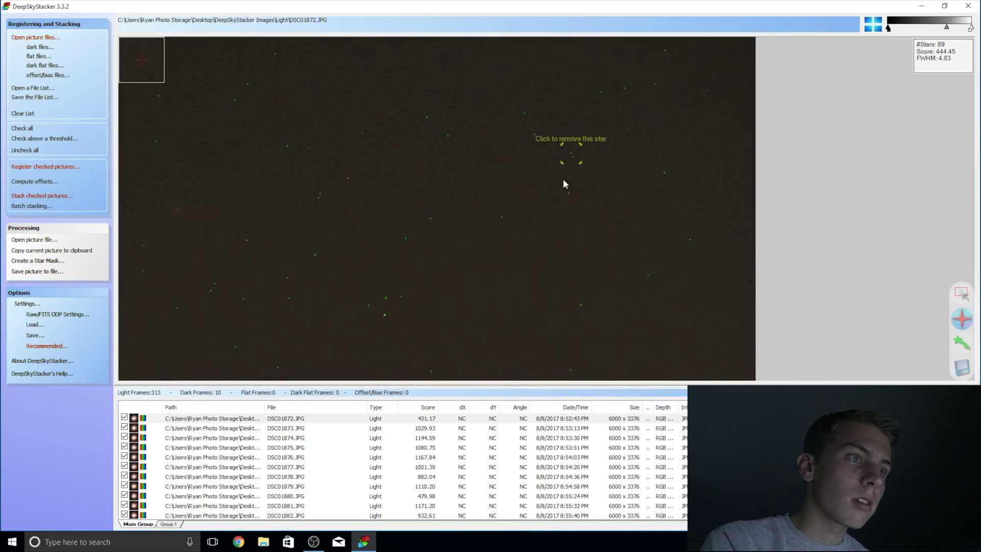
{"action": "scroll", "coordinate": [550, 205], "scroll_direction": "up", "scroll_amount": 2}
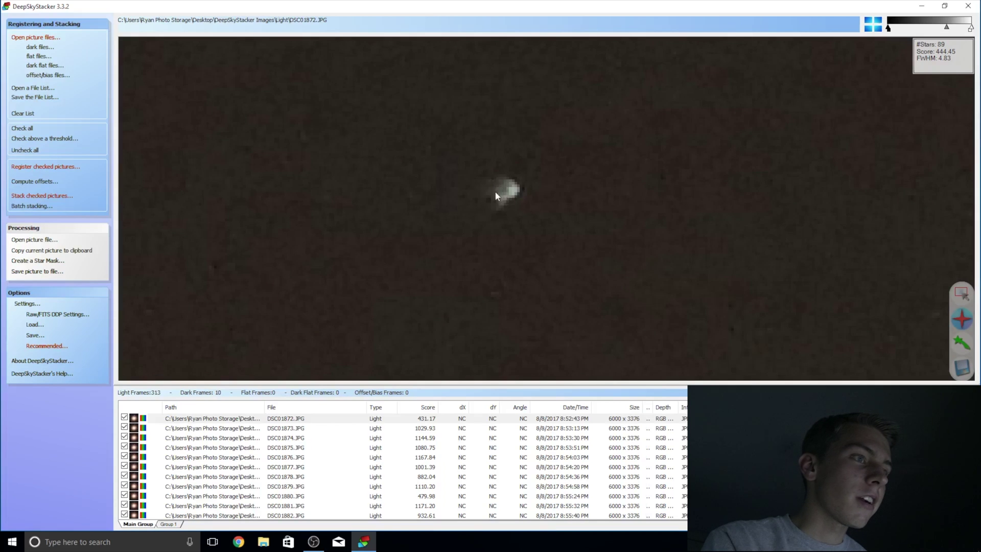
{"action": "scroll", "coordinate": [514, 192], "scroll_direction": "down", "scroll_amount": 4}
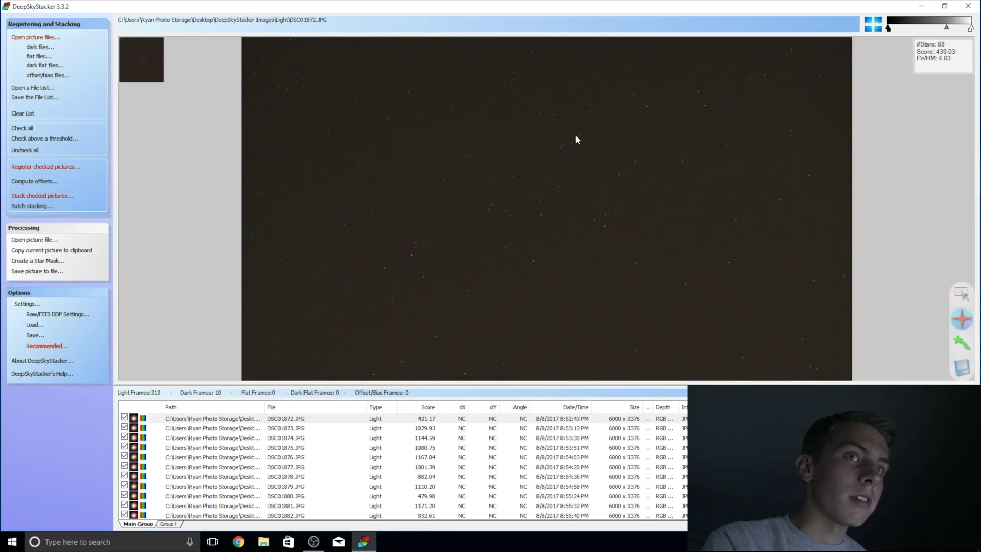
{"action": "left_click", "coordinate": [729, 119]}
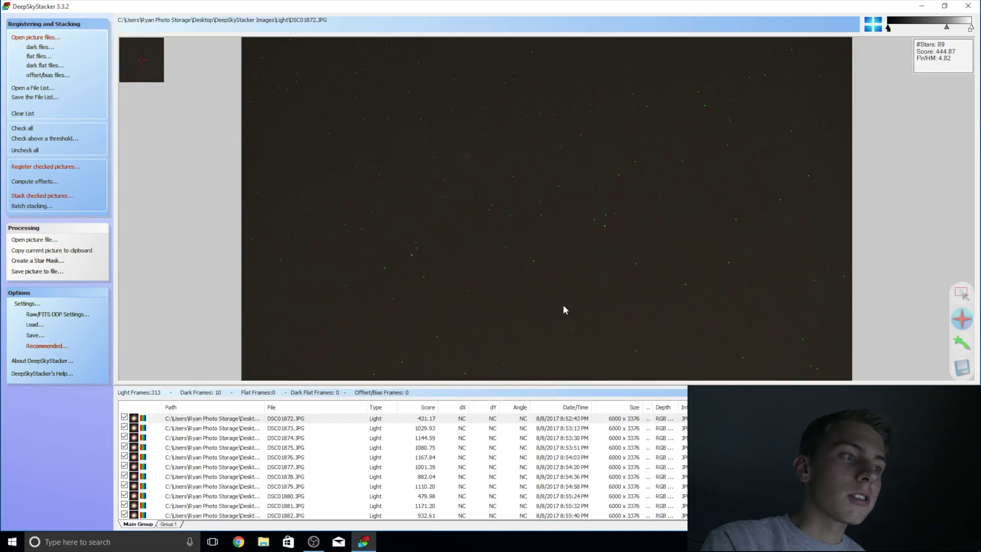
{"action": "left_click", "coordinate": [573, 326]}
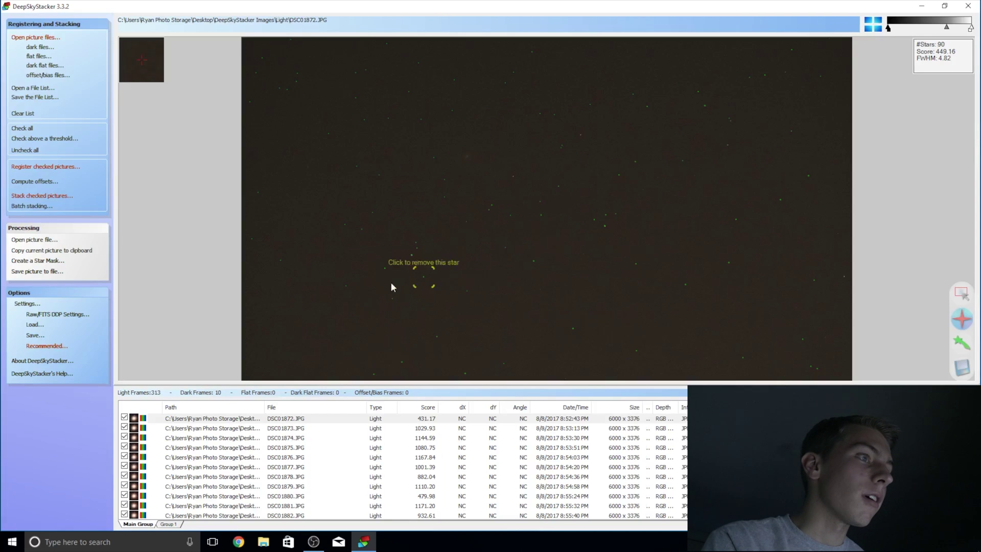
{"action": "left_click", "coordinate": [529, 121]}
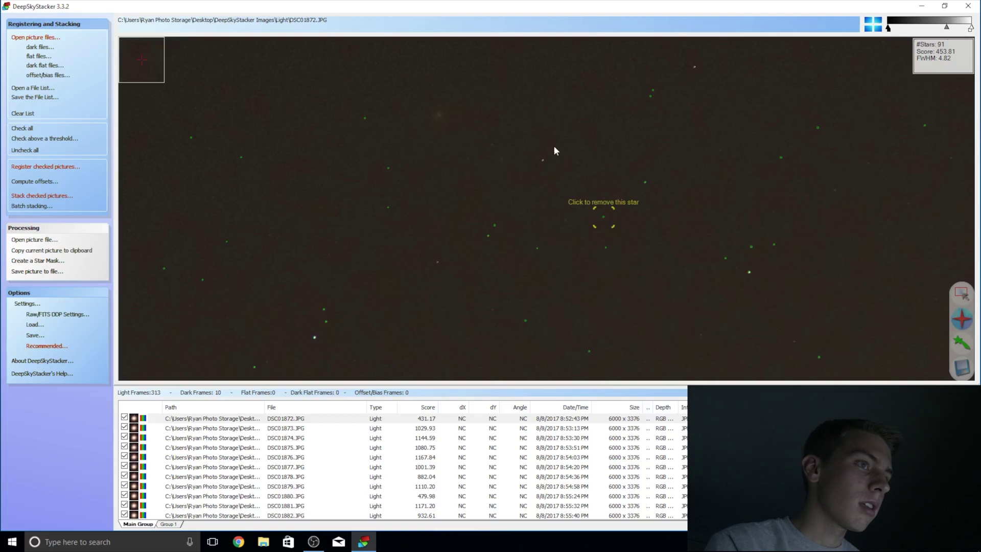
{"action": "left_click", "coordinate": [700, 336]}
{"action": "left_click", "coordinate": [796, 341]}
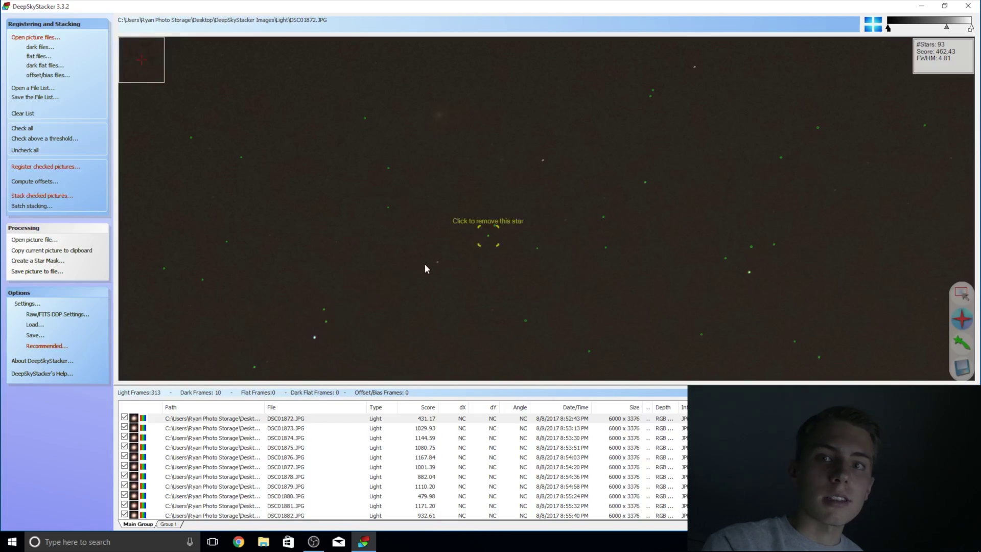
{"action": "left_click", "coordinate": [952, 158]}
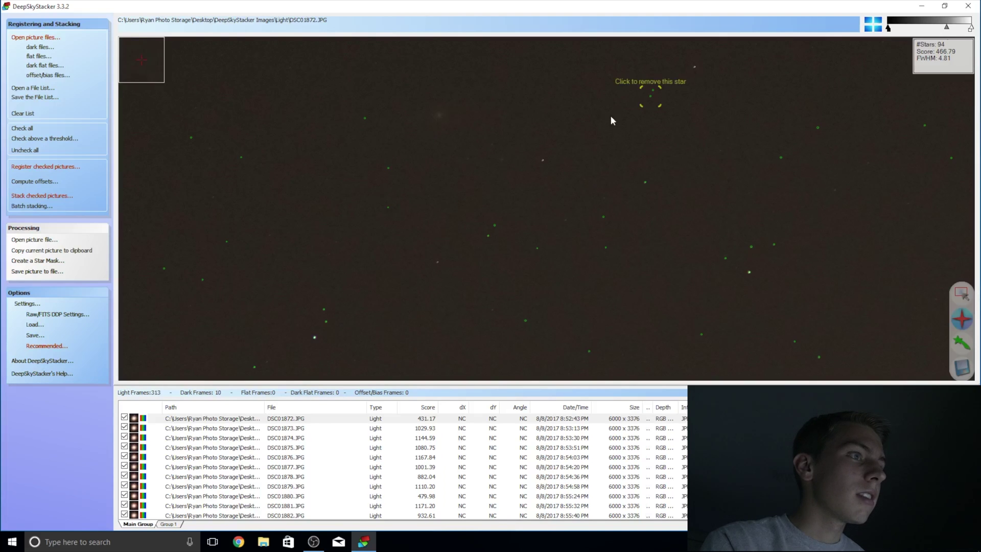
{"action": "scroll", "coordinate": [295, 200], "scroll_direction": "down", "scroll_amount": 2}
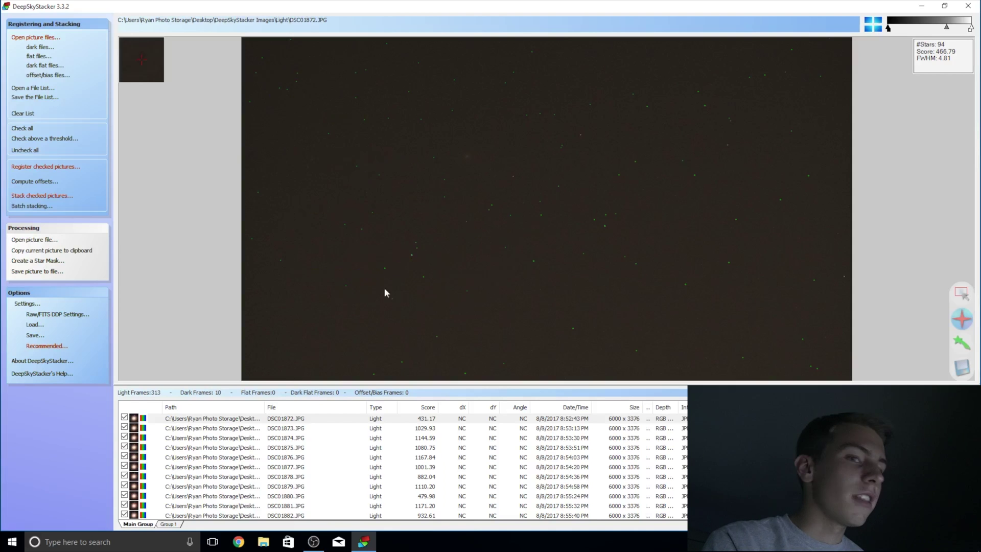
- Compare the picture in star editing and Custom Rectangle modes, ending in Custom Rectangle Mode
{"action": "left_click", "coordinate": [963, 295]}
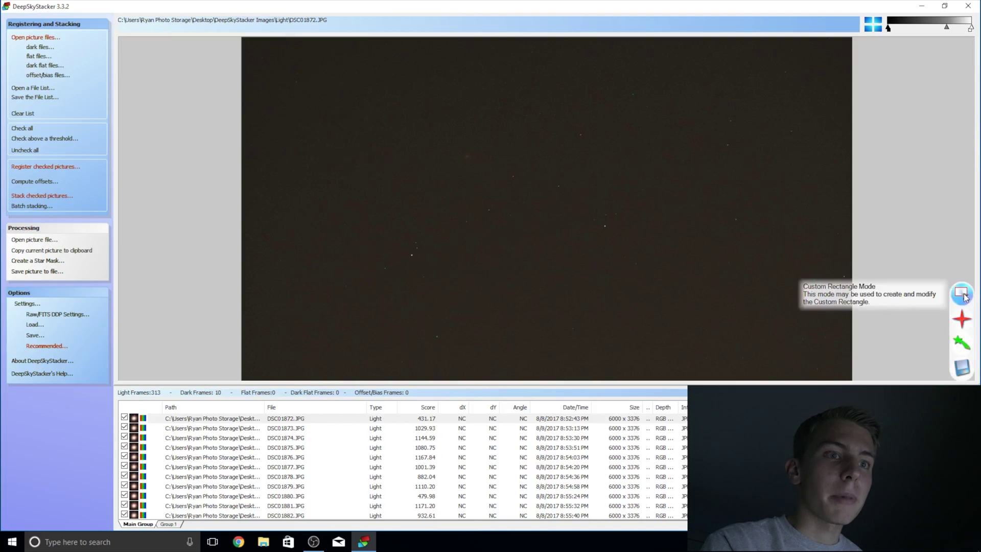
{"action": "left_click", "coordinate": [962, 318]}
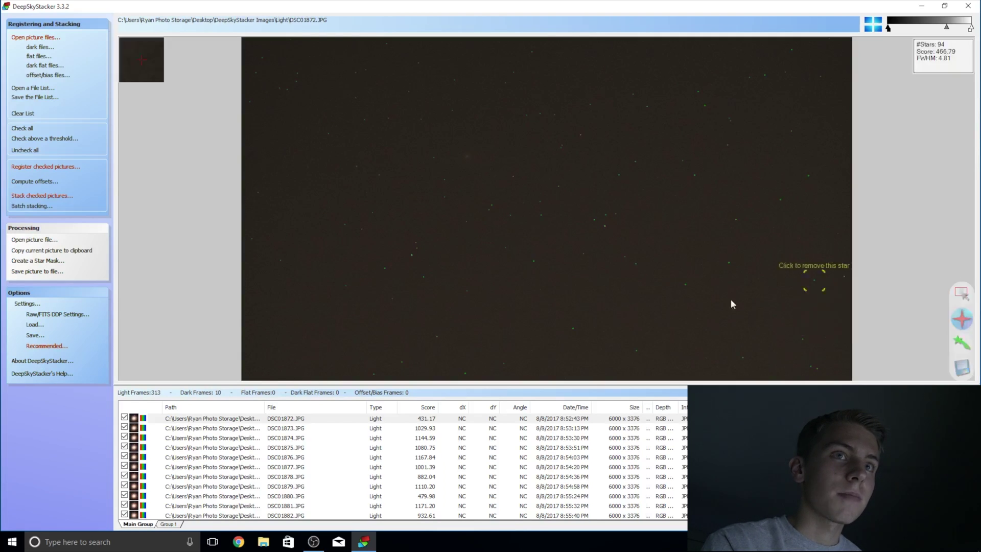
{"action": "left_click", "coordinate": [963, 295]}
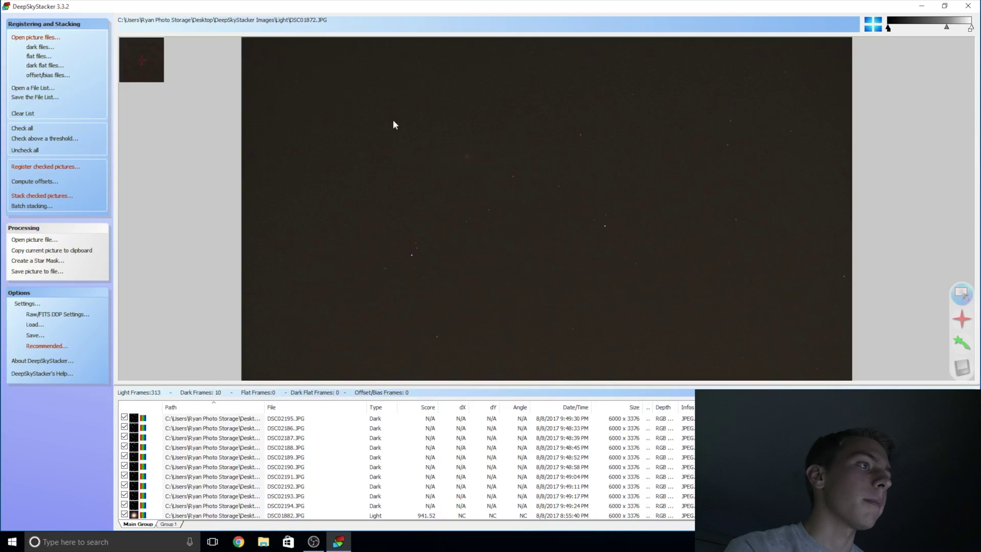
{"action": "left_click_drag", "start_coordinate": [320, 72], "coordinate": [798, 298]}
{"action": "left_click_drag", "start_coordinate": [744, 175], "coordinate": [806, 107]}
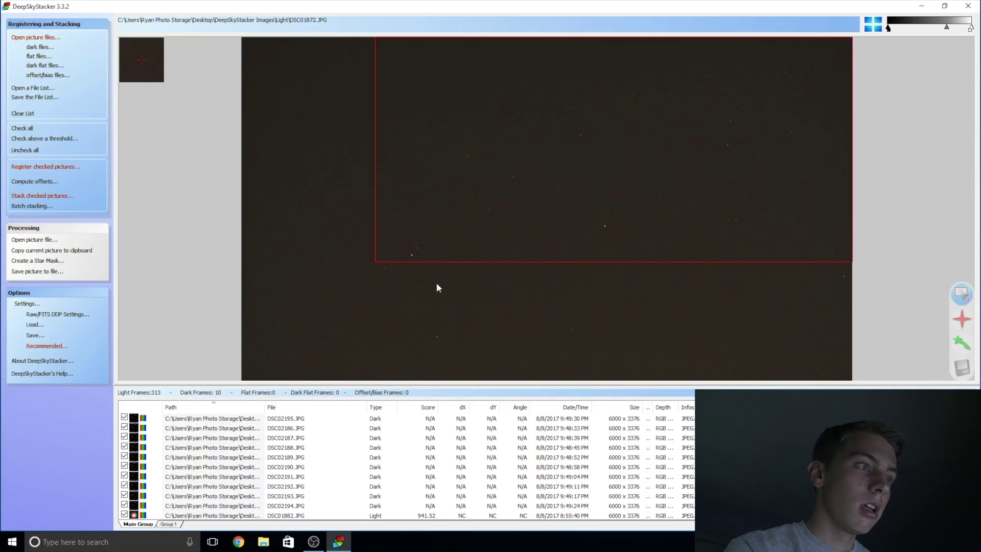
{"action": "left_click_drag", "start_coordinate": [365, 264], "coordinate": [574, 188]}
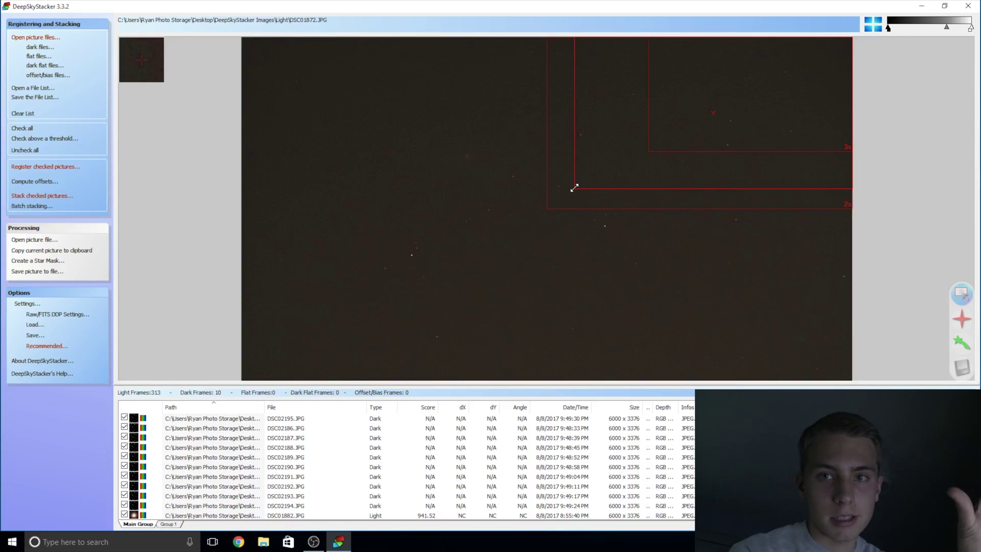
{"action": "left_click_drag", "start_coordinate": [574, 189], "coordinate": [557, 201]}
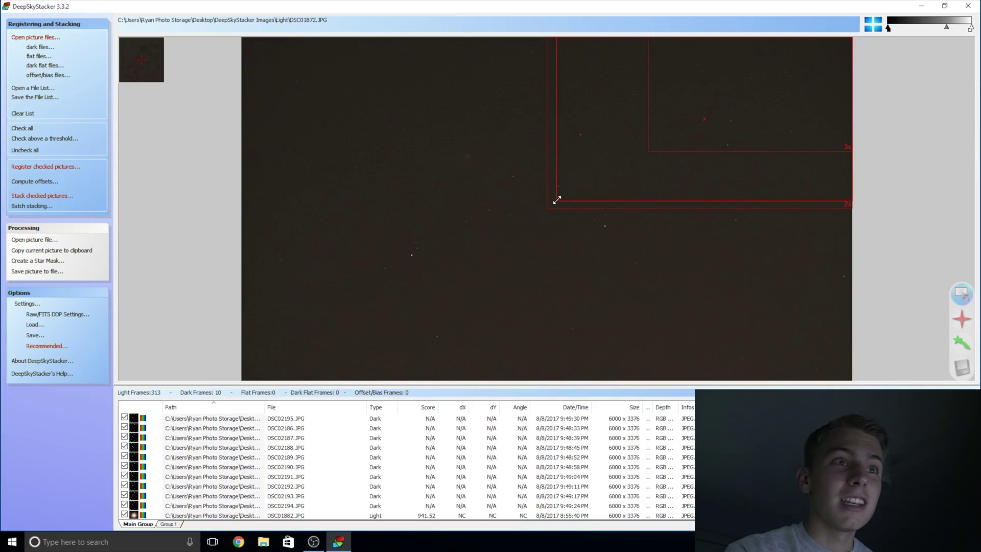
{"action": "left_click_drag", "start_coordinate": [557, 200], "coordinate": [539, 222]}
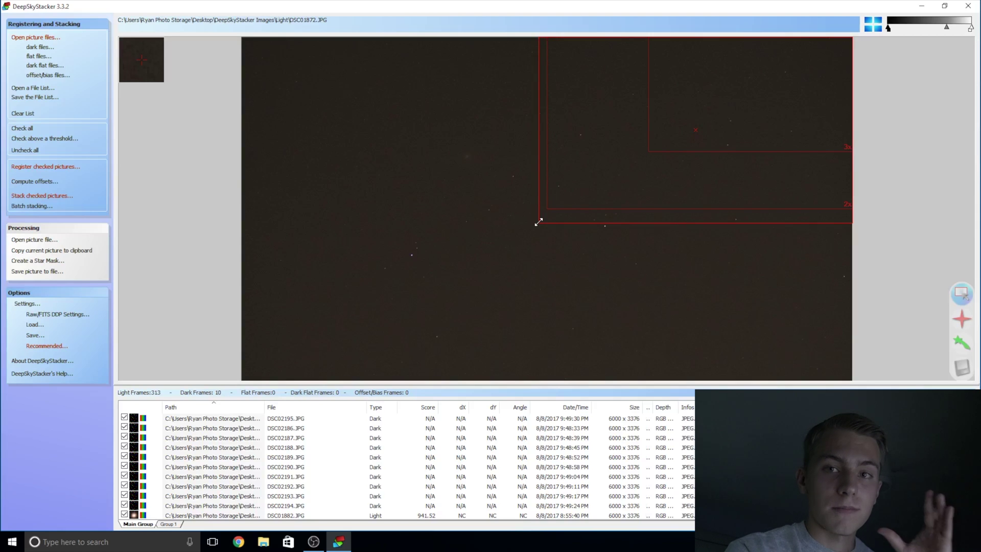
{"action": "left_click_drag", "start_coordinate": [538, 222], "coordinate": [356, 293]}
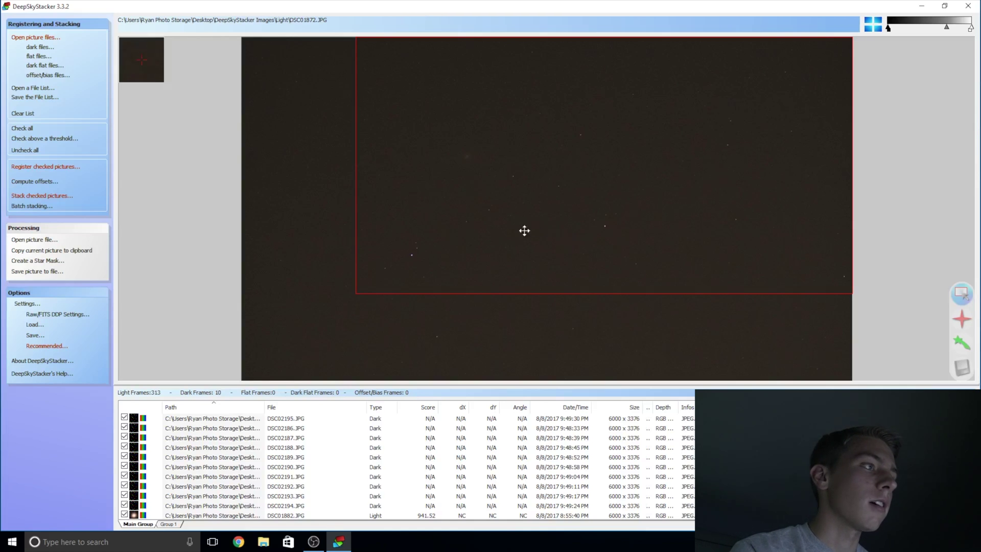
{"action": "left_click", "coordinate": [355, 293]}
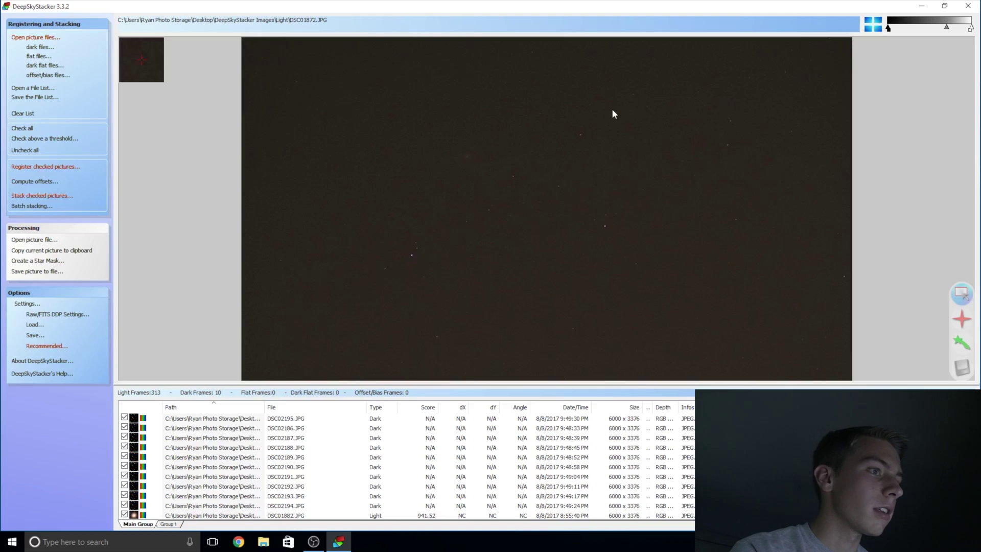
{"action": "left_click_drag", "start_coordinate": [281, 101], "coordinate": [762, 335]}
{"action": "left_click_drag", "start_coordinate": [598, 276], "coordinate": [697, 207]}
{"action": "left_click", "coordinate": [370, 271]}
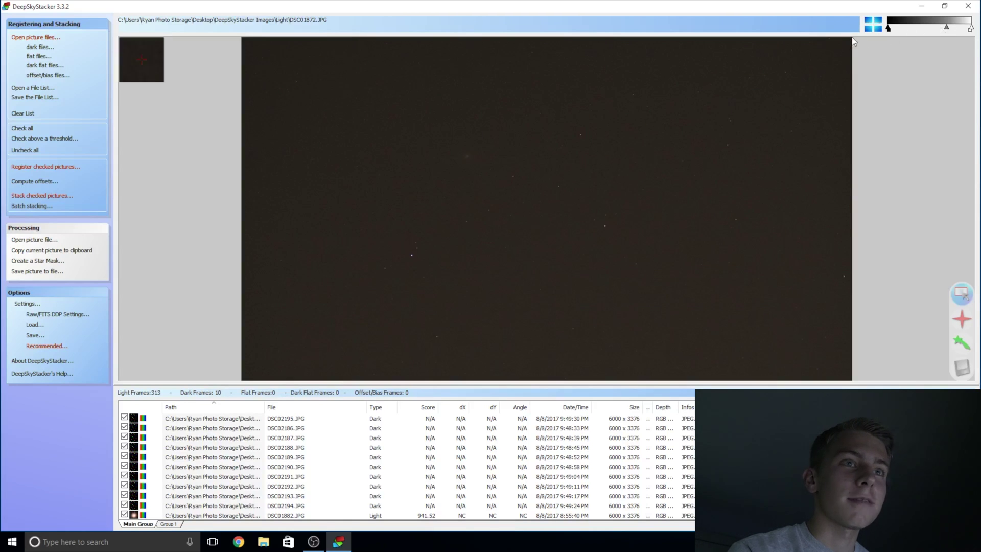
- Draw a custom rectangle from the picture's upper-right corner, leaving out only a strip along its left and lower sides
{"action": "left_click_drag", "start_coordinate": [852, 41], "coordinate": [318, 308]}
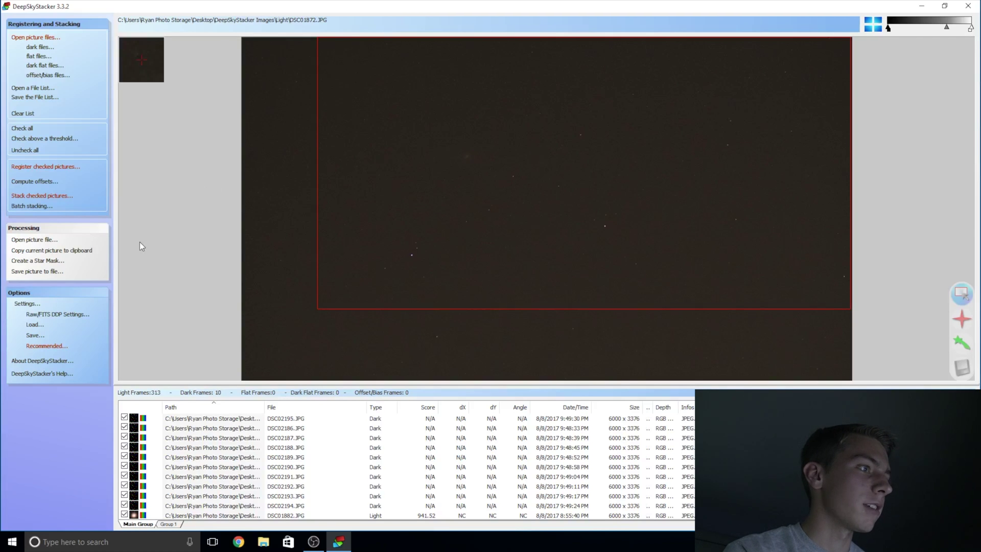
- Recheck the stacking parameters from result to output through the register settings, then accept the parameters and the register settings
{"action": "left_click", "coordinate": [50, 169]}
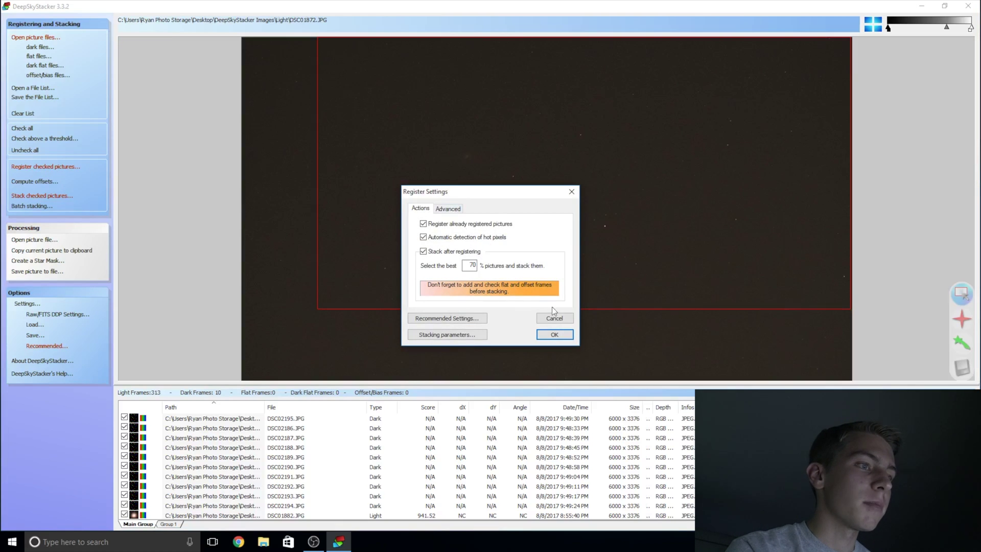
{"action": "left_click", "coordinate": [440, 335]}
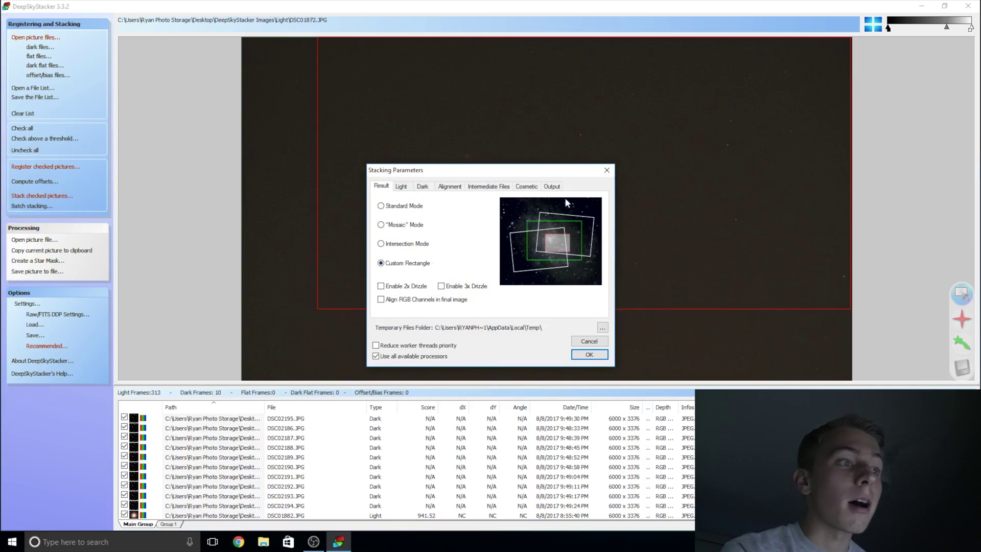
{"action": "left_click", "coordinate": [401, 187]}
{"action": "left_click", "coordinate": [423, 188]}
{"action": "left_click", "coordinate": [400, 188]}
{"action": "left_click", "coordinate": [430, 187]}
{"action": "left_click", "coordinate": [458, 187]}
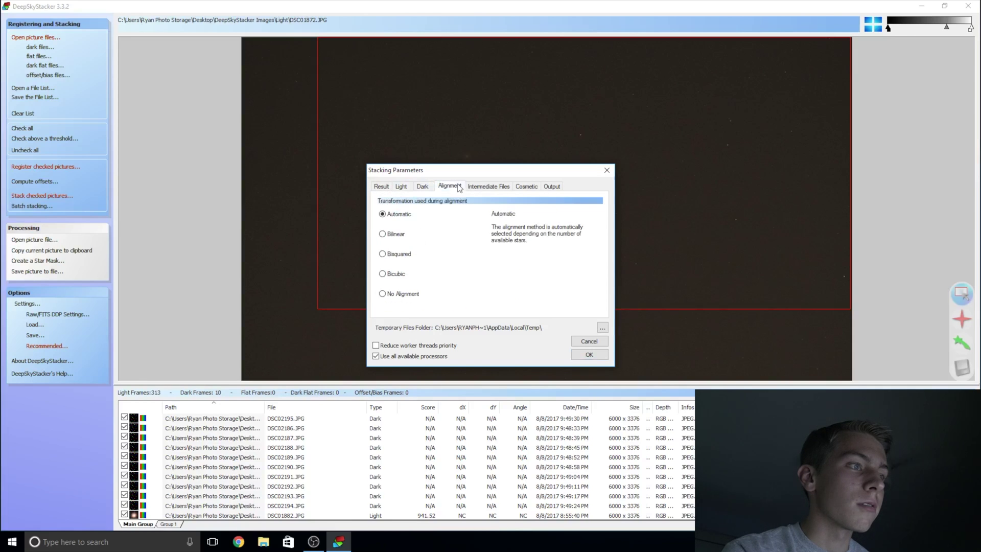
{"action": "left_click", "coordinate": [480, 190]}
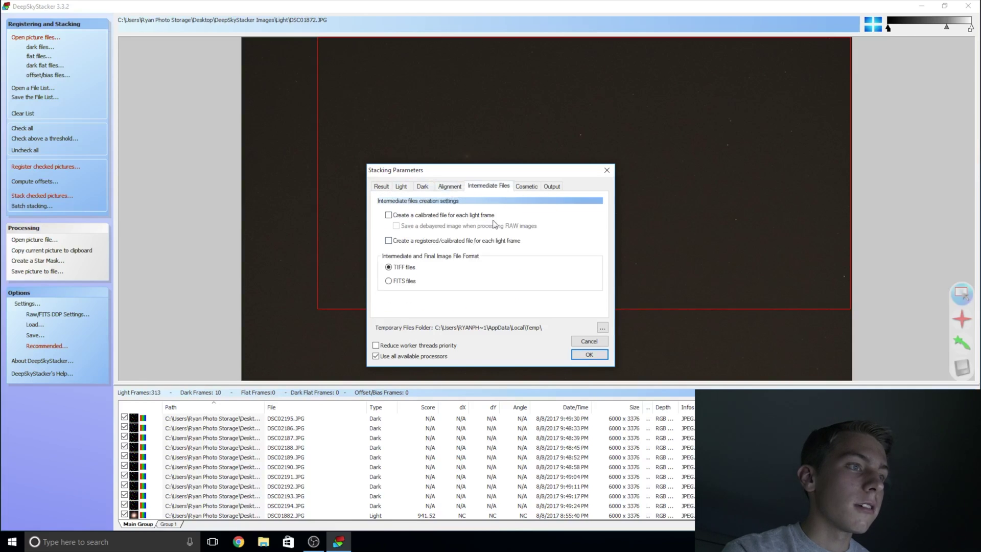
{"action": "left_click", "coordinate": [530, 186]}
{"action": "left_click", "coordinate": [551, 187]}
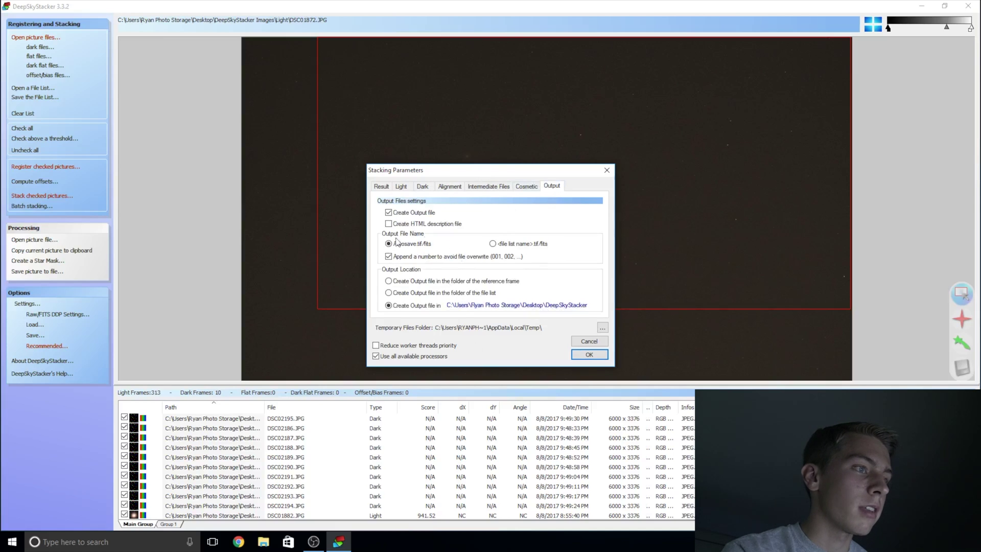
{"action": "left_click", "coordinate": [580, 354]}
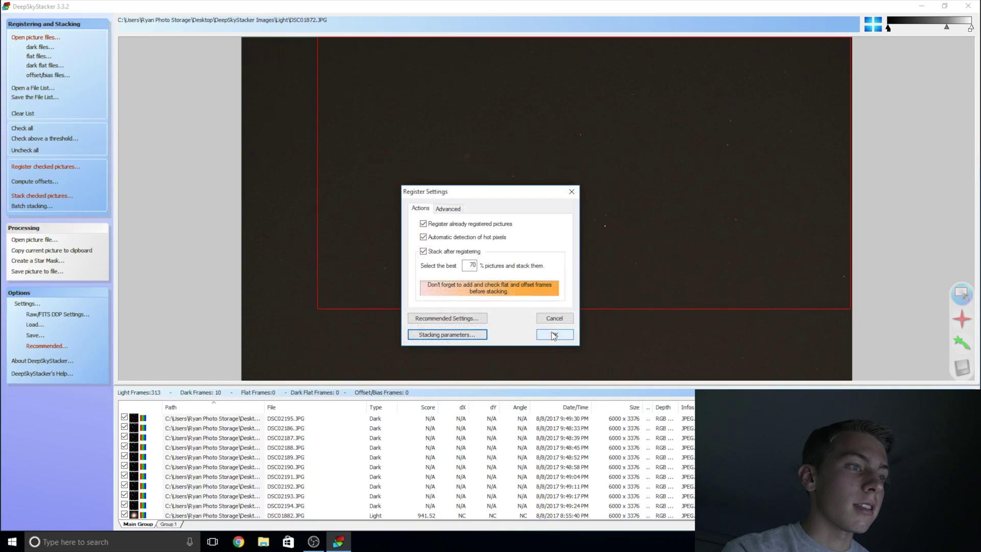
{"action": "left_click", "coordinate": [554, 335]}
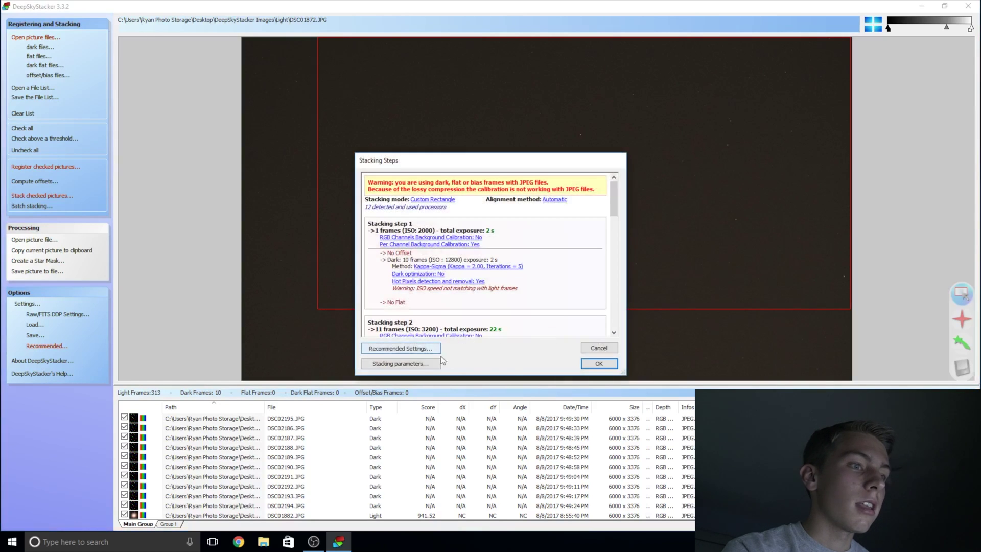
- Accept the stacking steps and start stacking the checked pictures in Custom Rectangle mode
{"action": "left_click", "coordinate": [606, 364]}
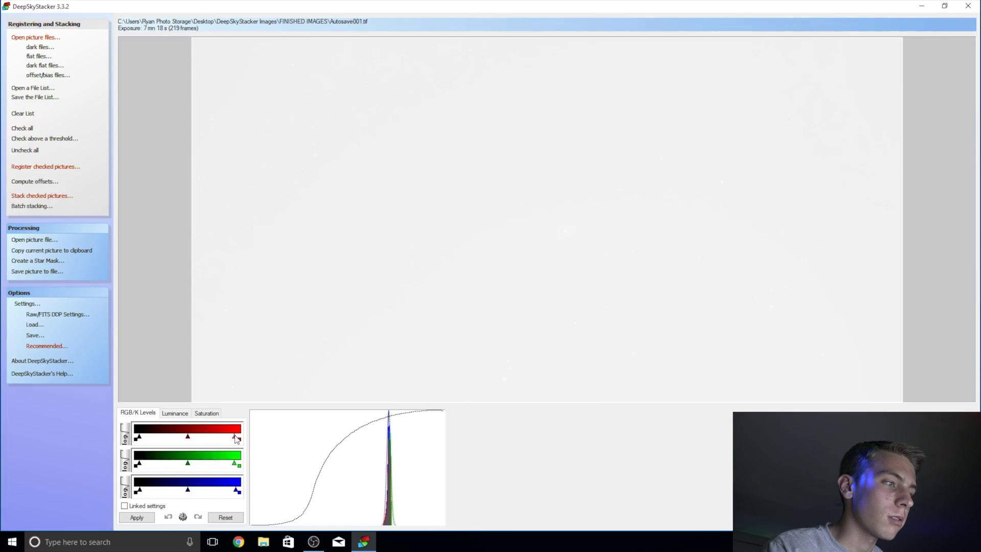
- Link the RGB levels, raise the white points to the maximum, lower the midtones to slightly over a quarter of the range, and apply
{"action": "left_click_drag", "start_coordinate": [236, 439], "coordinate": [244, 441]}
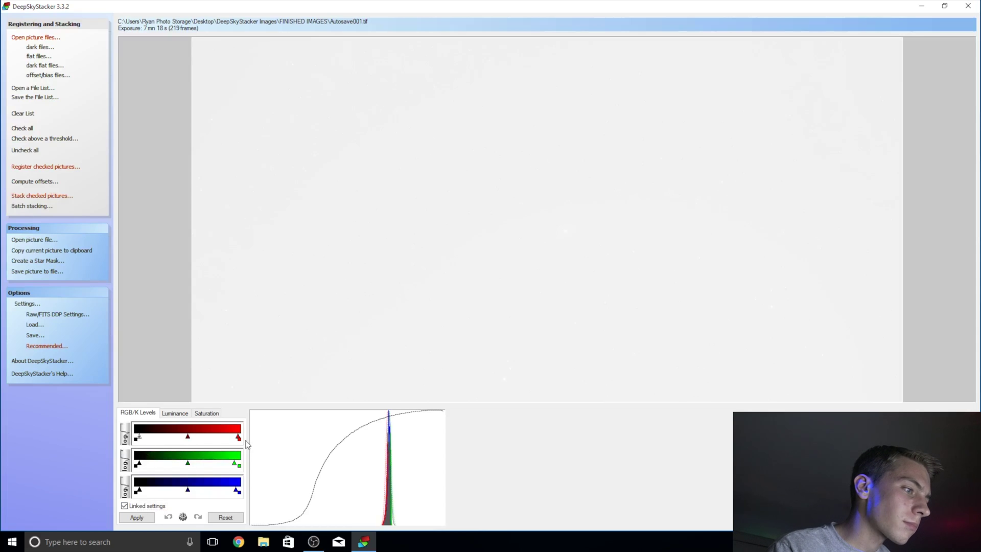
{"action": "left_click_drag", "start_coordinate": [239, 441], "coordinate": [164, 445]}
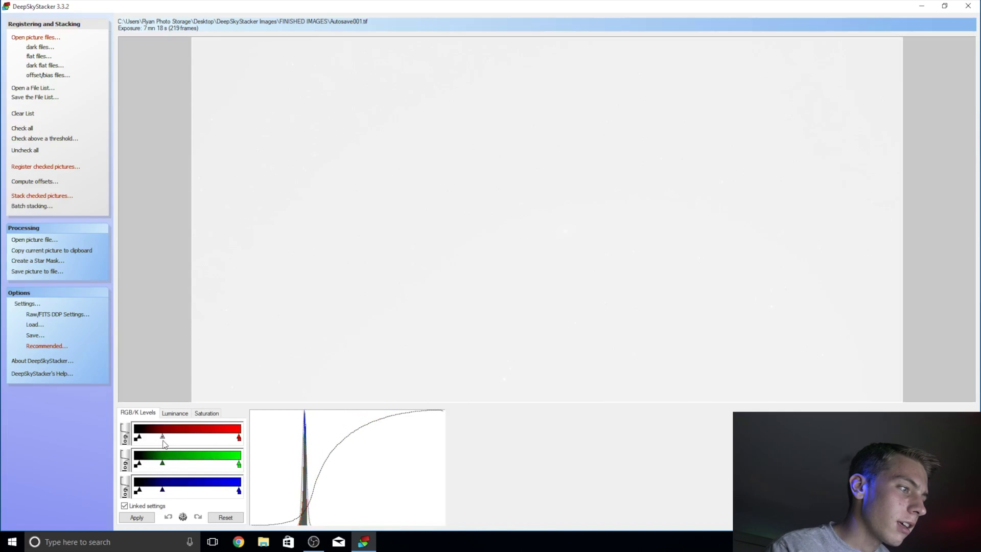
{"action": "left_click", "coordinate": [149, 518]}
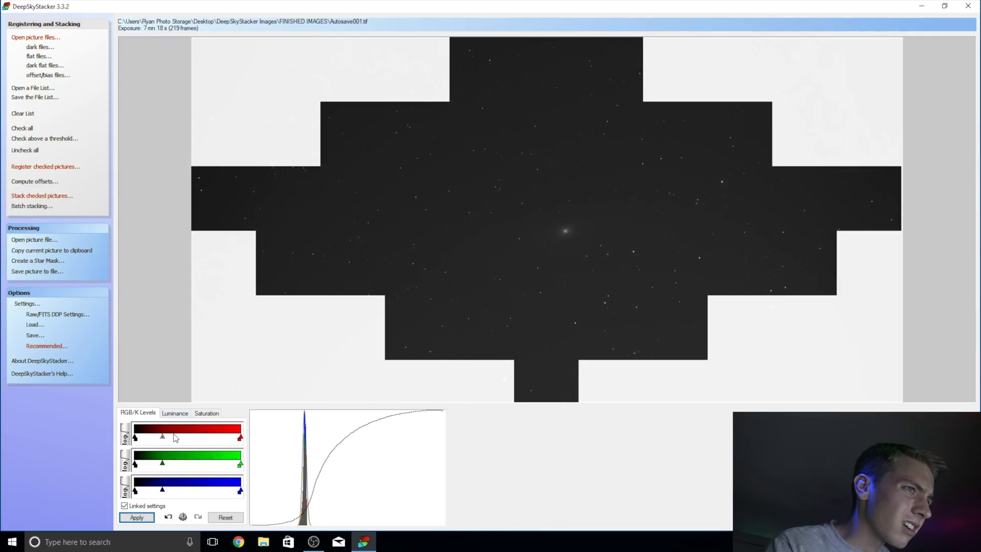
{"action": "left_click_drag", "start_coordinate": [165, 436], "coordinate": [168, 438]}
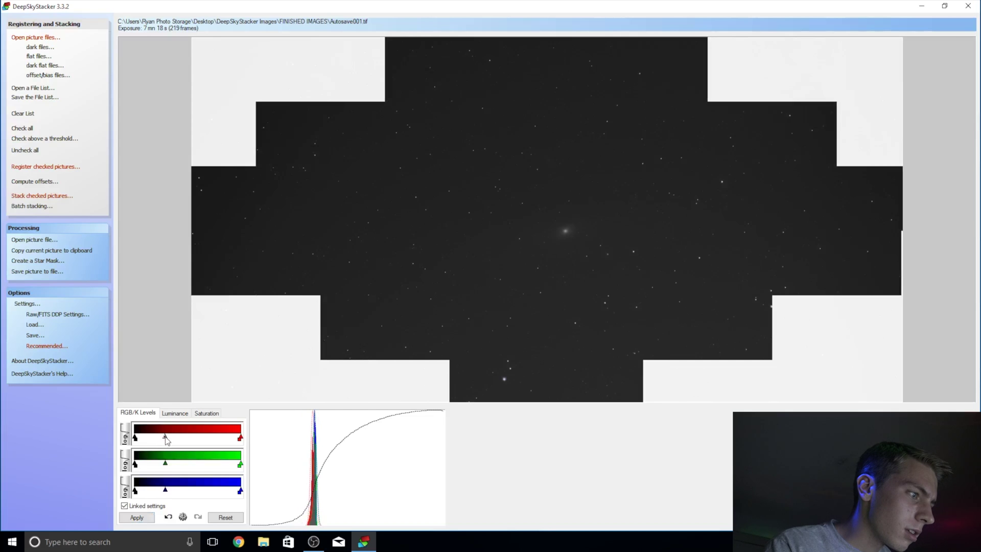
{"action": "left_click", "coordinate": [141, 519]}
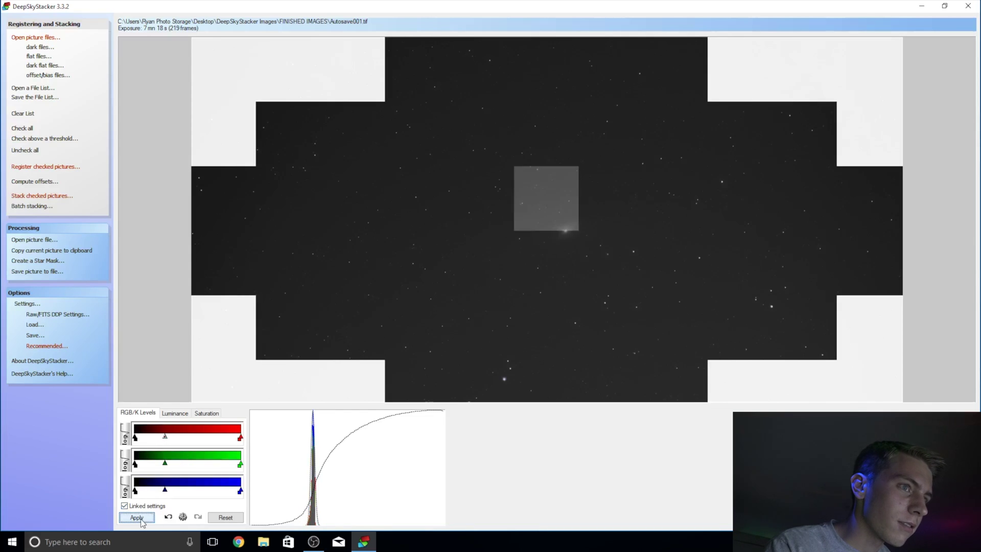
{"action": "left_click_drag", "start_coordinate": [164, 435], "coordinate": [165, 436]}
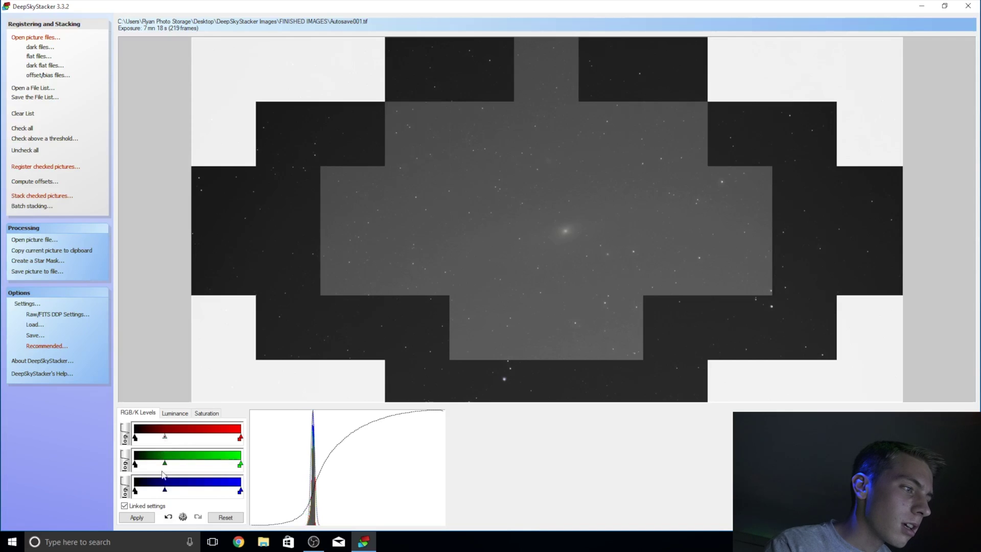
{"action": "left_click", "coordinate": [143, 518]}
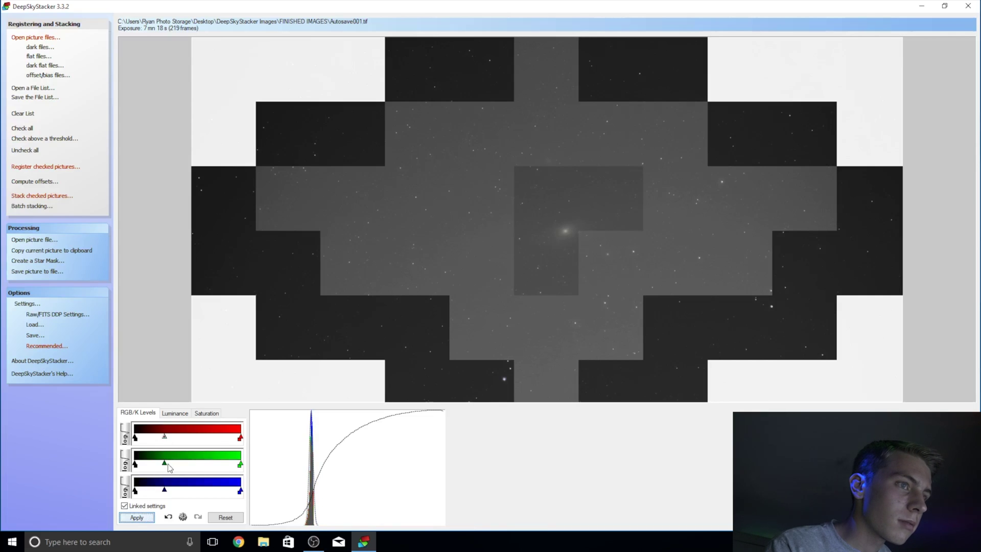
- View the luminance settings and inspect the galaxy near the stacked picture's centre up close
{"action": "left_click", "coordinate": [175, 413]}
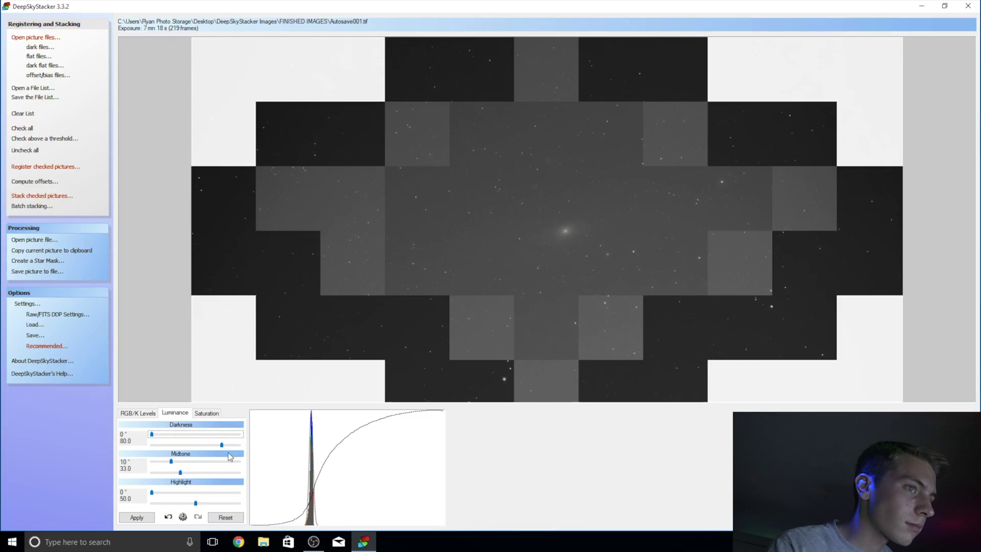
{"action": "scroll", "coordinate": [568, 232], "scroll_direction": "up", "scroll_amount": 1}
{"action": "scroll", "coordinate": [557, 226], "scroll_direction": "up", "scroll_amount": 1}
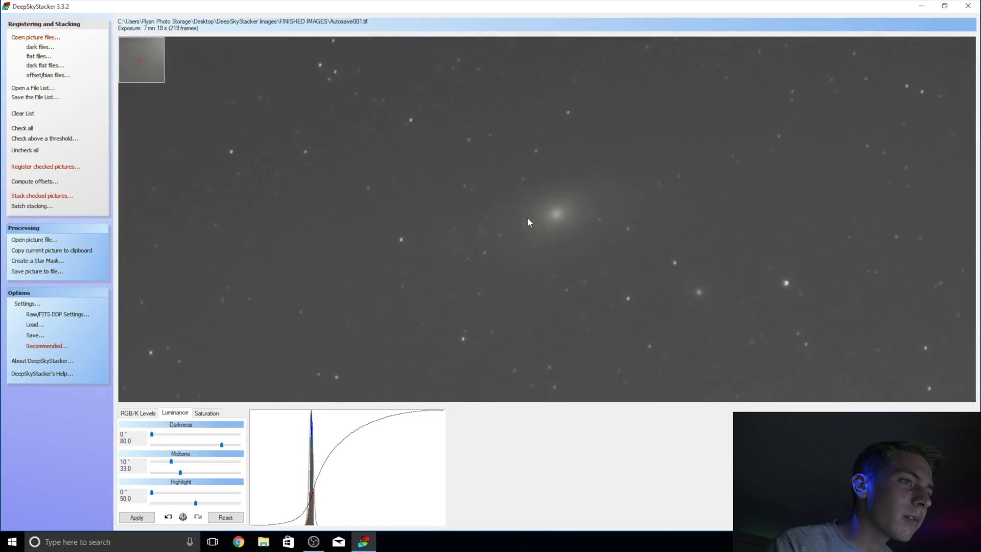
{"action": "scroll", "coordinate": [532, 220], "scroll_direction": "down", "scroll_amount": 3}
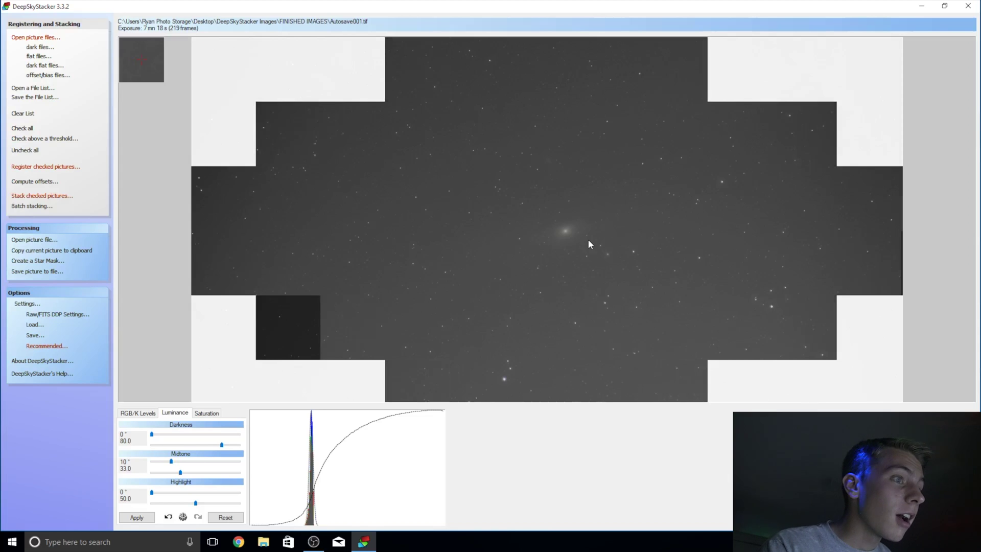
- Raise the linked RGB black points to about a third of the range and the midtones to about 40%, and apply
{"action": "left_click", "coordinate": [152, 414]}
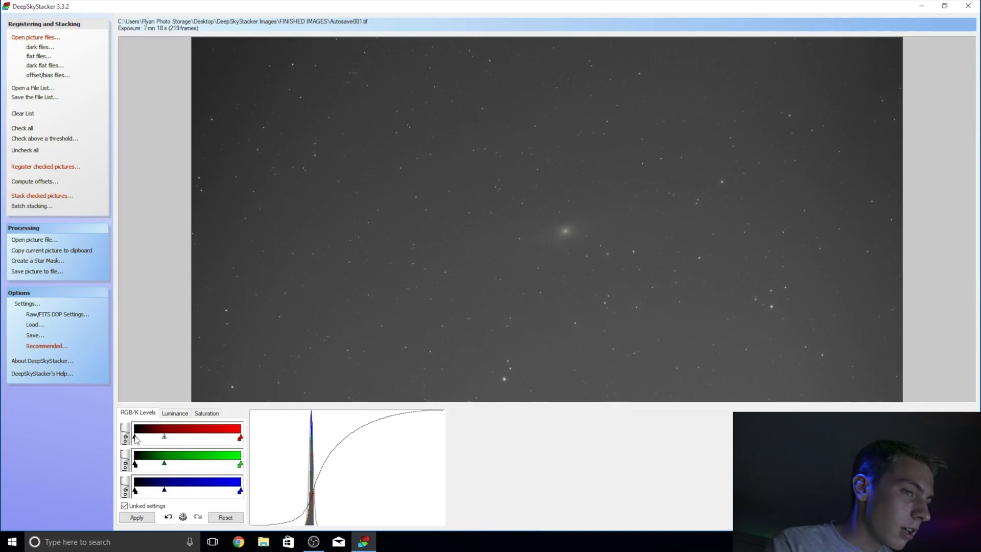
{"action": "left_click_drag", "start_coordinate": [134, 436], "coordinate": [179, 464]}
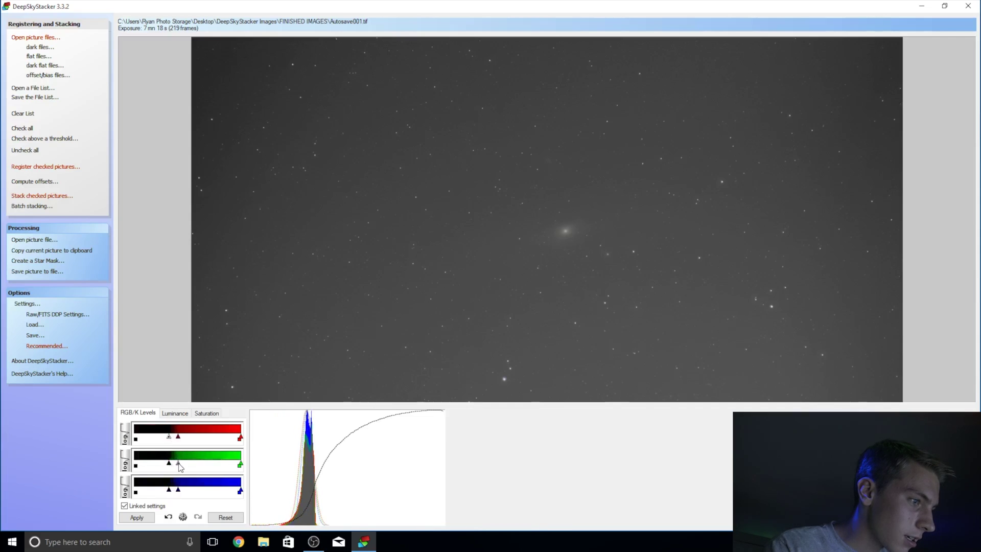
{"action": "left_click", "coordinate": [148, 518]}
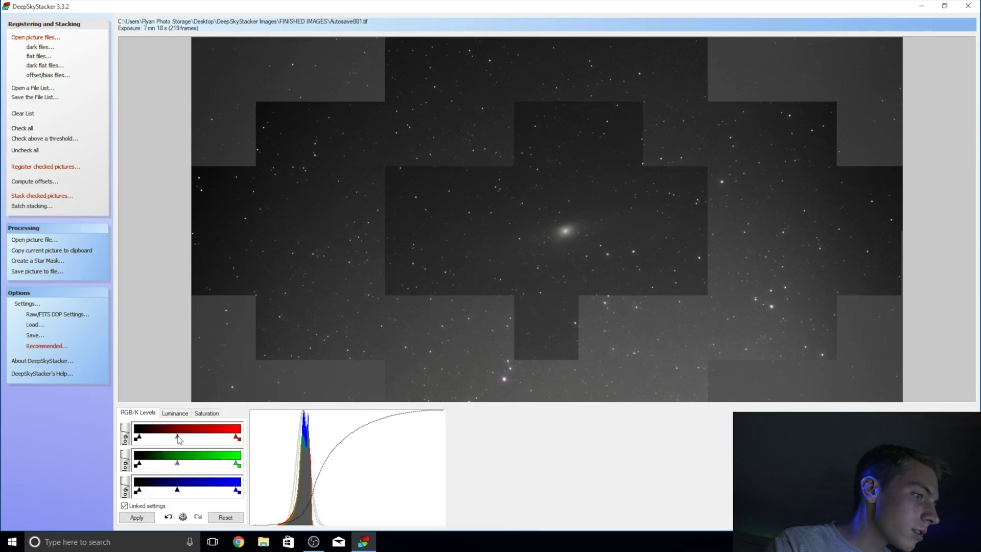
- Fine-tune the linked RGB midtones in tiny amounts around 40% of the range, applying each change to the stacked picture
{"action": "left_click_drag", "start_coordinate": [178, 437], "coordinate": [179, 437]}
{"action": "left_click", "coordinate": [140, 519]}
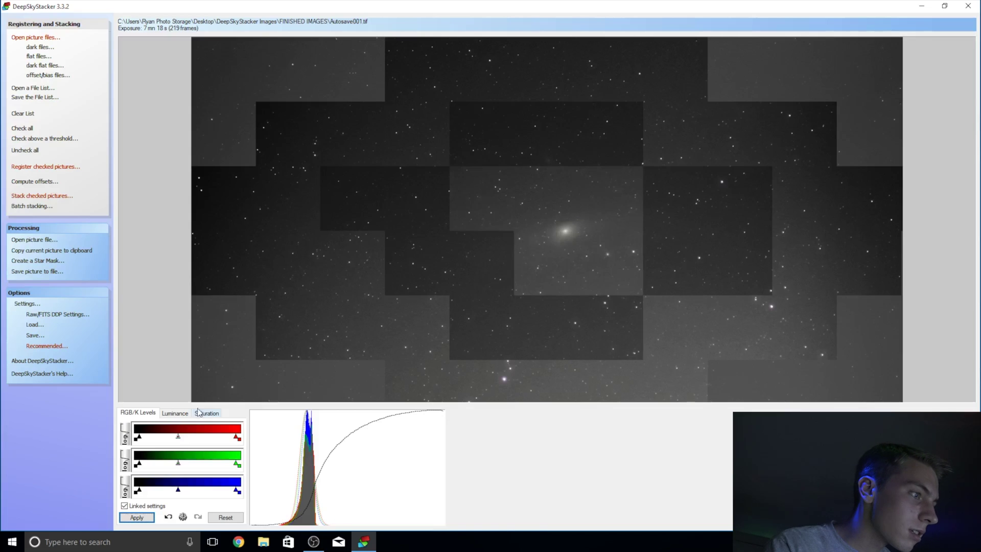
{"action": "left_click_drag", "start_coordinate": [178, 437], "coordinate": [179, 439]}
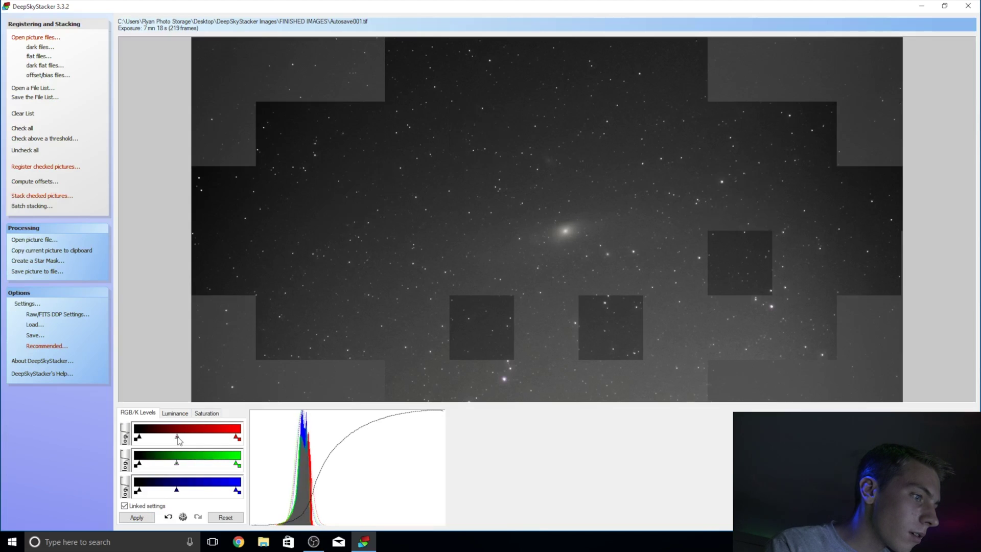
{"action": "left_click", "coordinate": [141, 519]}
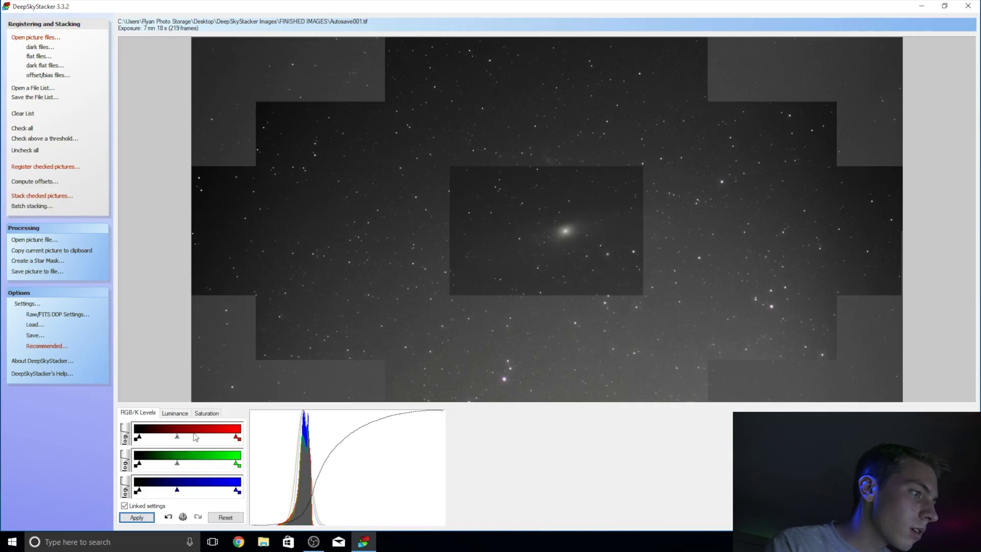
{"action": "left_click", "coordinate": [177, 438]}
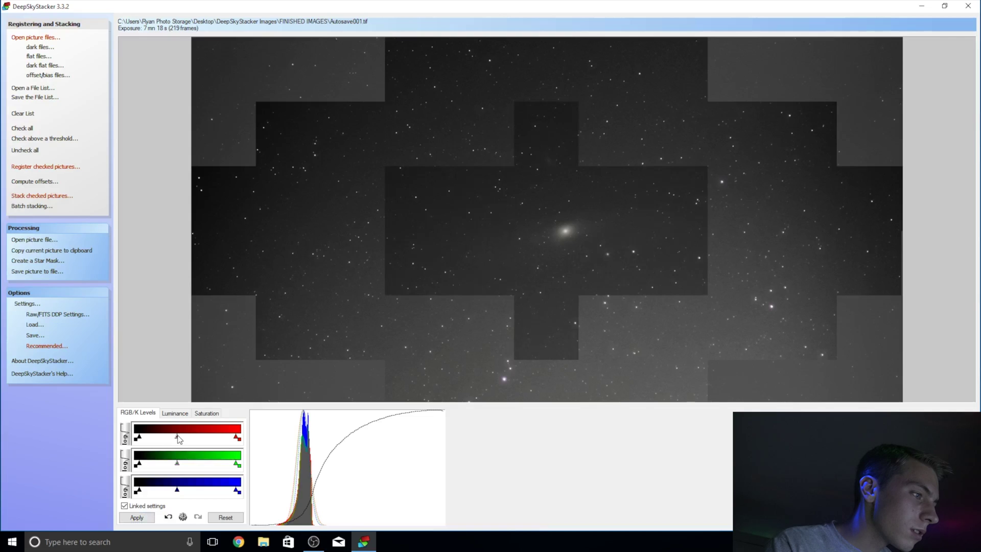
{"action": "left_click_drag", "start_coordinate": [179, 438], "coordinate": [180, 438]}
{"action": "left_click", "coordinate": [137, 517]}
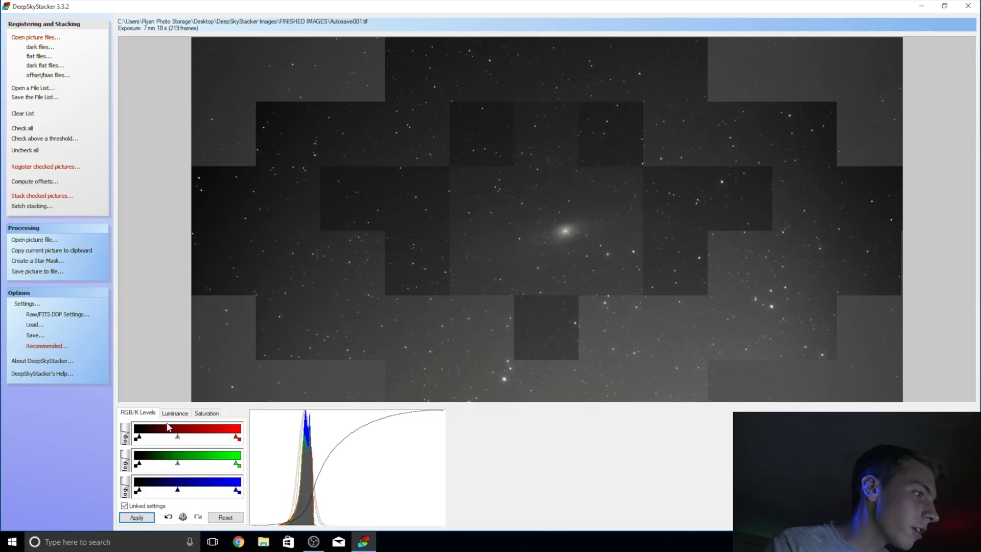
- Raise the linked RGB black points slightly and the midtones to just under half of the range, and apply
{"action": "left_click_drag", "start_coordinate": [139, 439], "coordinate": [148, 441]}
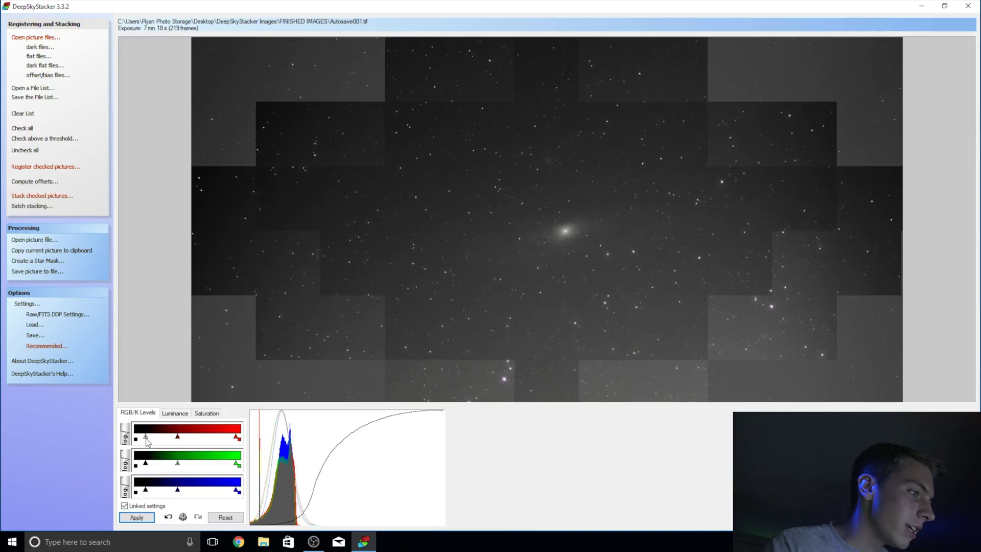
{"action": "left_click_drag", "start_coordinate": [177, 437], "coordinate": [186, 437]}
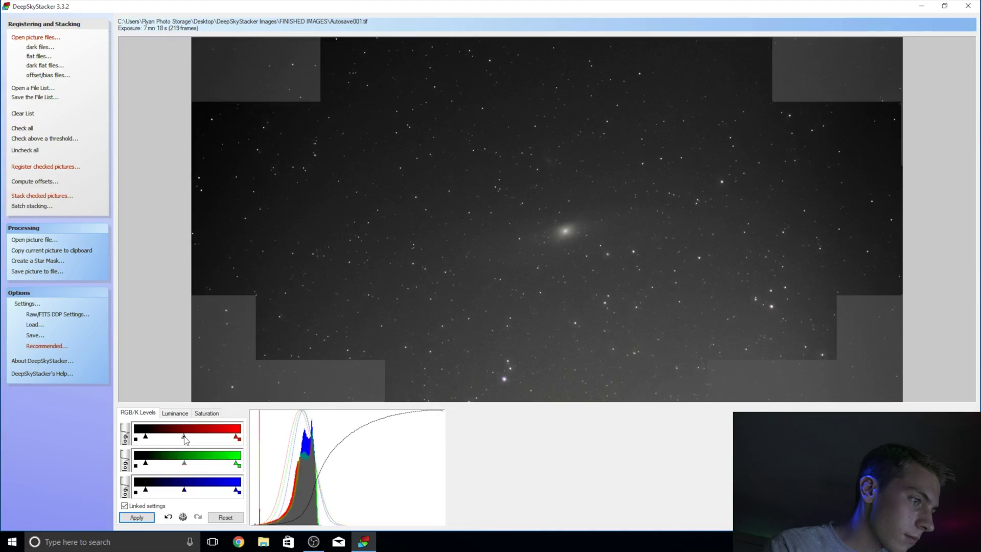
{"action": "left_click", "coordinate": [145, 519]}
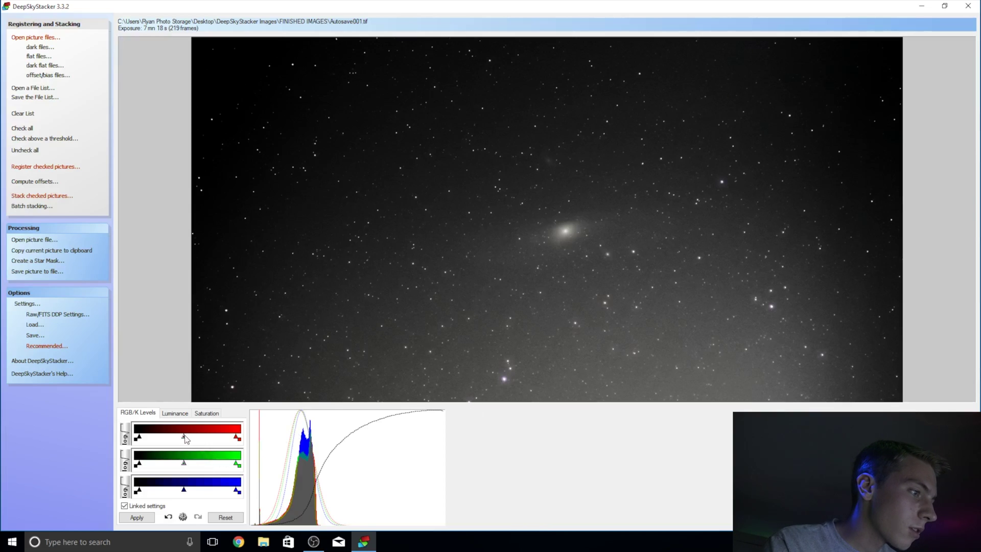
- Readjust the linked RGB black points and midtones by small amounts, keeping the midtones just under half, and apply each adjustment
{"action": "left_click_drag", "start_coordinate": [183, 436], "coordinate": [139, 437]}
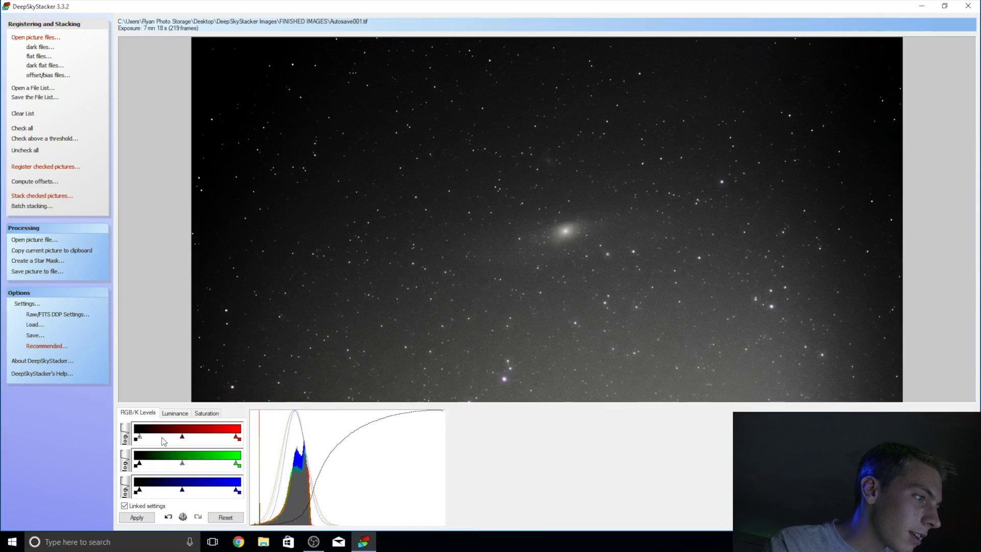
{"action": "left_click_drag", "start_coordinate": [183, 436], "coordinate": [184, 437]}
{"action": "left_click", "coordinate": [140, 520]}
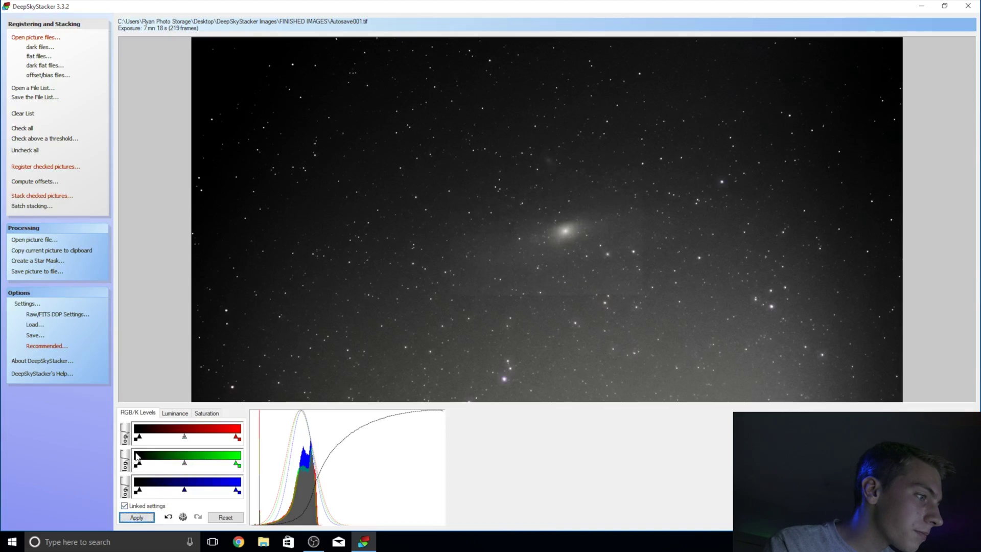
{"action": "left_click_drag", "start_coordinate": [140, 438], "coordinate": [143, 441]}
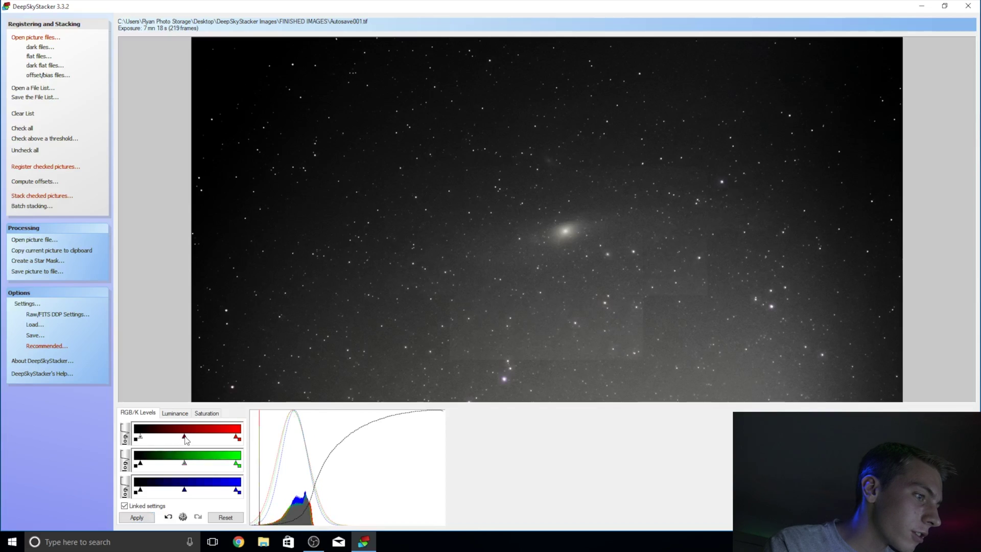
{"action": "left_click", "coordinate": [185, 437]}
{"action": "left_click_drag", "start_coordinate": [185, 436], "coordinate": [186, 436]}
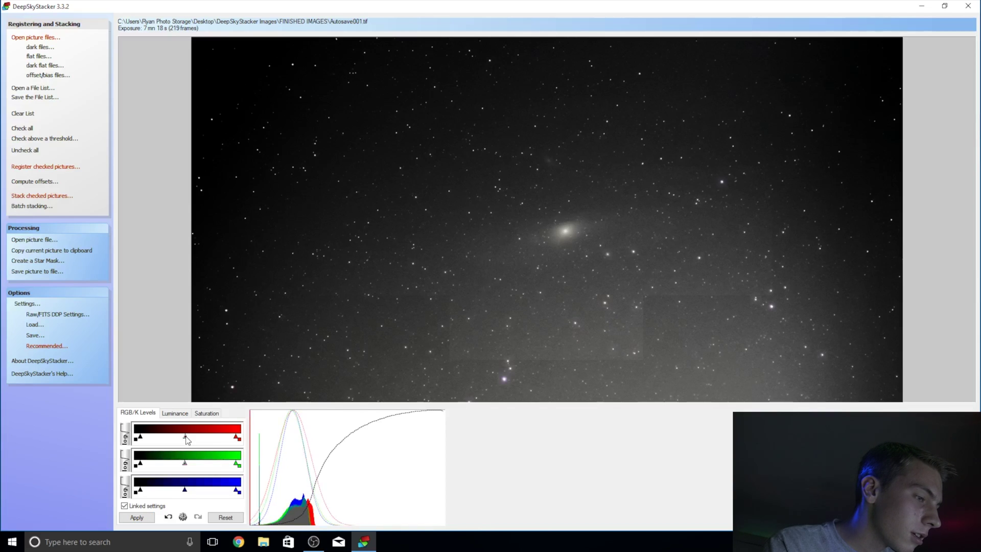
{"action": "left_click", "coordinate": [138, 519]}
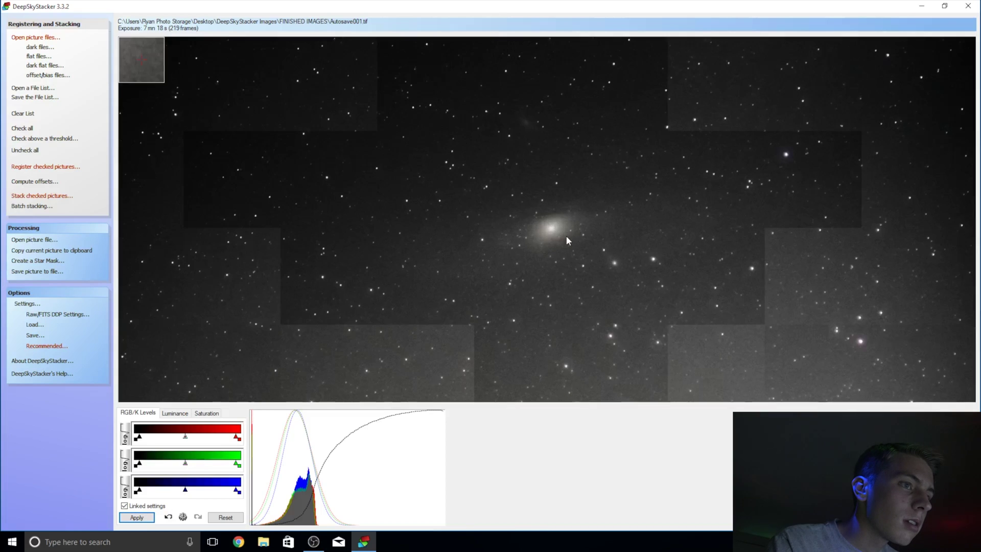
- Nudge the linked RGB black points and midtones by tiny amounts, keeping the midtones near 45% of the range, and apply each adjustment
{"action": "scroll", "coordinate": [569, 236], "scroll_direction": "up", "scroll_amount": 2}
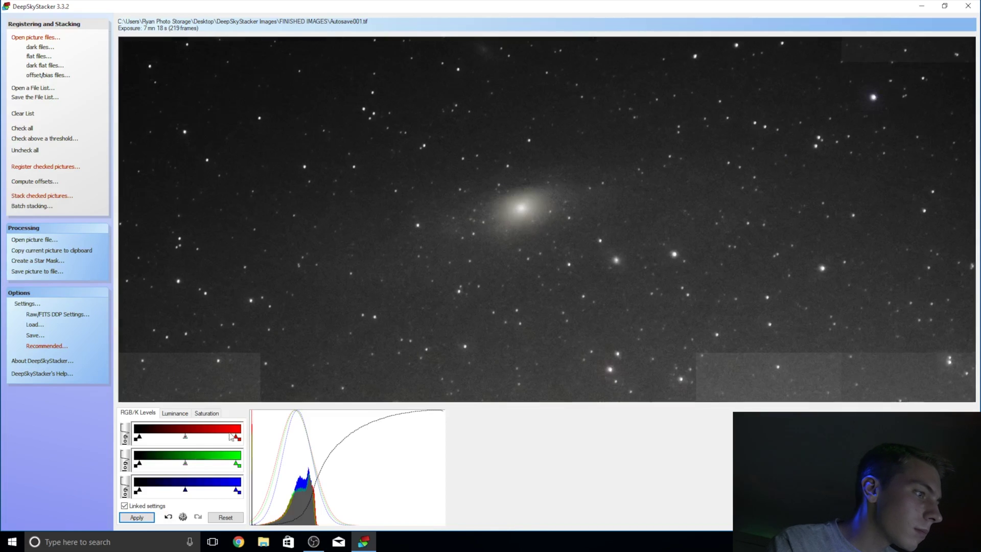
{"action": "left_click_drag", "start_coordinate": [185, 438], "coordinate": [185, 438]}
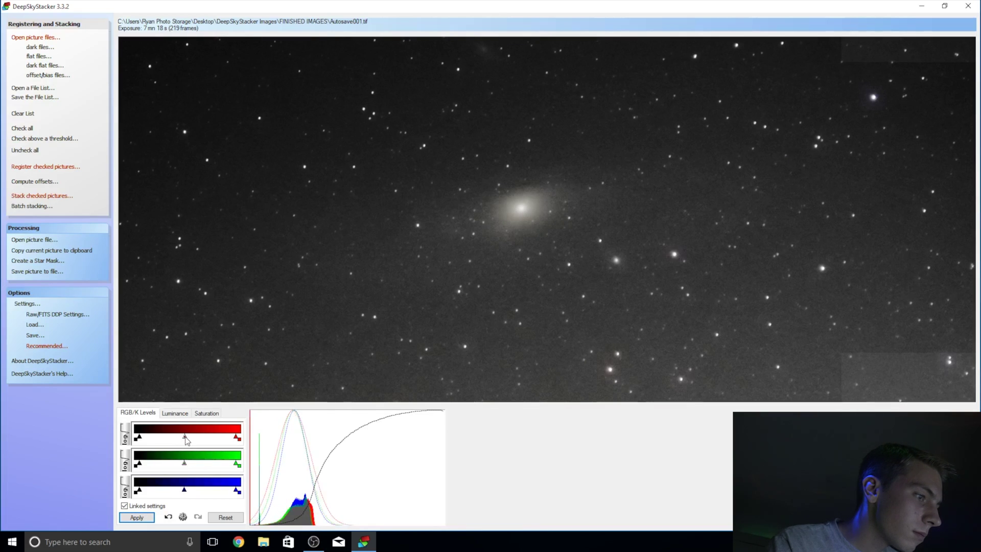
{"action": "left_click", "coordinate": [136, 518]}
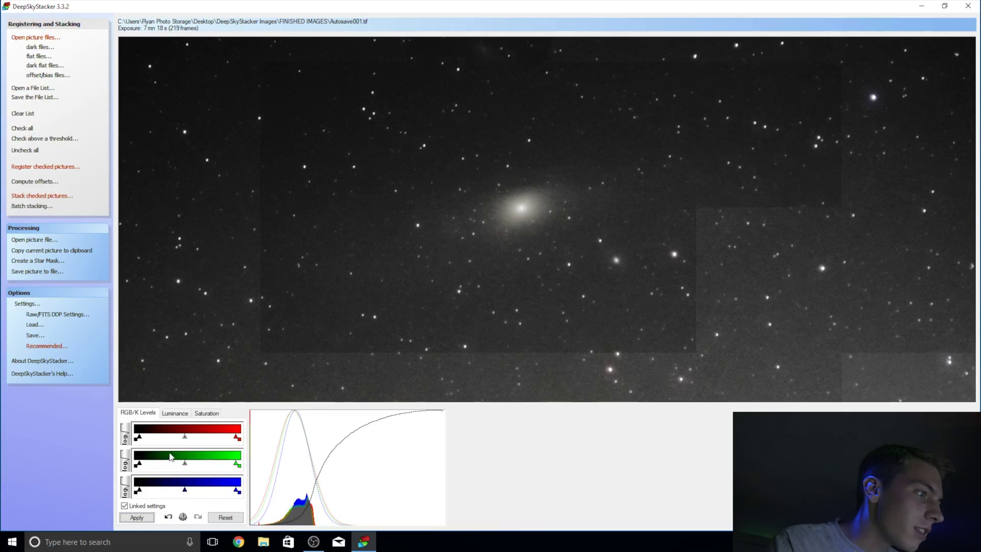
{"action": "left_click_drag", "start_coordinate": [138, 438], "coordinate": [140, 440]}
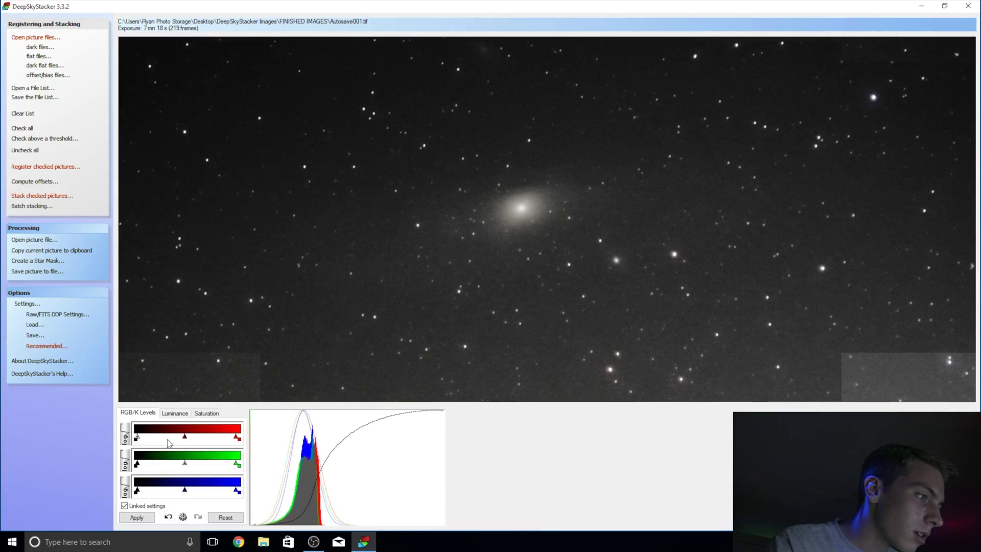
{"action": "left_click", "coordinate": [137, 517]}
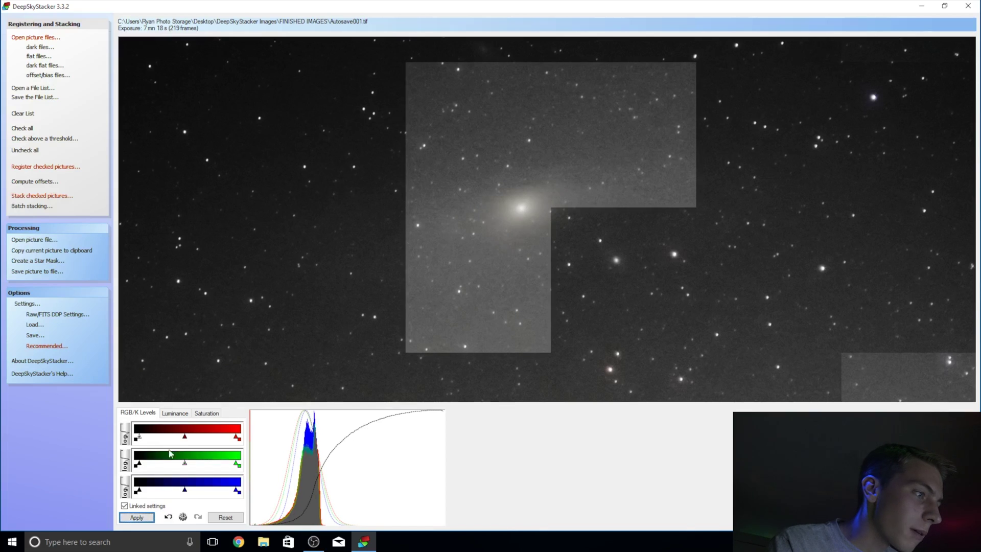
{"action": "left_click_drag", "start_coordinate": [185, 437], "coordinate": [182, 438]}
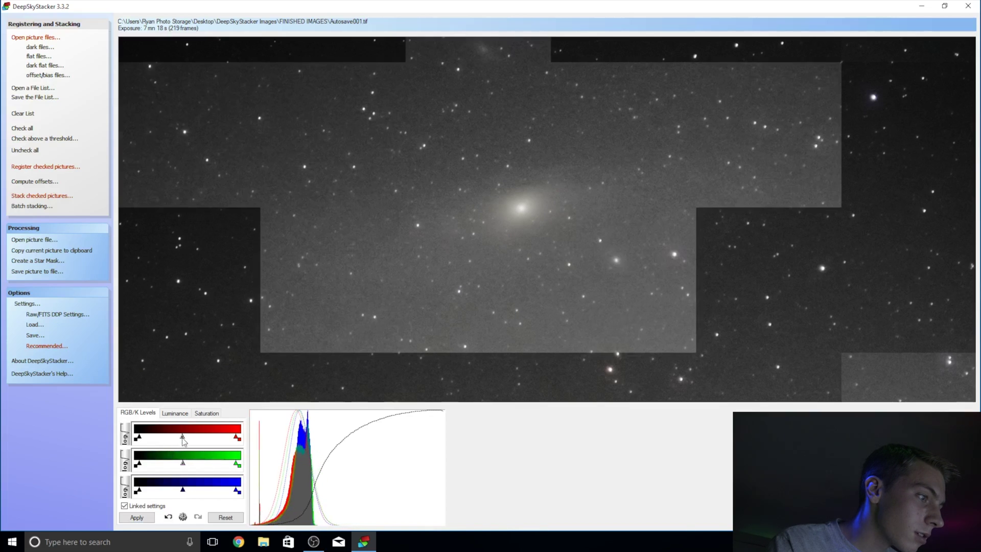
{"action": "left_click", "coordinate": [145, 519]}
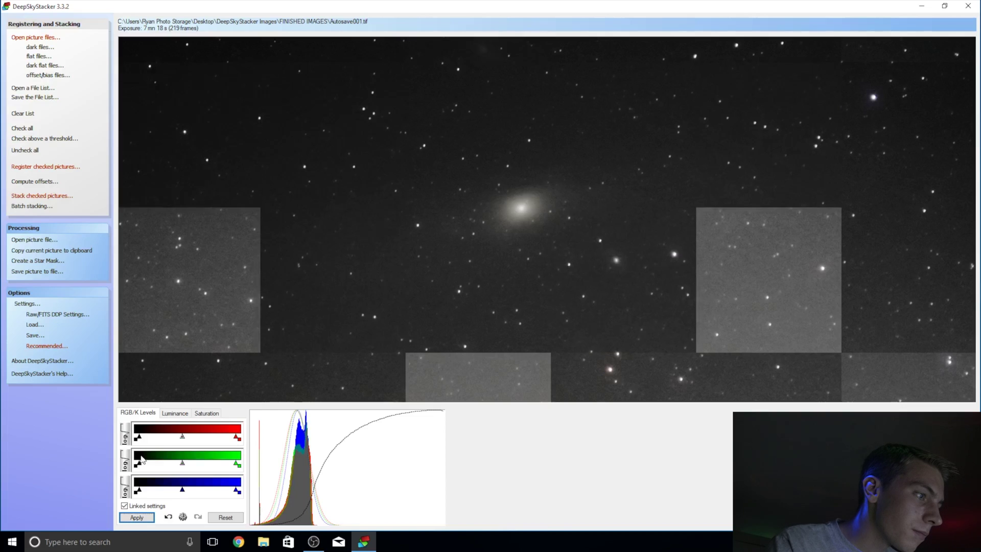
{"action": "left_click", "coordinate": [140, 438]}
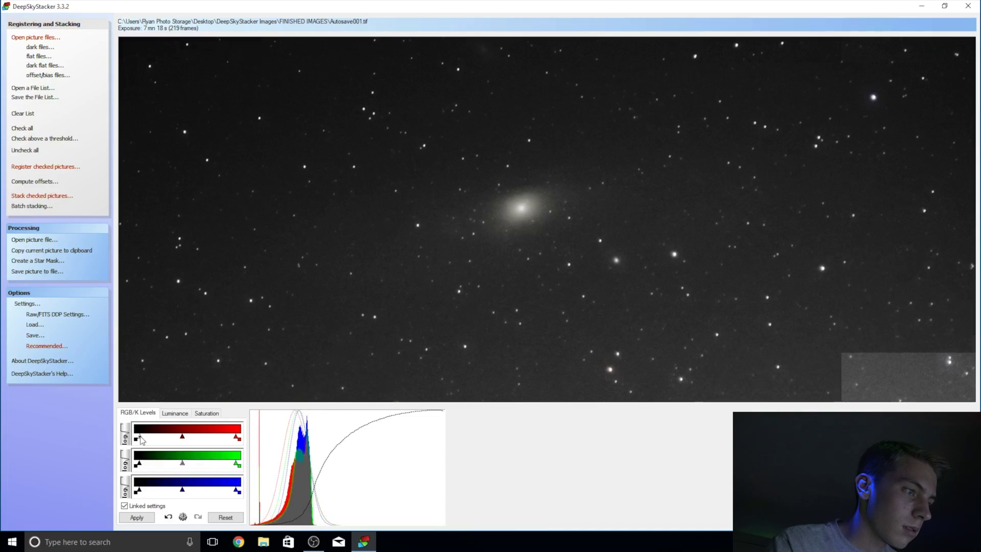
{"action": "left_click_drag", "start_coordinate": [183, 441], "coordinate": [184, 441]}
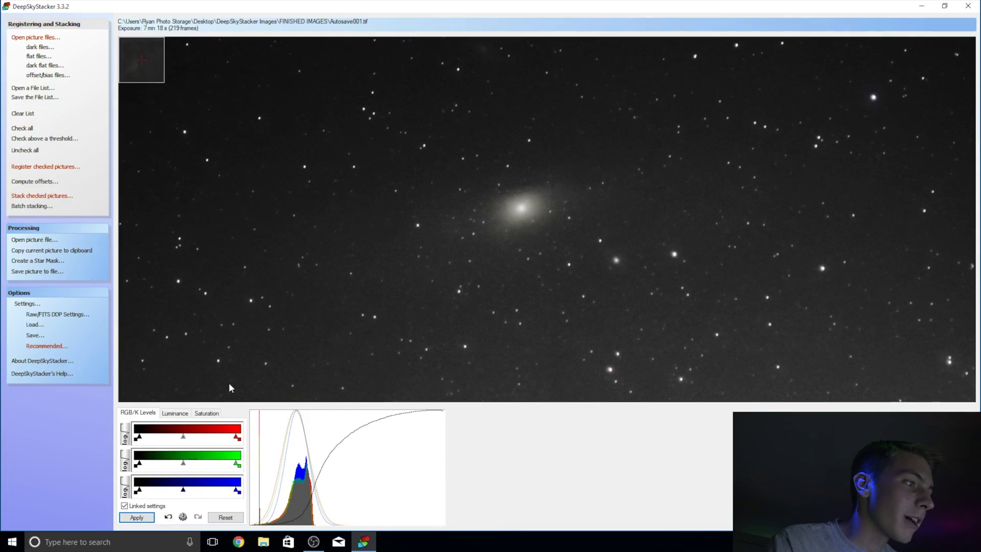
- Adjust the luminance darkness amount, testing 36.8 and 91.2 before settling on 78.9, and apply it to the picture
{"action": "left_click", "coordinate": [174, 414]}
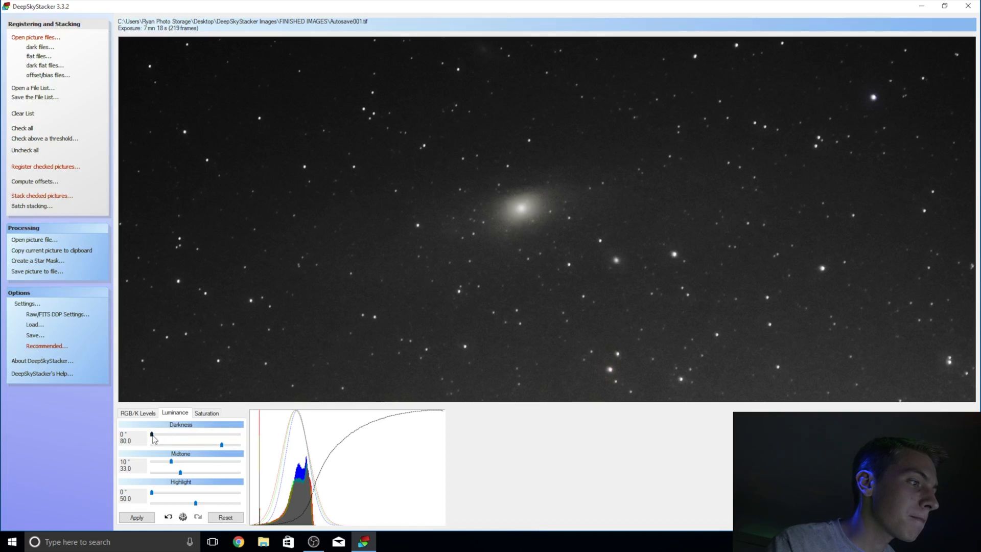
{"action": "left_click_drag", "start_coordinate": [221, 445], "coordinate": [185, 453]}
{"action": "left_click", "coordinate": [137, 518]}
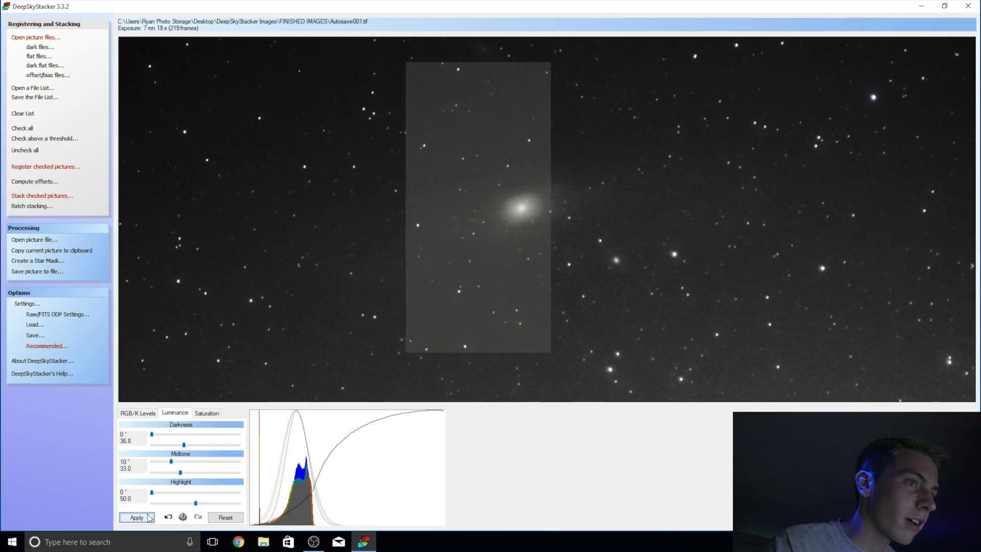
{"action": "left_click_drag", "start_coordinate": [184, 445], "coordinate": [231, 445]}
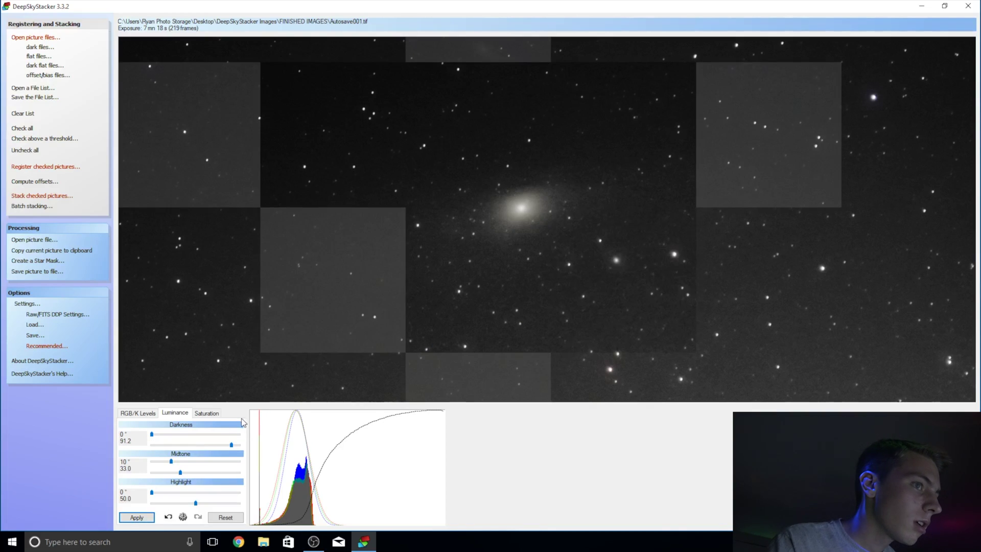
{"action": "left_click", "coordinate": [221, 444]}
{"action": "left_click", "coordinate": [221, 445]}
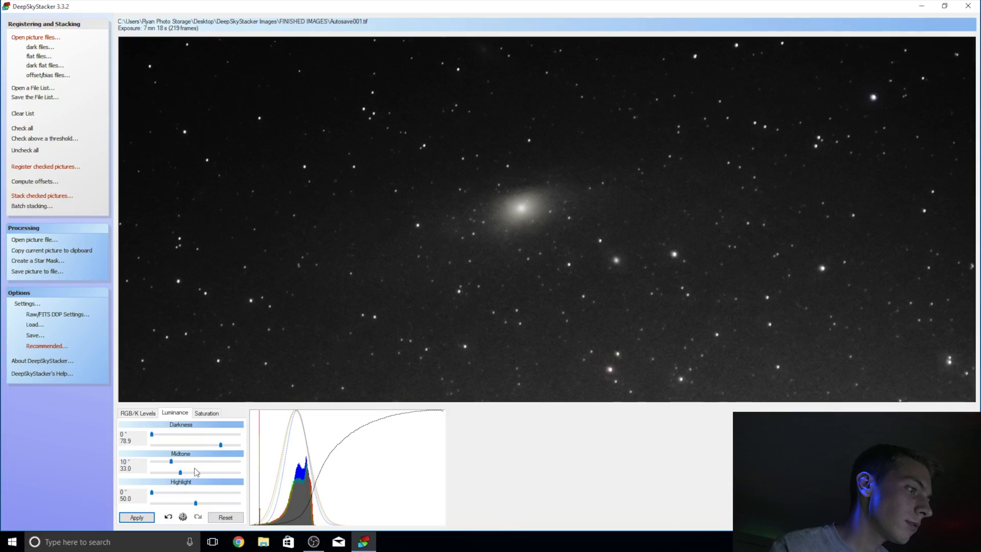
- Try luminance midtone amounts of 43.9, 27.5 and 38.0, applying each to compare the sky background
{"action": "left_click_drag", "start_coordinate": [180, 473], "coordinate": [190, 473]}
{"action": "left_click", "coordinate": [136, 517]}
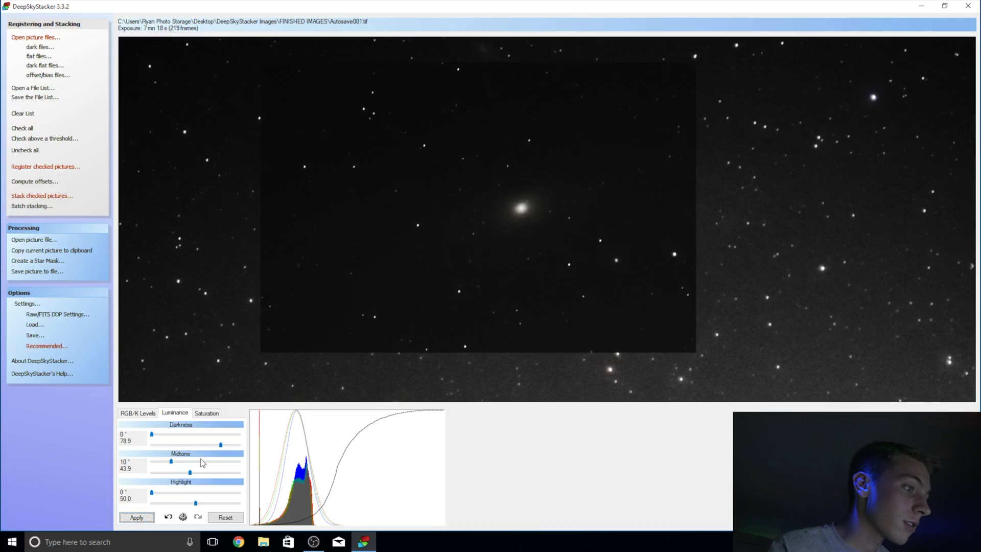
{"action": "left_click_drag", "start_coordinate": [190, 473], "coordinate": [174, 473]}
{"action": "left_click", "coordinate": [147, 518]}
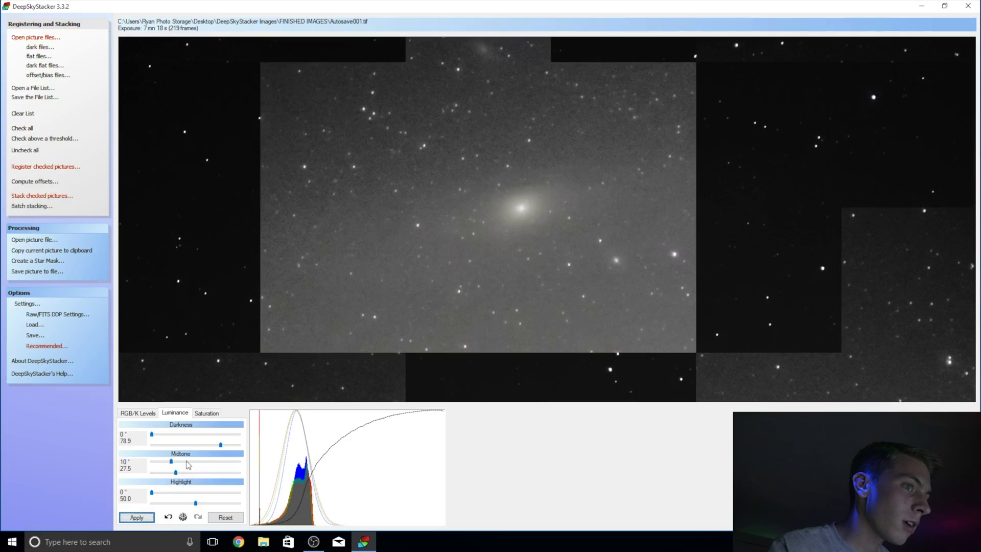
{"action": "left_click", "coordinate": [174, 473]}
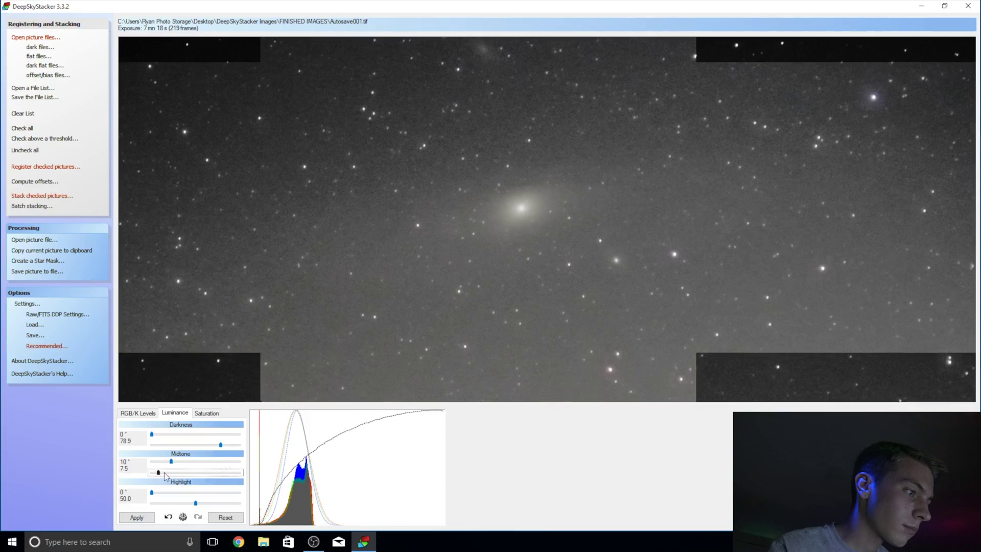
{"action": "left_click_drag", "start_coordinate": [184, 475], "coordinate": [186, 475]}
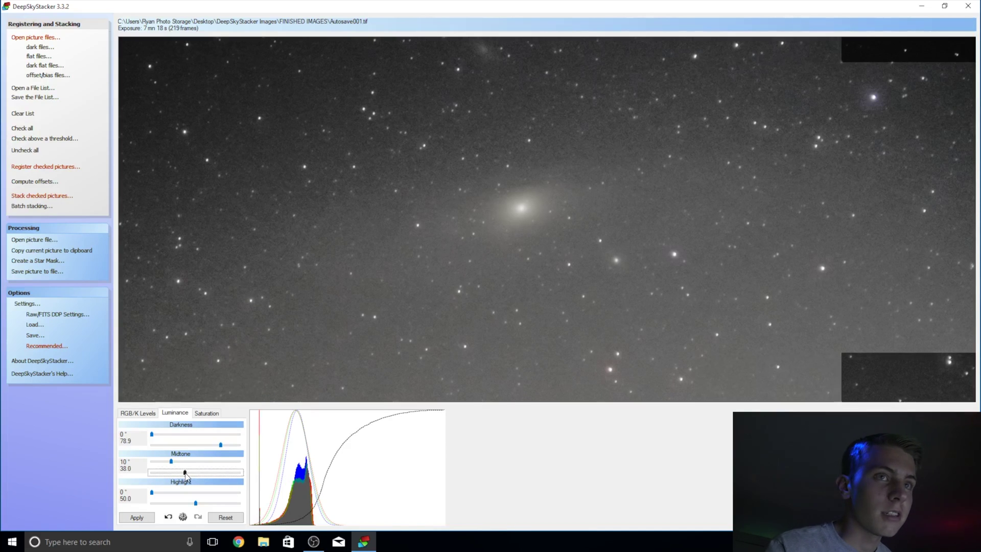
{"action": "left_click", "coordinate": [138, 518]}
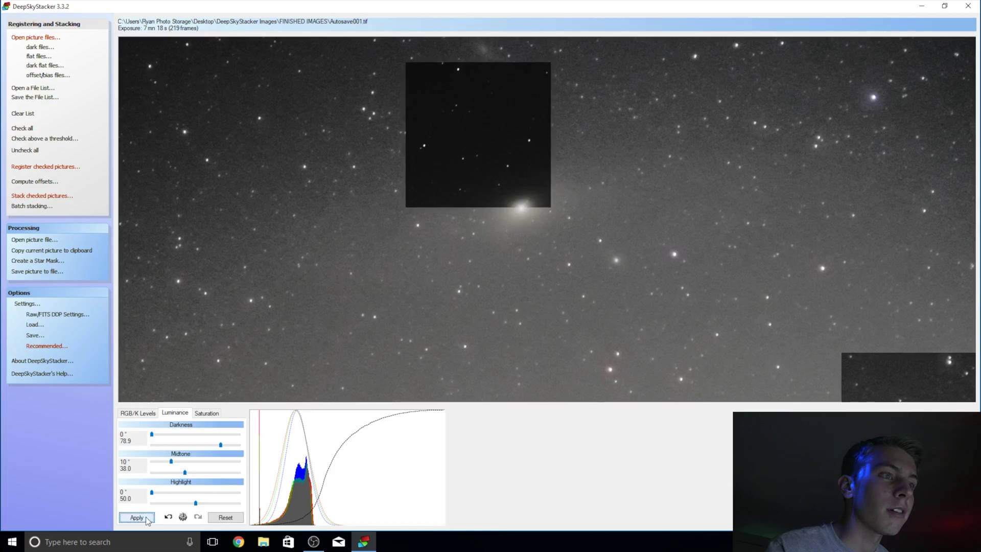
- Lower the luminance midtone amount to 34.5 and finally to 32.2, applying each value
{"action": "left_click_drag", "start_coordinate": [184, 472], "coordinate": [181, 472]}
{"action": "left_click", "coordinate": [141, 517]}
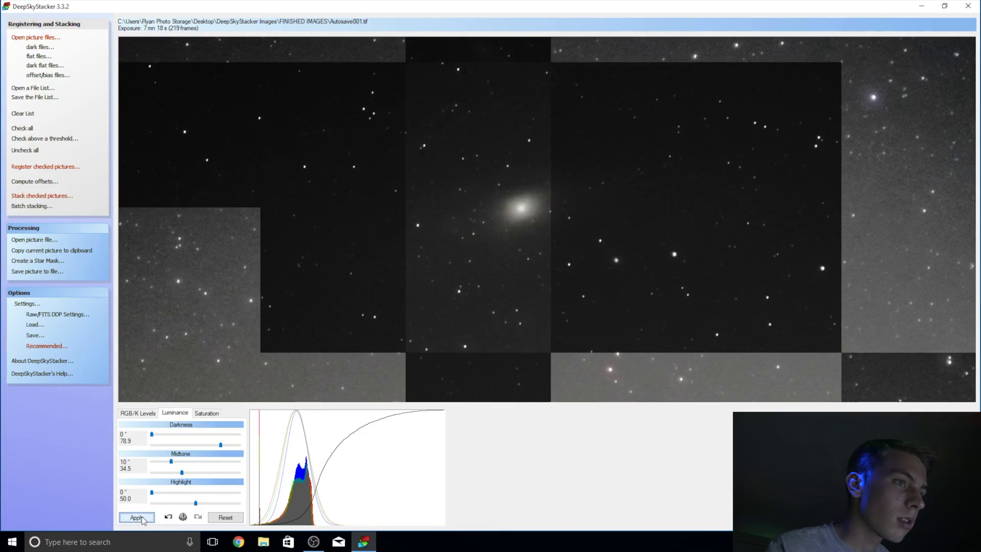
{"action": "left_click_drag", "start_coordinate": [182, 472], "coordinate": [180, 472]}
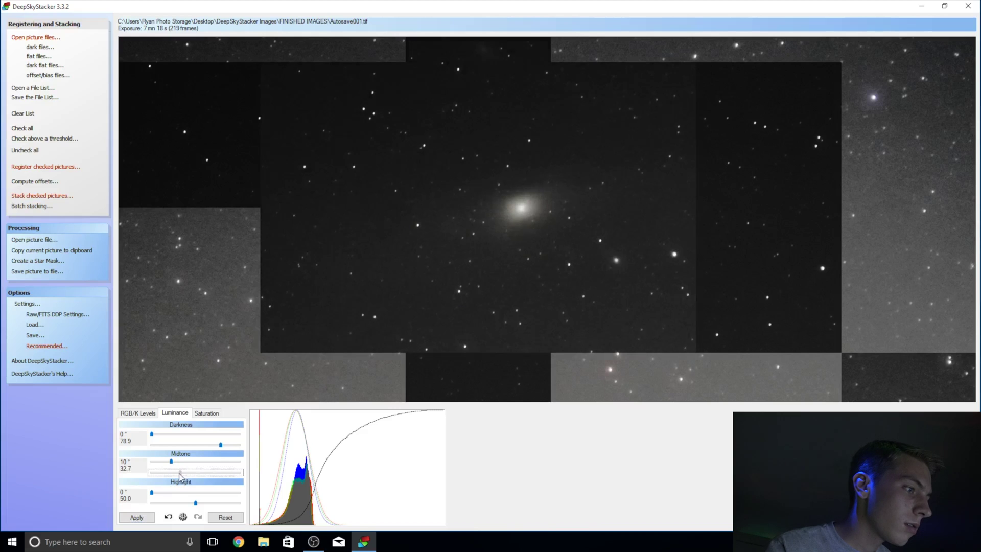
{"action": "left_click", "coordinate": [151, 518]}
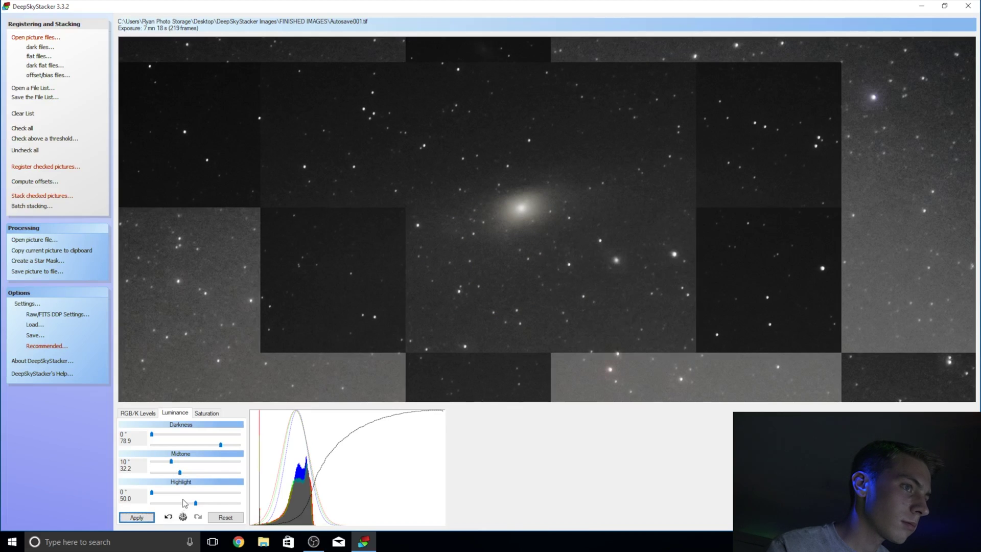
- Test luminance highlight amounts of 82.5, 62.5, 42.5 and 0, and settle on 60.0 for the galaxy core
{"action": "left_click_drag", "start_coordinate": [197, 503], "coordinate": [224, 505]}
{"action": "left_click", "coordinate": [145, 519]}
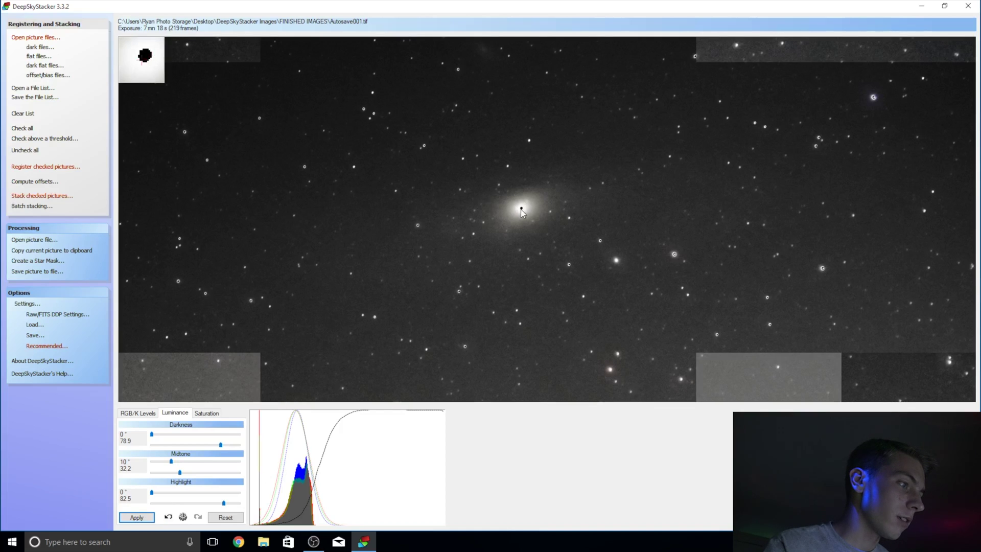
{"action": "left_click_drag", "start_coordinate": [224, 507], "coordinate": [206, 507]}
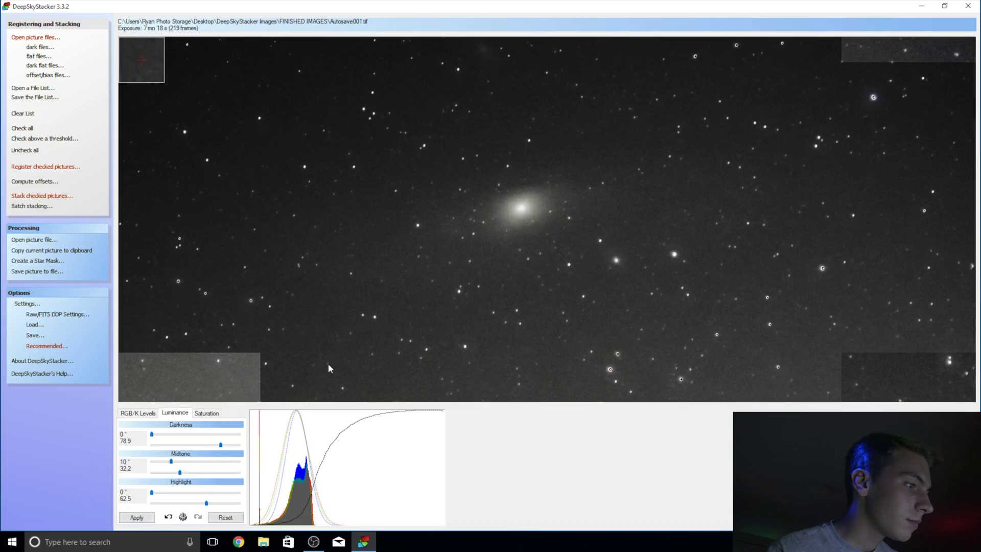
{"action": "left_click", "coordinate": [174, 504]}
{"action": "left_click", "coordinate": [152, 520]}
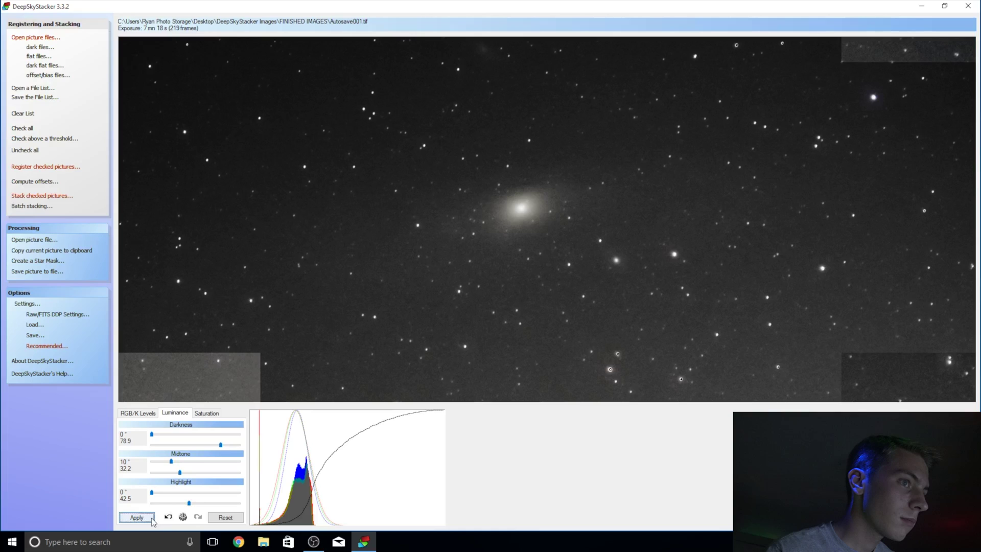
{"action": "left_click_drag", "start_coordinate": [190, 503], "coordinate": [151, 503]}
{"action": "left_click", "coordinate": [138, 517]}
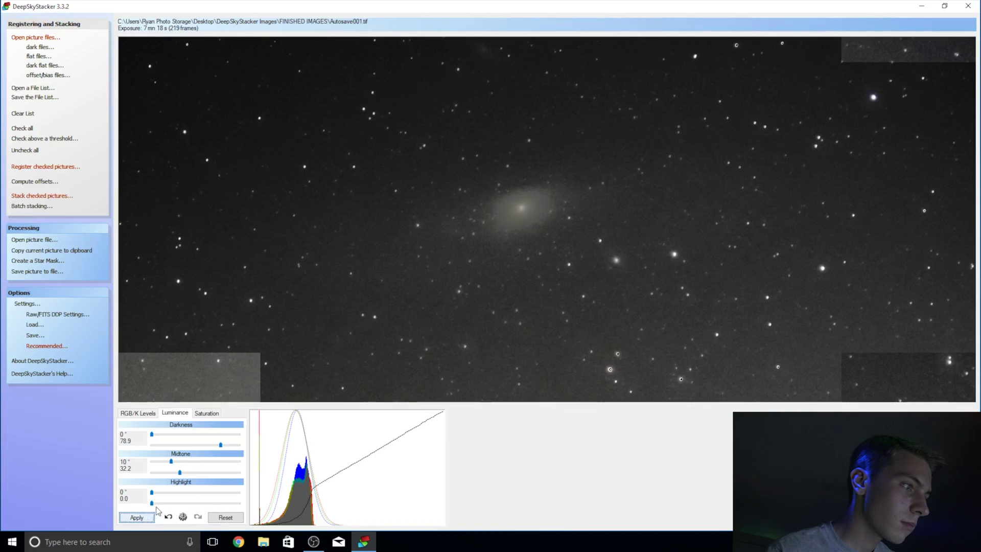
{"action": "left_click", "coordinate": [200, 503]}
{"action": "left_click", "coordinate": [148, 518]}
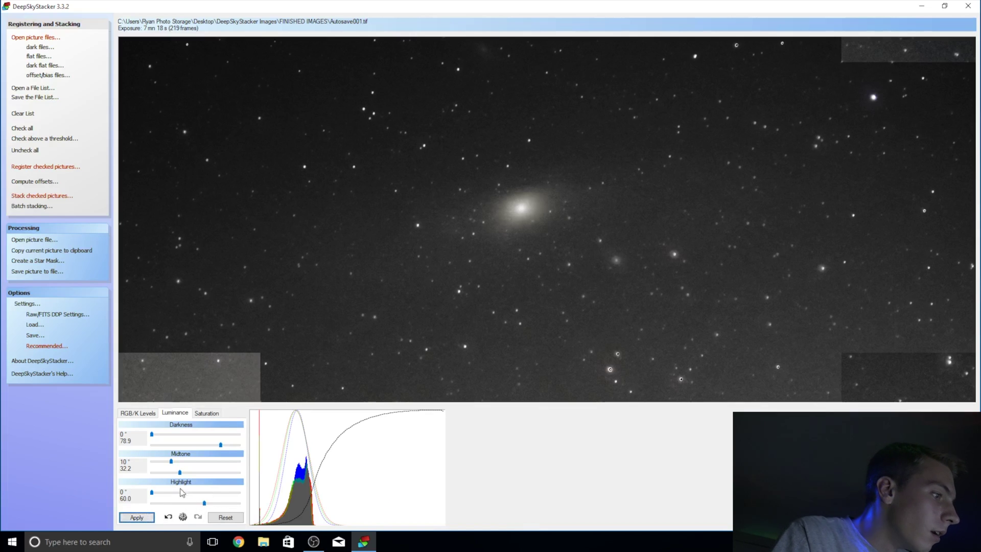
- Test luminance midtone angles of 24° and 0°, and settle on 8°, applying each to the picture
{"action": "left_click_drag", "start_coordinate": [171, 461], "coordinate": [199, 462]}
{"action": "left_click", "coordinate": [144, 517]}
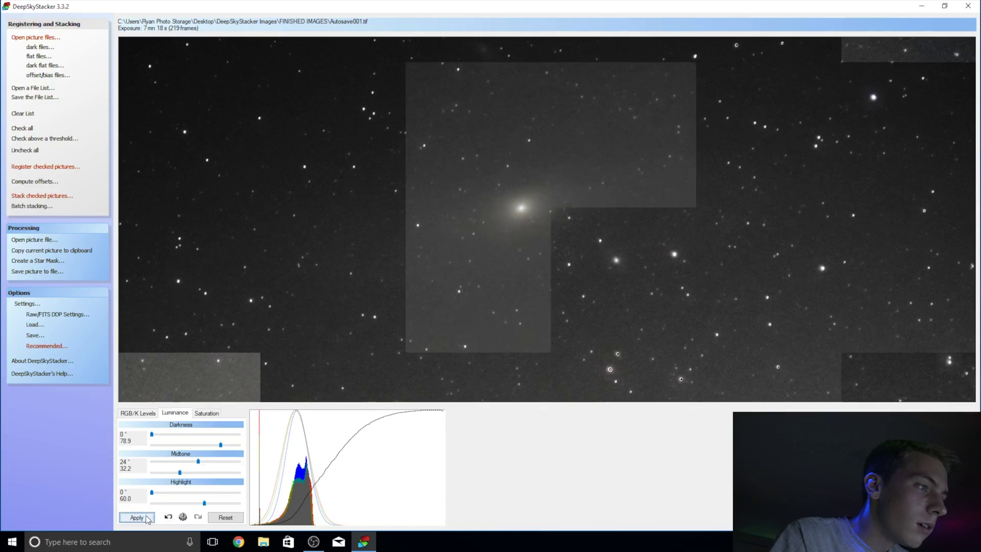
{"action": "left_click_drag", "start_coordinate": [199, 462], "coordinate": [152, 462]}
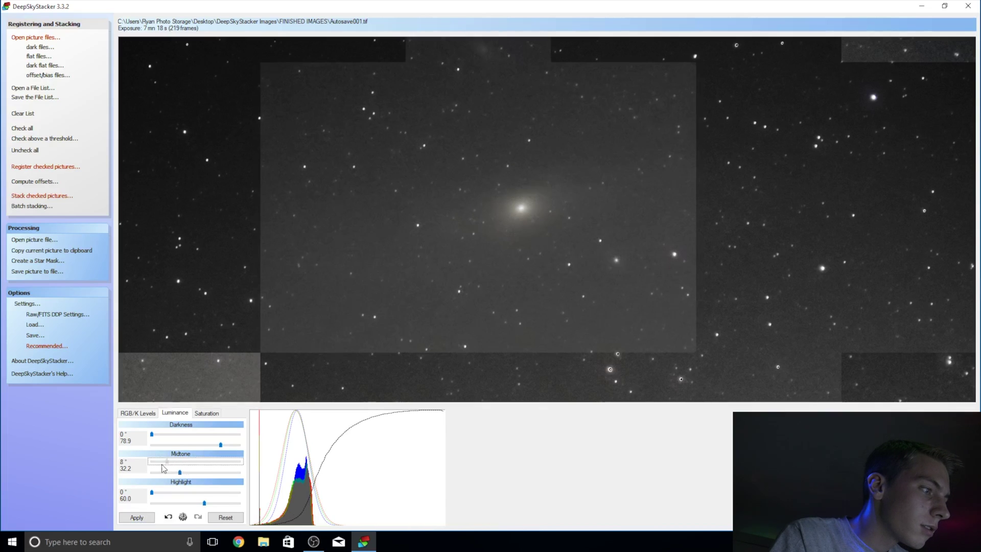
{"action": "left_click", "coordinate": [145, 519]}
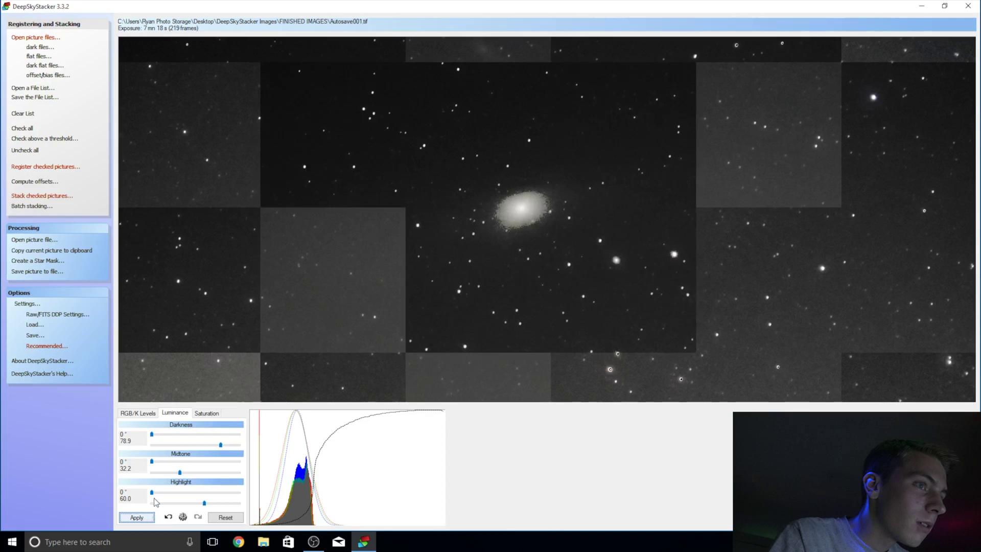
{"action": "left_click_drag", "start_coordinate": [152, 462], "coordinate": [166, 462]}
{"action": "left_click", "coordinate": [145, 517]}
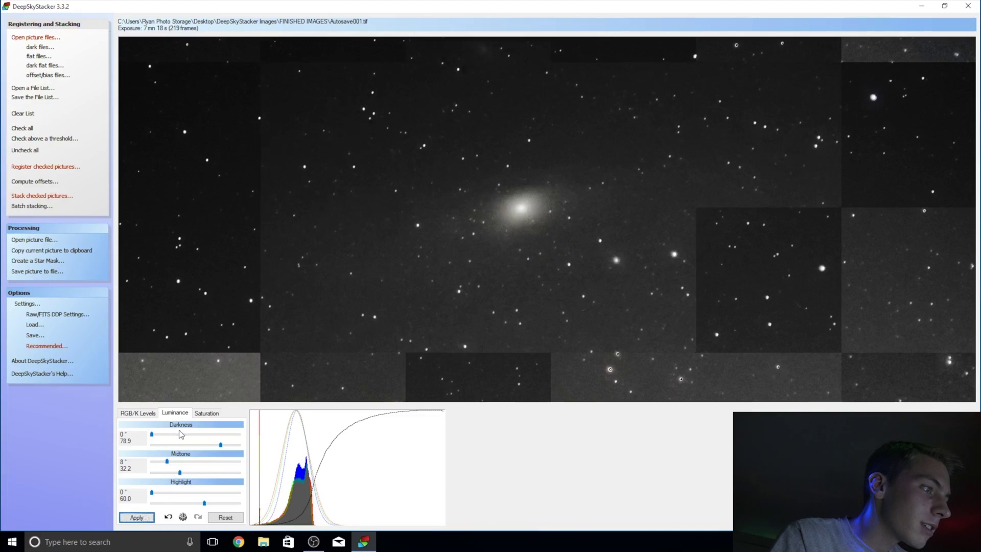
- Test saturation shifts of 40 %, -20 % and -40 % on the picture, and return the shift to 0 %
{"action": "left_click", "coordinate": [204, 414]}
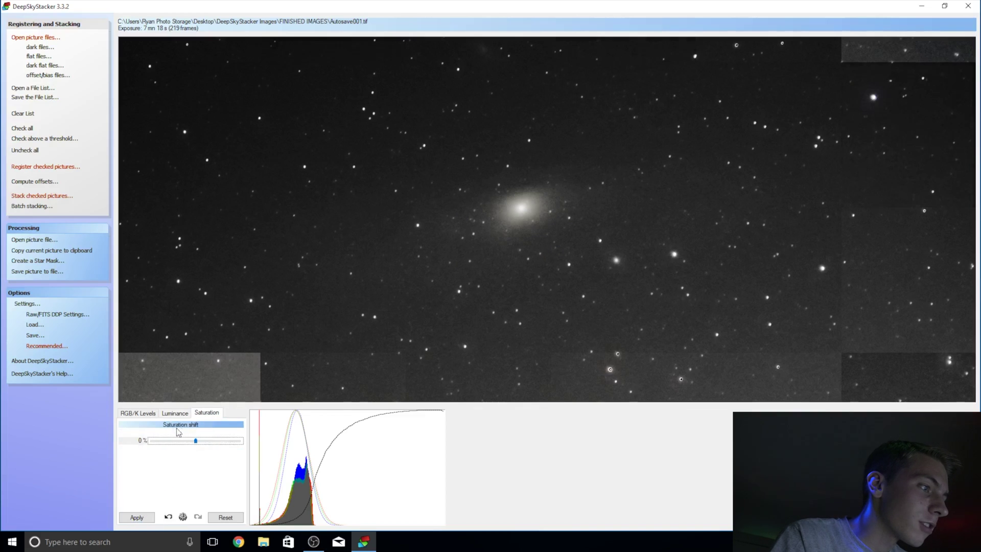
{"action": "left_click", "coordinate": [146, 518]}
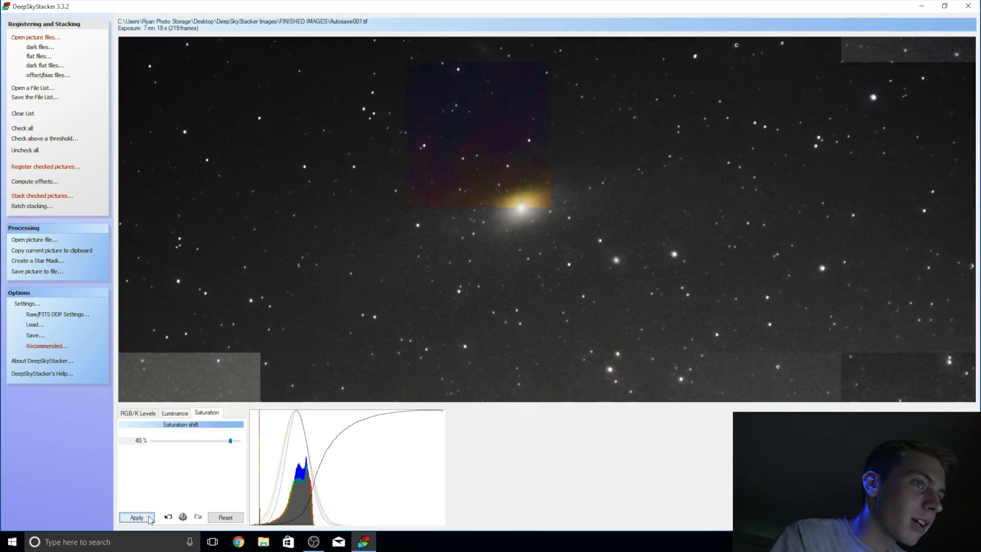
{"action": "left_click", "coordinate": [194, 441]}
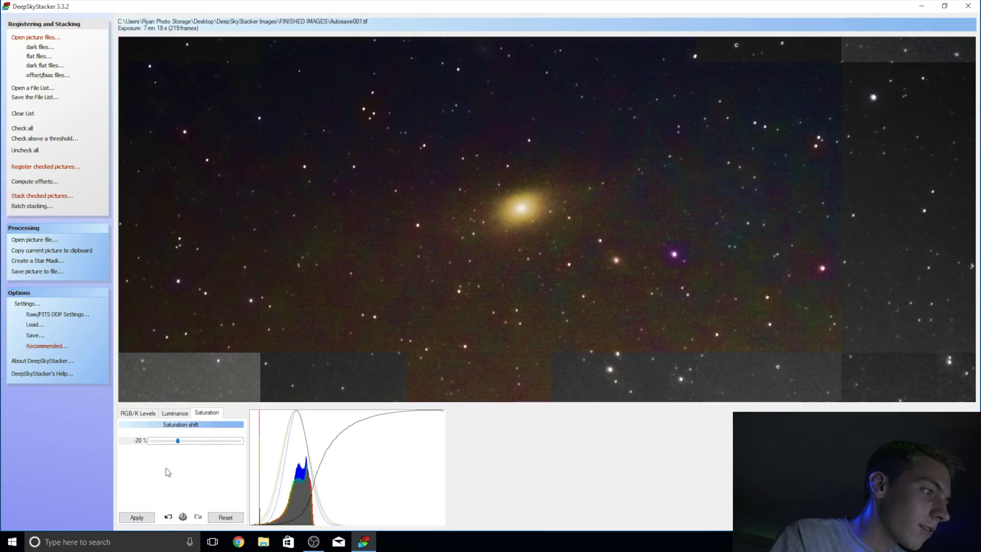
{"action": "left_click", "coordinate": [139, 517]}
{"action": "left_click", "coordinate": [164, 441]}
{"action": "left_click", "coordinate": [136, 518]}
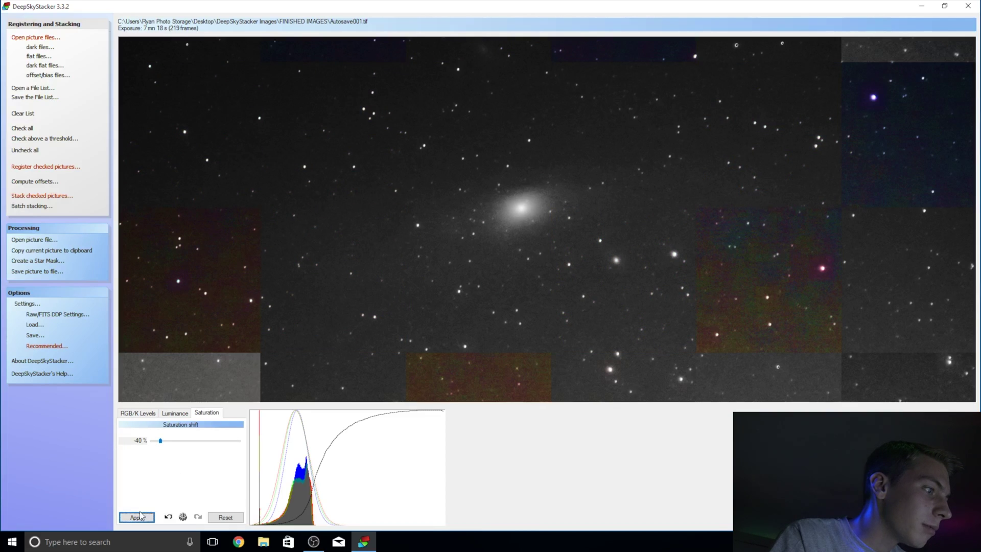
{"action": "left_click_drag", "start_coordinate": [160, 443], "coordinate": [197, 442]}
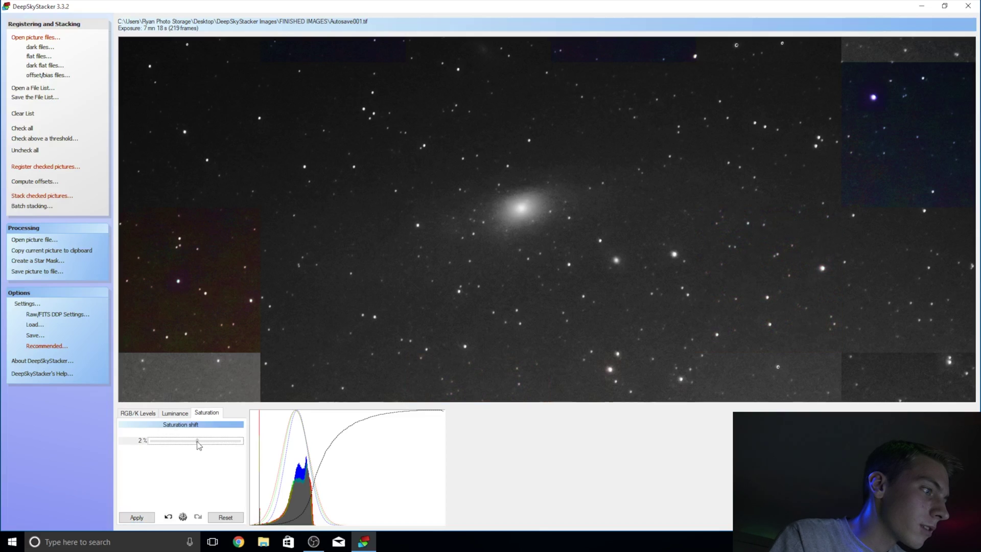
{"action": "left_click", "coordinate": [141, 518]}
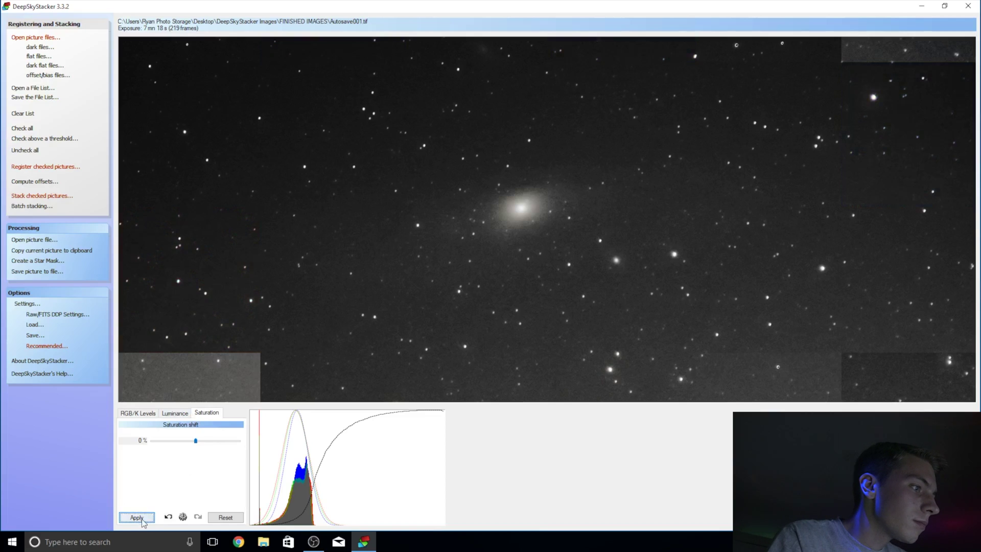
- Fine-tune the dark point of the linked RGB levels, lowering it slightly and raising it in small increments, applying each adjustment to the picture
{"action": "left_click", "coordinate": [180, 414]}
{"action": "left_click", "coordinate": [149, 415]}
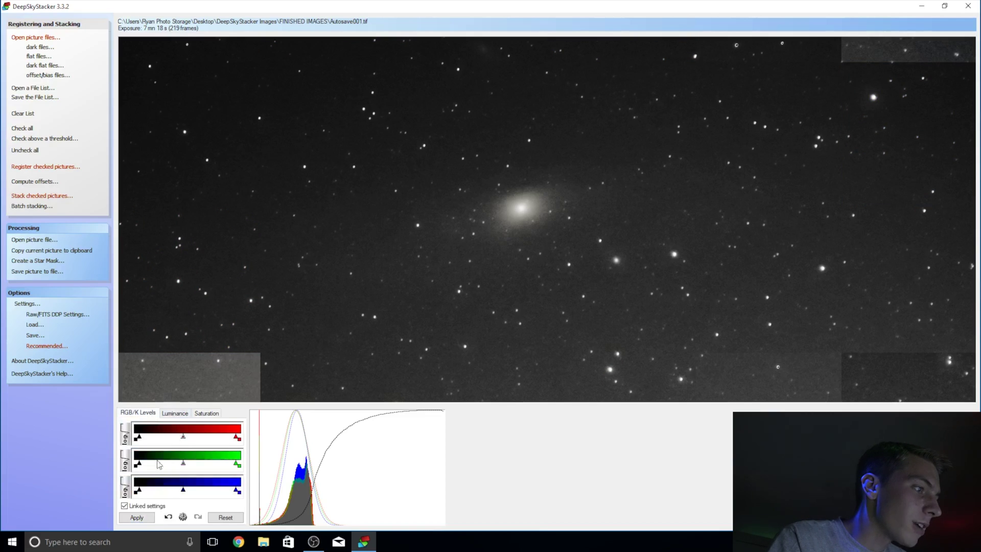
{"action": "left_click_drag", "start_coordinate": [144, 438], "coordinate": [136, 436]}
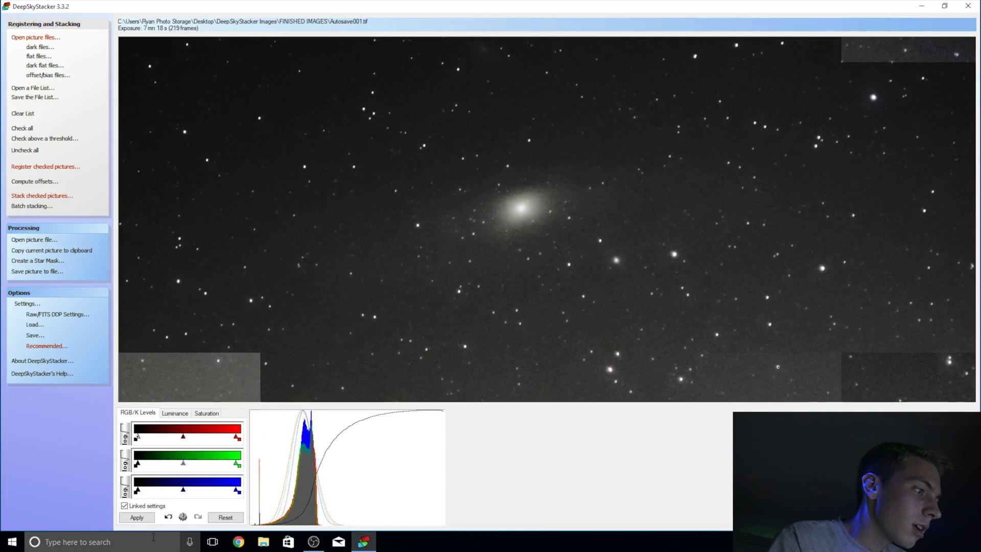
{"action": "left_click", "coordinate": [138, 517]}
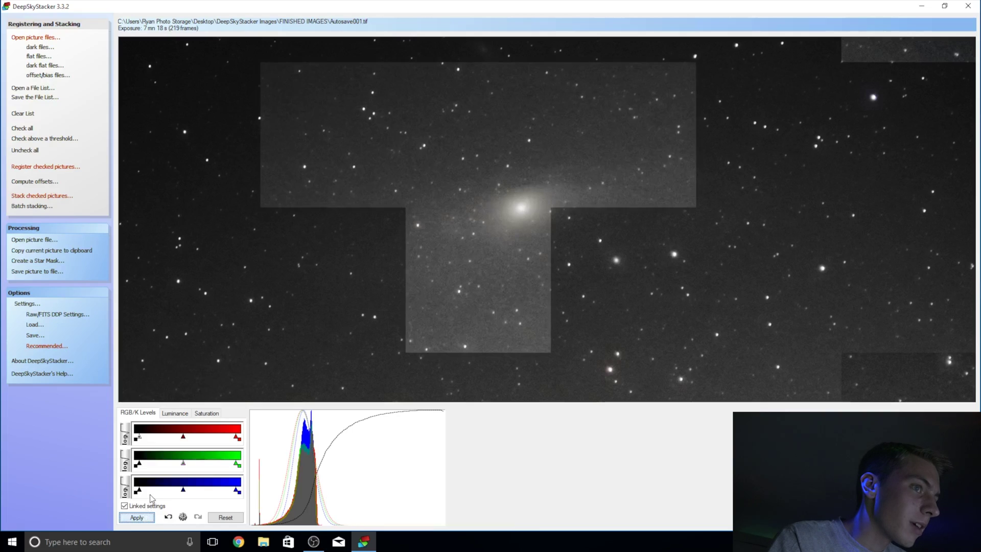
{"action": "left_click_drag", "start_coordinate": [140, 438], "coordinate": [143, 440]}
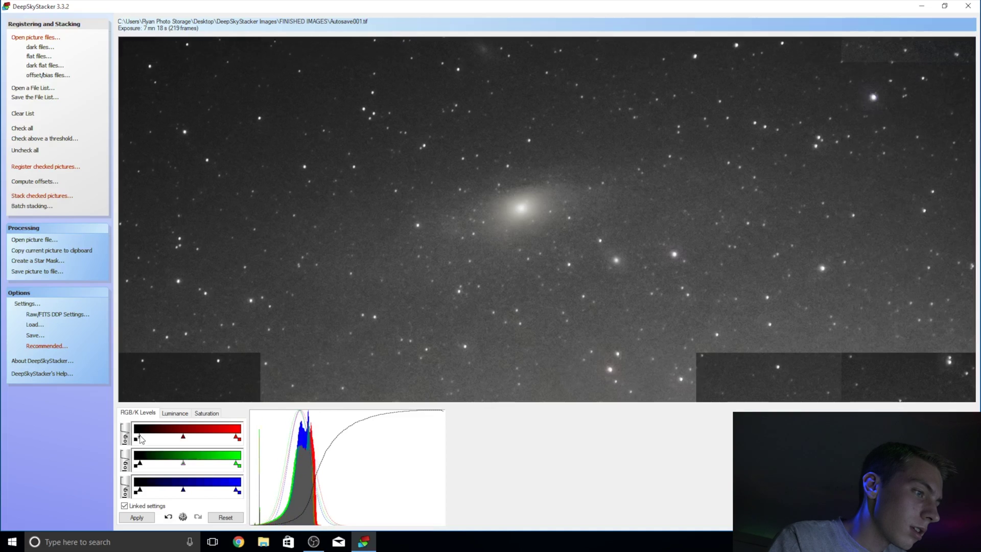
{"action": "left_click", "coordinate": [137, 517]}
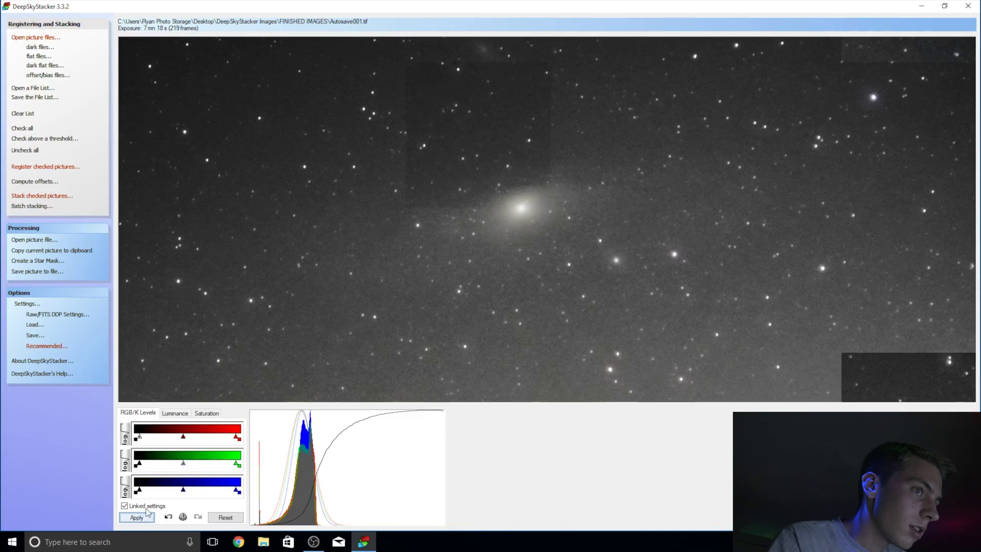
{"action": "left_click", "coordinate": [142, 439]}
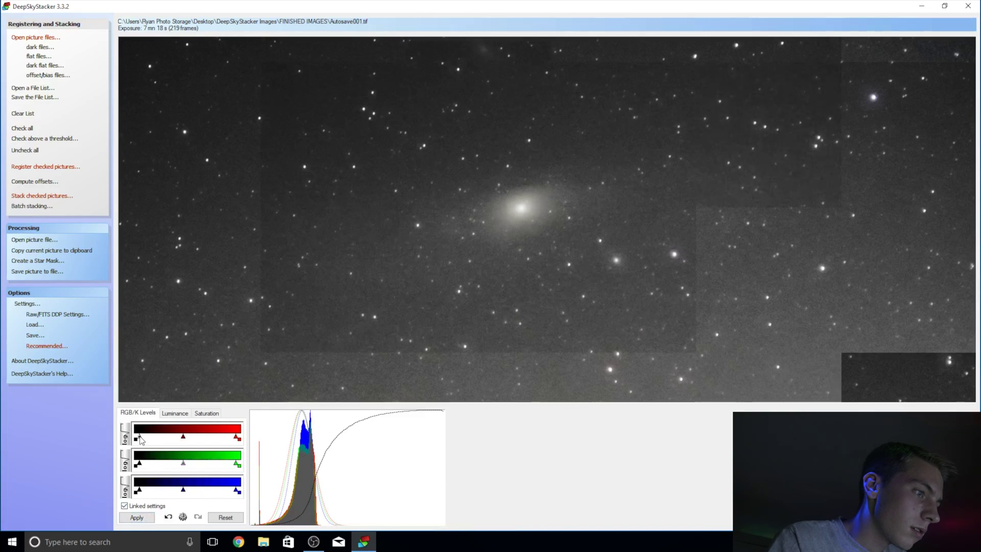
{"action": "left_click_drag", "start_coordinate": [143, 440], "coordinate": [142, 440]}
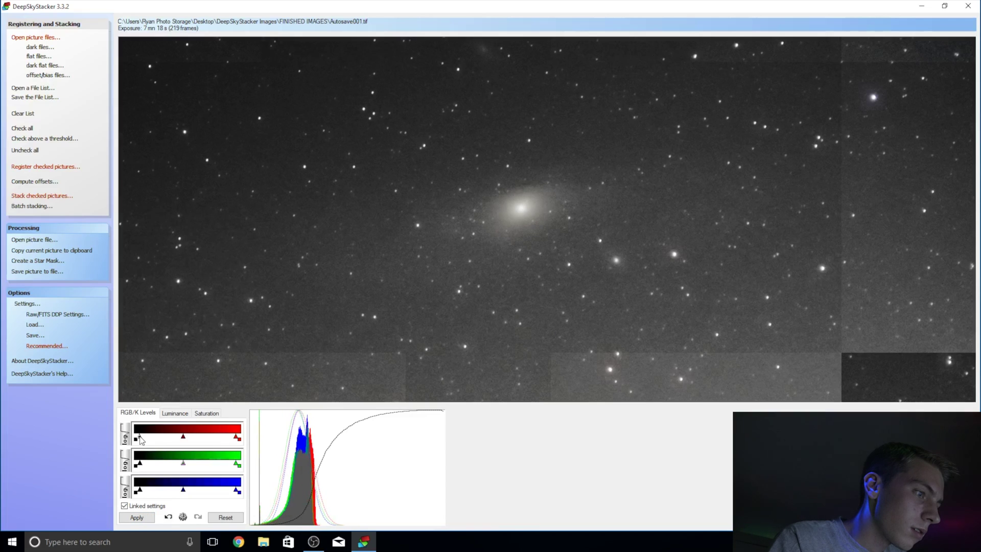
{"action": "left_click", "coordinate": [137, 517]}
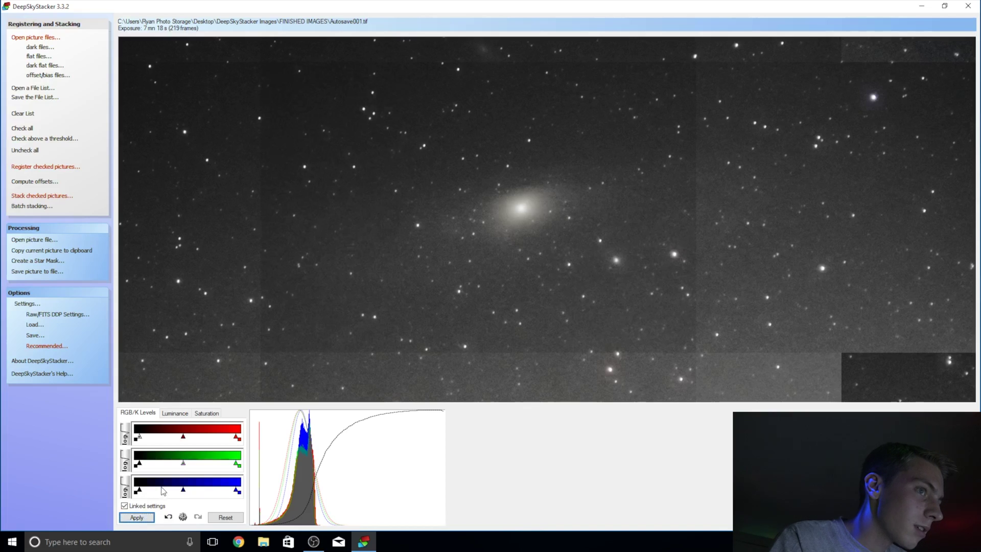
{"action": "left_click_drag", "start_coordinate": [142, 440], "coordinate": [142, 440]}
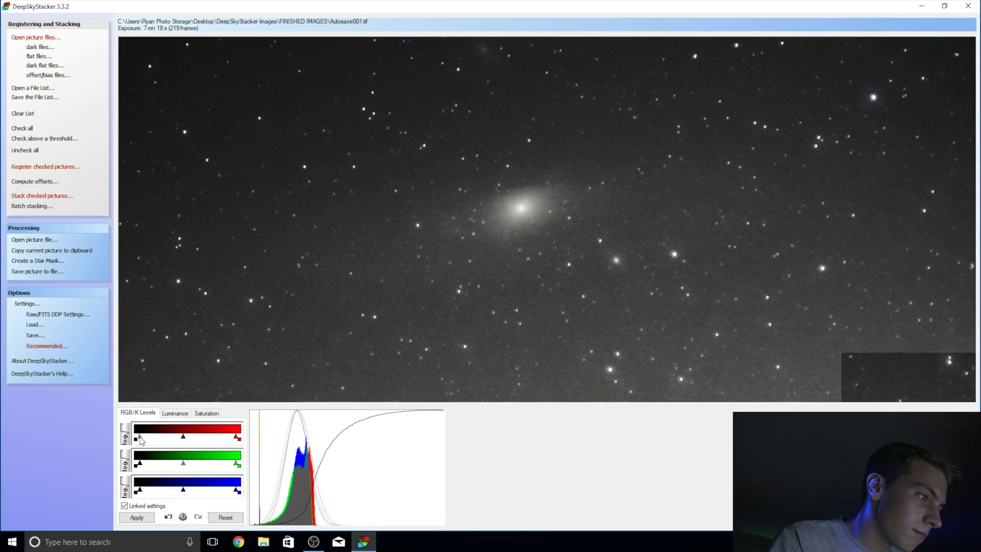
{"action": "left_click", "coordinate": [143, 518]}
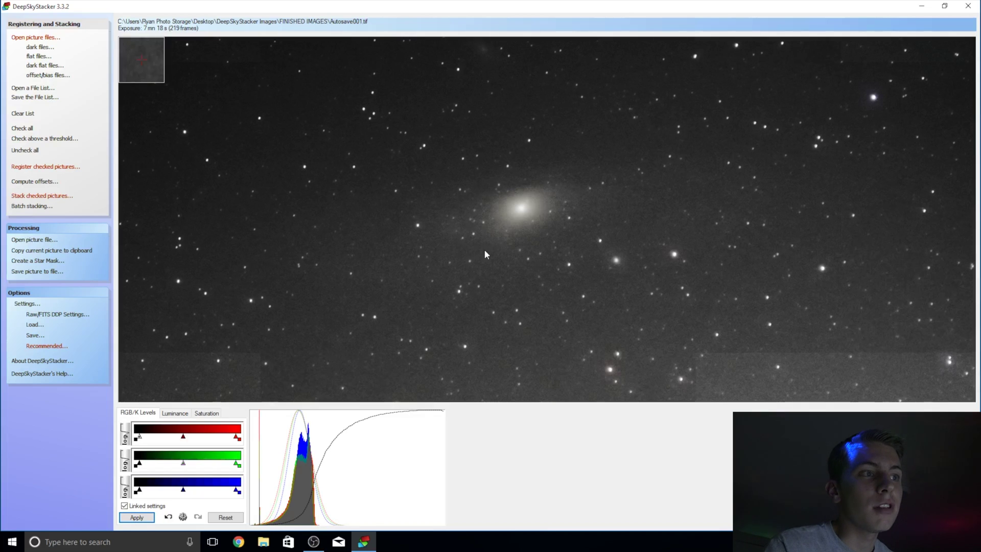
- Examine the galaxy, the surrounding stars and the sky background of the adjusted picture at several magnifications
{"action": "scroll", "coordinate": [475, 220], "scroll_direction": "up", "scroll_amount": 1}
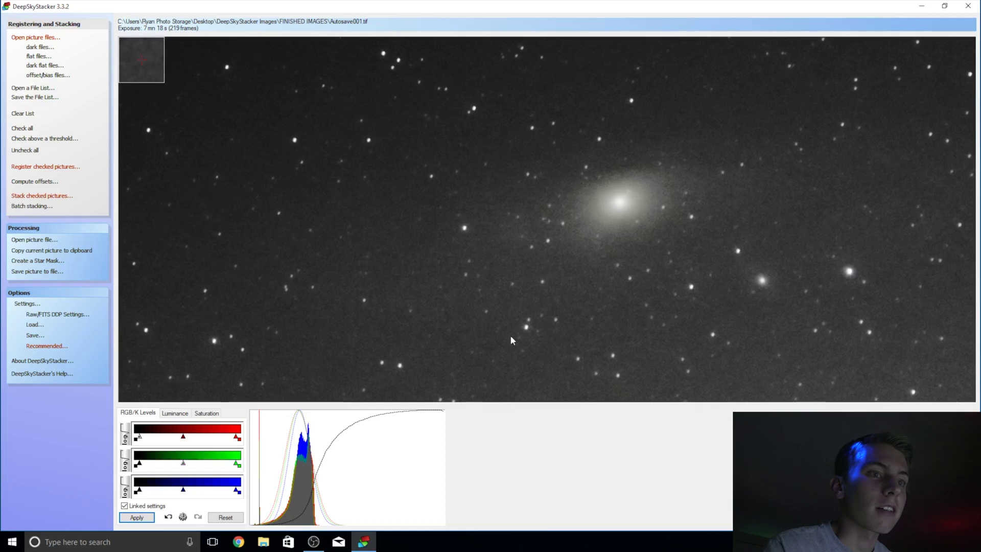
{"action": "scroll", "coordinate": [507, 240], "scroll_direction": "up", "scroll_amount": 2}
{"action": "scroll", "coordinate": [507, 240], "scroll_direction": "down", "scroll_amount": 3}
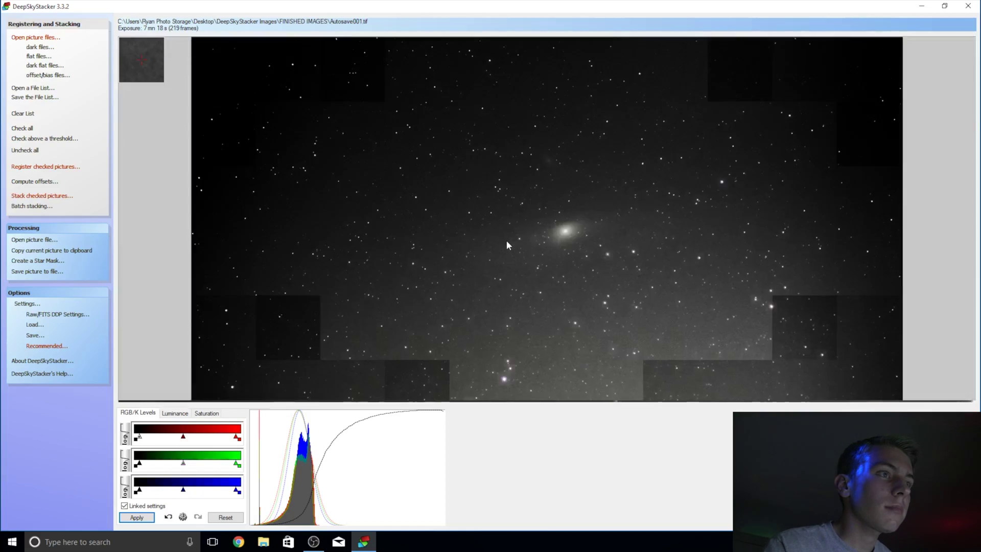
{"action": "scroll", "coordinate": [548, 161], "scroll_direction": "up", "scroll_amount": 3}
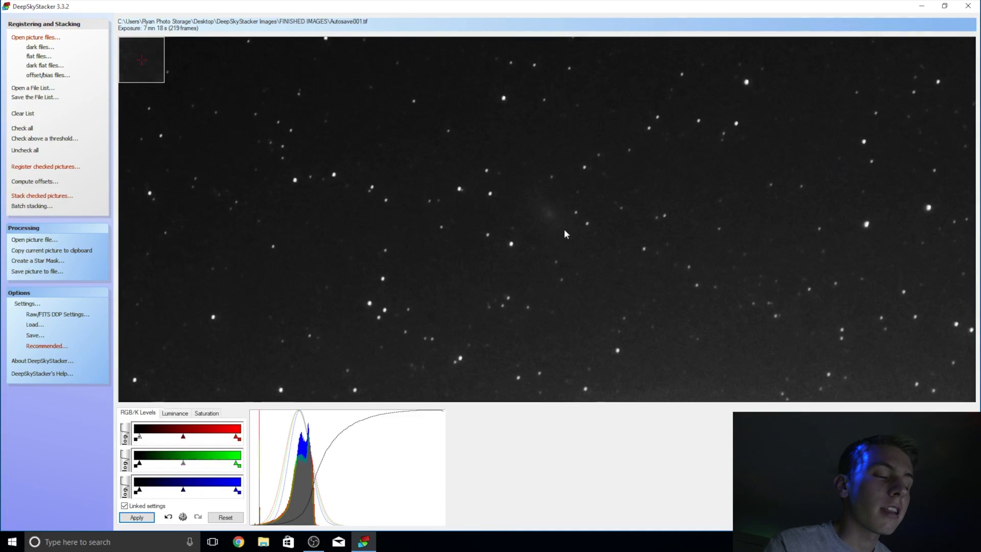
{"action": "scroll", "coordinate": [558, 260], "scroll_direction": "down", "scroll_amount": 3}
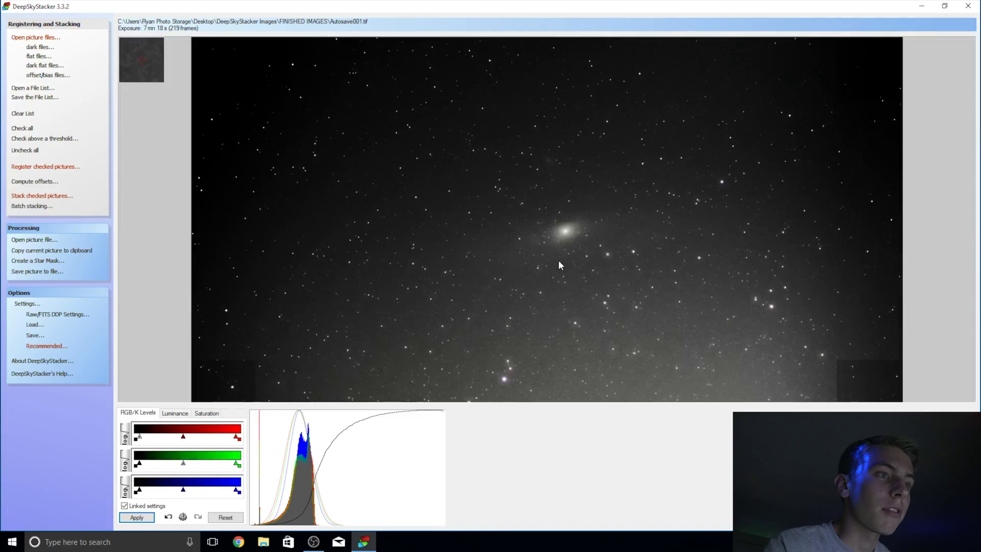
{"action": "scroll", "coordinate": [563, 247], "scroll_direction": "up", "scroll_amount": 1}
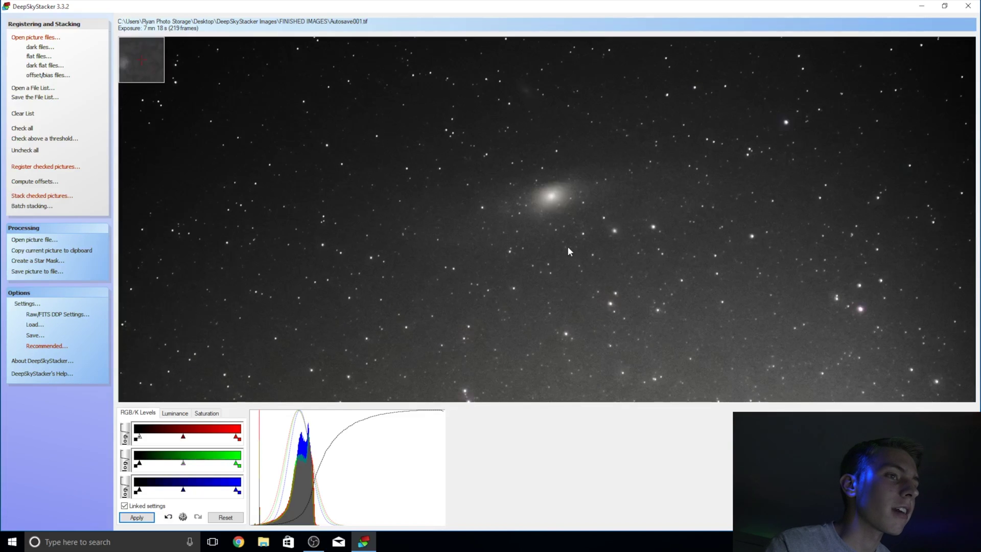
{"action": "scroll", "coordinate": [621, 229], "scroll_direction": "down", "scroll_amount": 1}
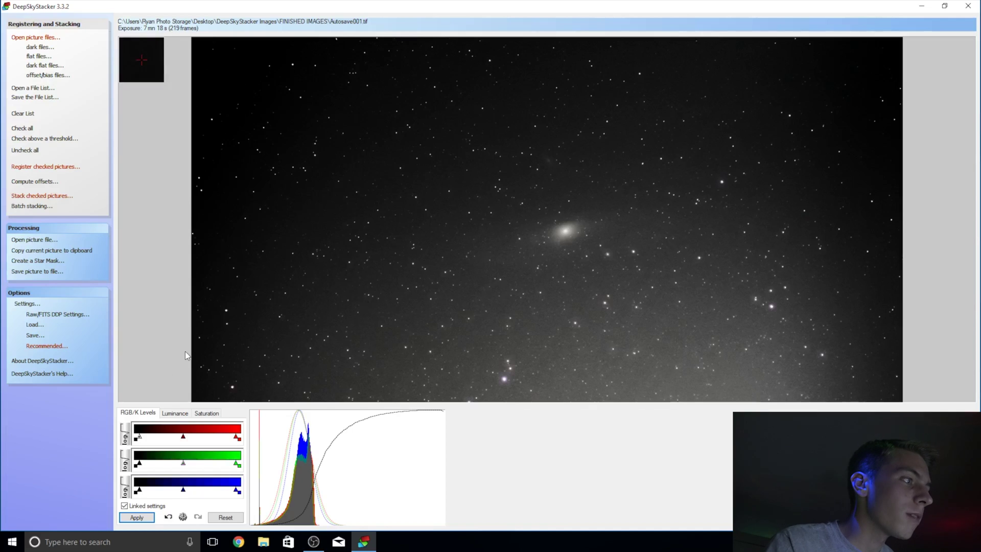
- Save the picture with its adjustments applied as a 16 bit/ch TIFF named NEW 16Bit 2 in the FINISHED IMAGES folder
{"action": "left_click", "coordinate": [36, 272]}
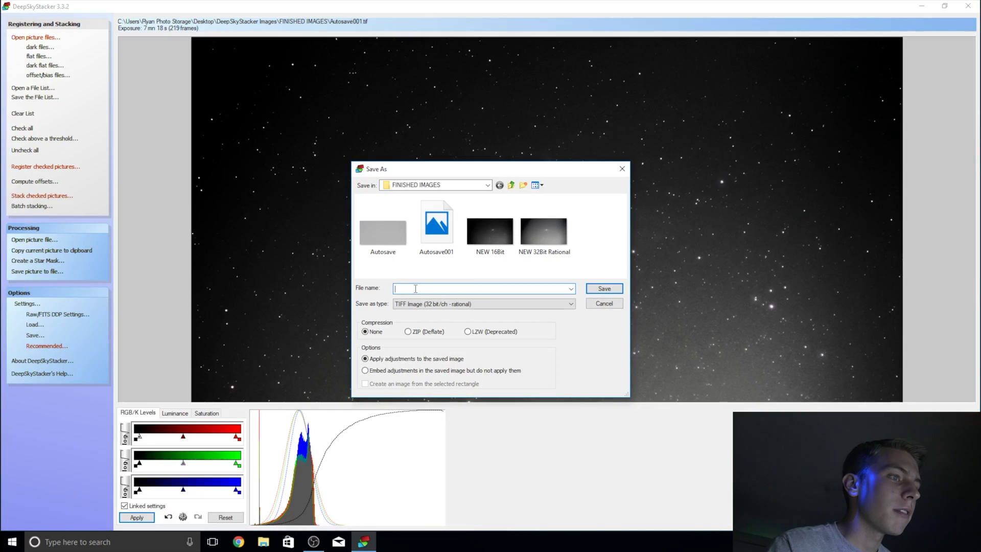
{"action": "left_click", "coordinate": [453, 305]}
{"action": "left_click", "coordinate": [452, 305]}
{"action": "left_click", "coordinate": [453, 305]}
{"action": "left_click", "coordinate": [452, 313]}
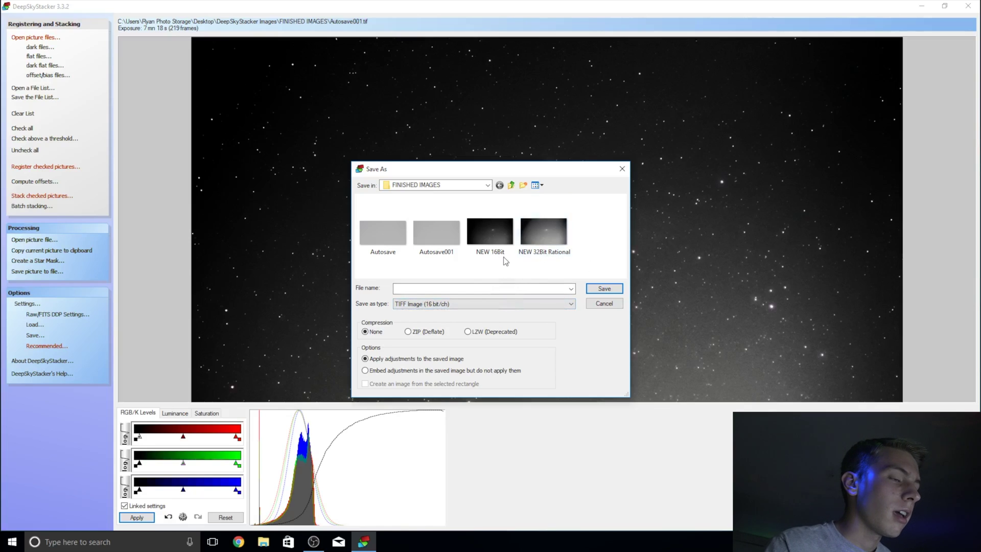
{"action": "left_click", "coordinate": [454, 288]}
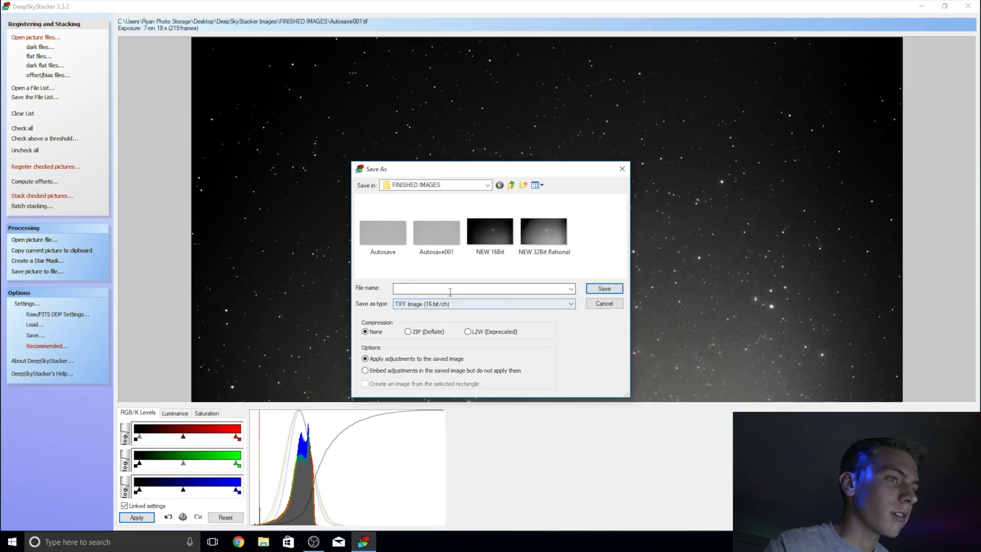
{"action": "type", "text": "NEW"}
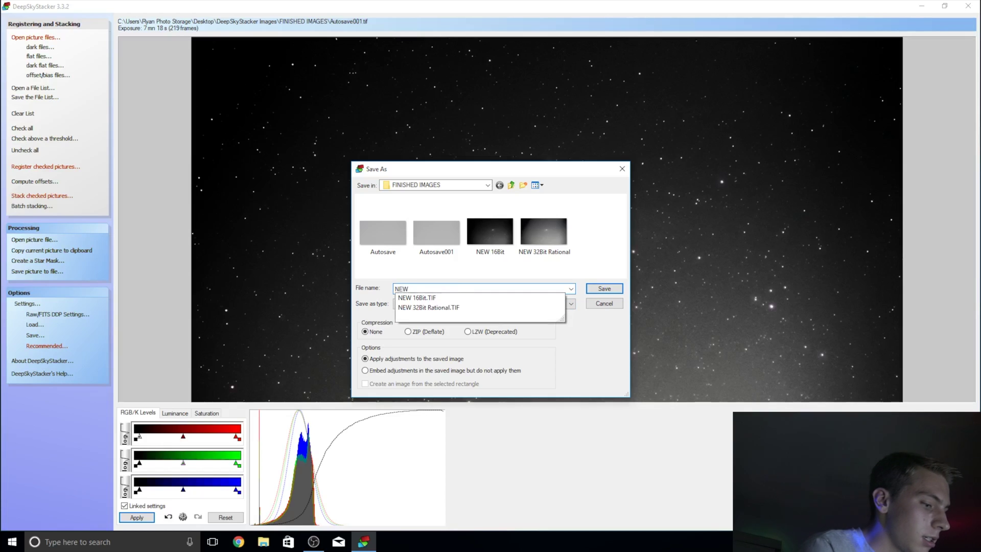
{"action": "type", "text": " 16"}
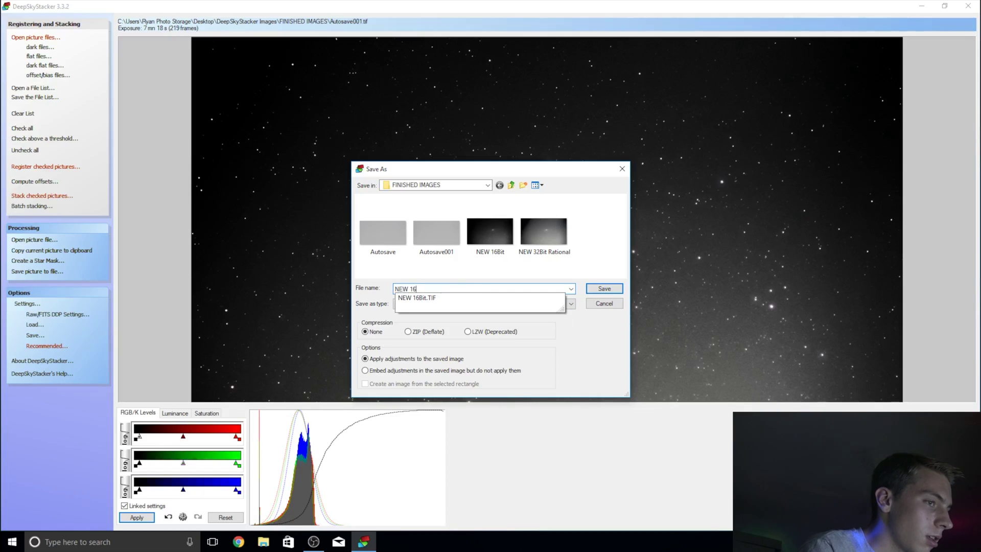
{"action": "type", "text": "Bit 2"}
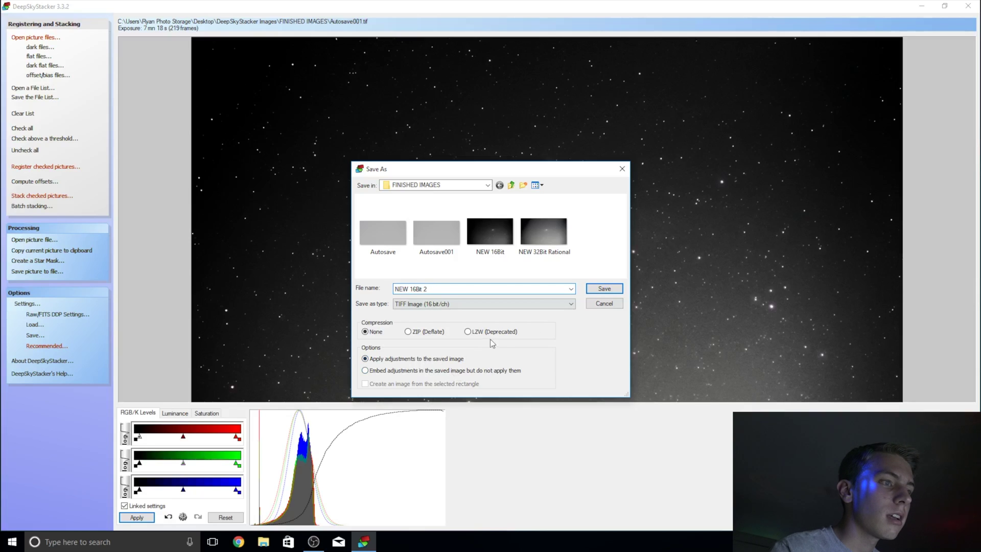
{"action": "left_click", "coordinate": [604, 289]}
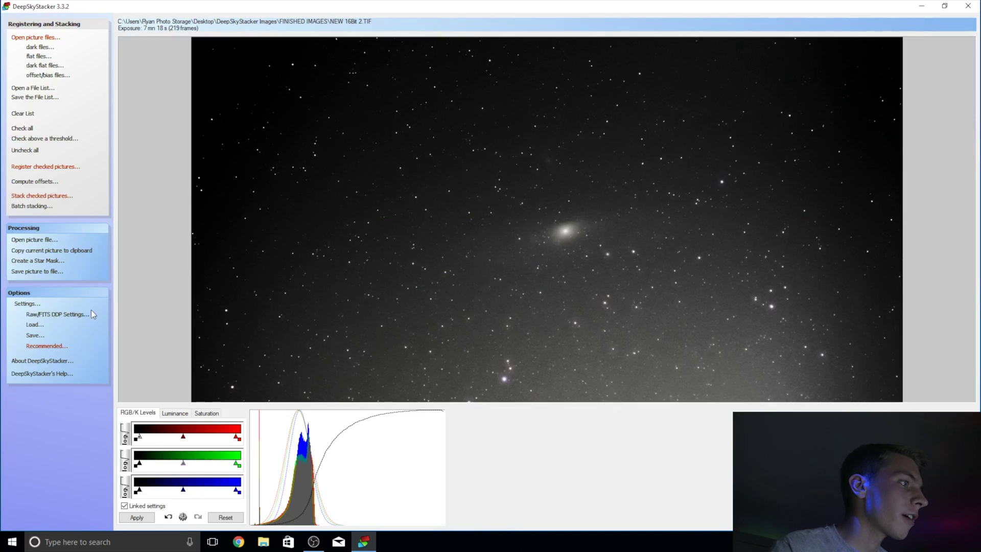
- Save another copy as a 32 bit/ch rational TIFF named NEW 32Bit Rational 2.TIF in the FINISHED IMAGES folder
{"action": "left_click", "coordinate": [40, 271]}
{"action": "left_click", "coordinate": [456, 305]}
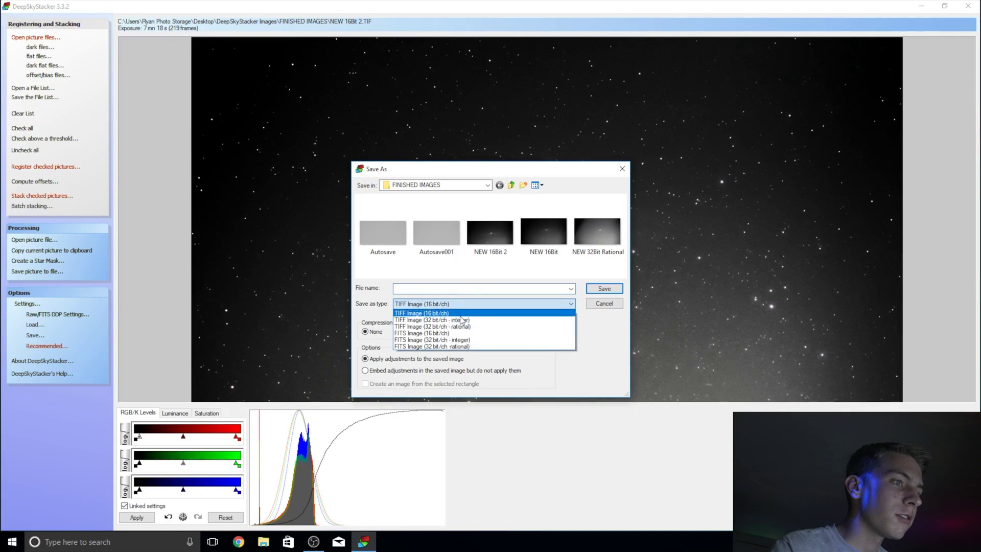
{"action": "left_click", "coordinate": [475, 328]}
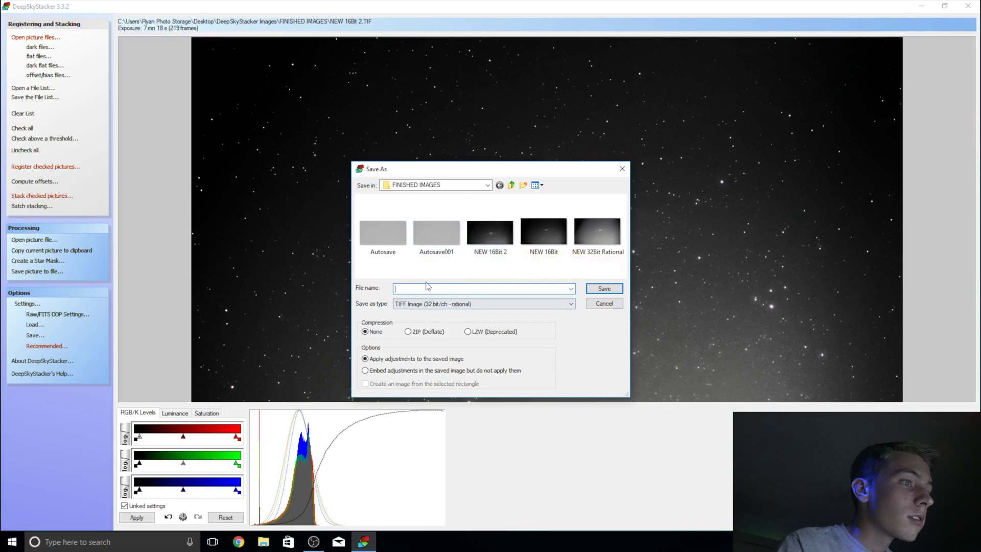
{"action": "type", "text": "NEW"}
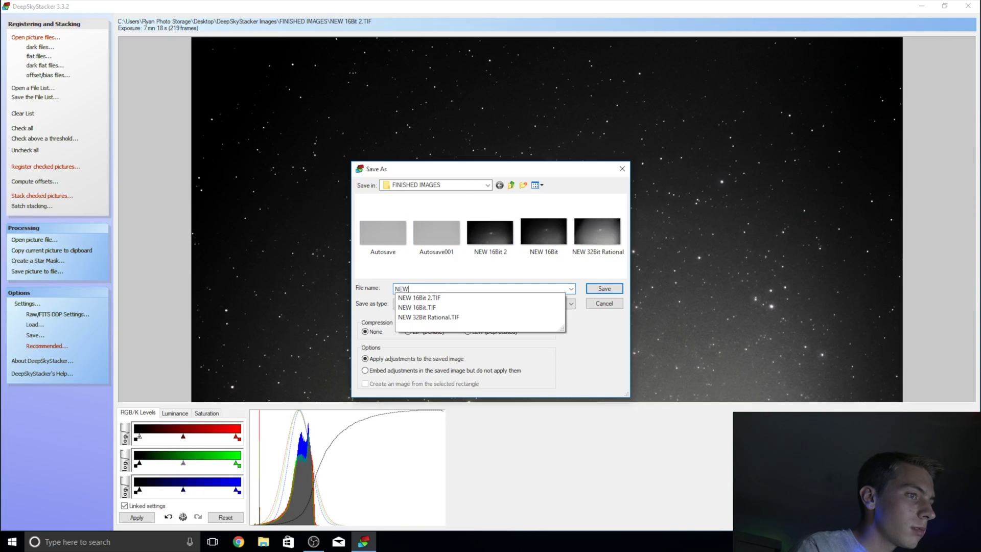
{"action": "key", "text": "Down"}
{"action": "key", "text": "Down"}
{"action": "key", "text": "Down"}
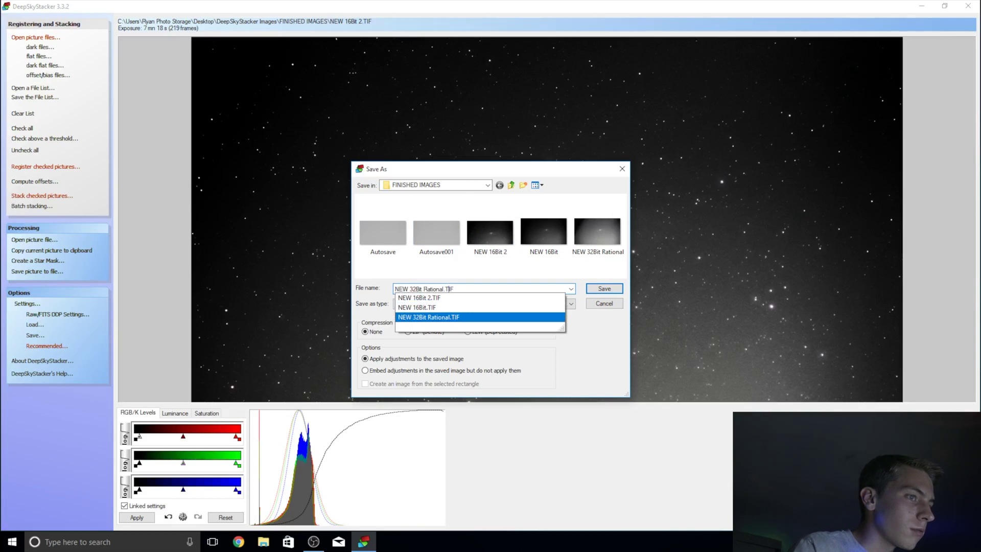
{"action": "key", "text": "Left"}
{"action": "key", "text": "Left"}
{"action": "key", "text": "Left"}
{"action": "key", "text": "Left"}
{"action": "type", "text": "2"}
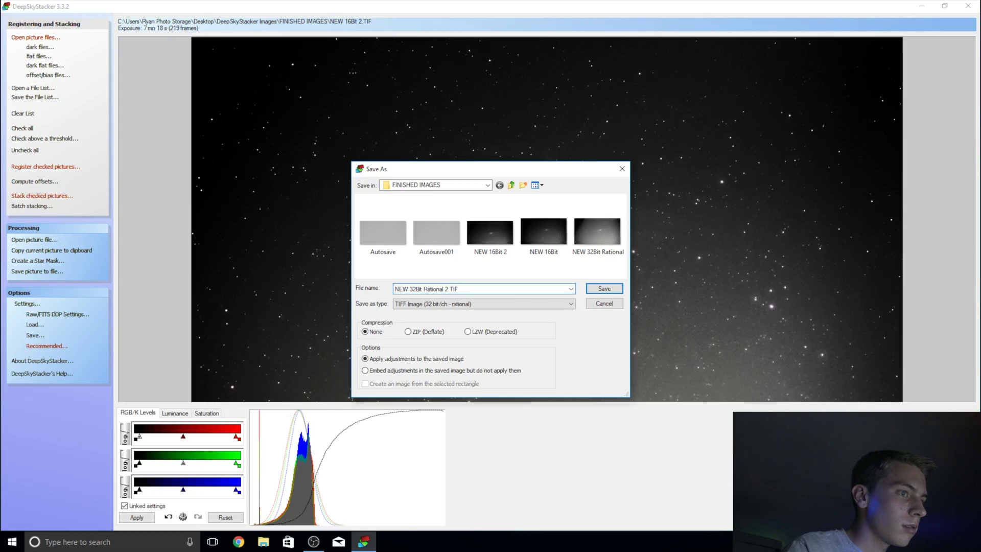
{"action": "key", "text": "Return"}
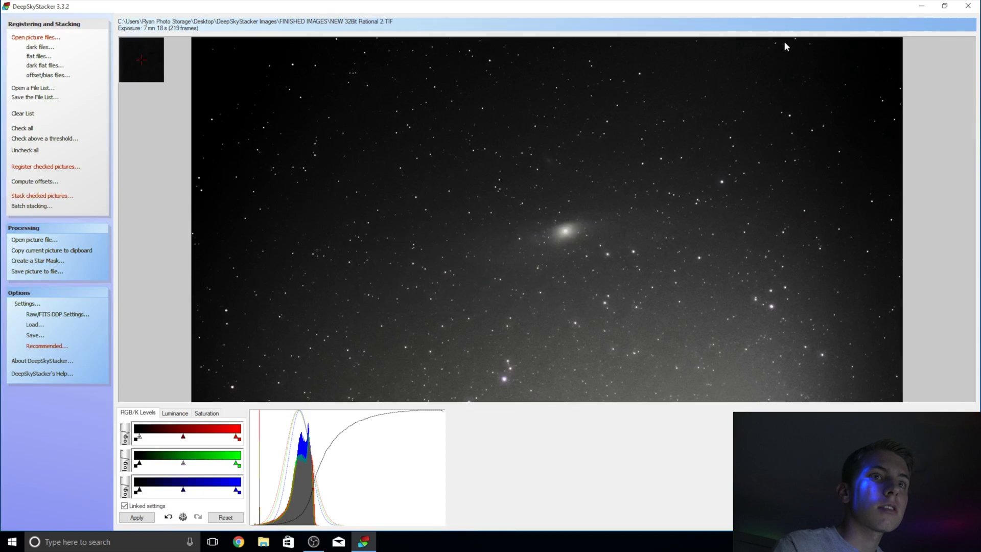
- View the saved NEW 16Bit 2 picture from the FINISHED IMAGES folder inside DeepSkyStacker Images on the desktop, and close it
{"action": "left_click", "coordinate": [921, 6]}
{"action": "double_click", "coordinate": [19, 176]}
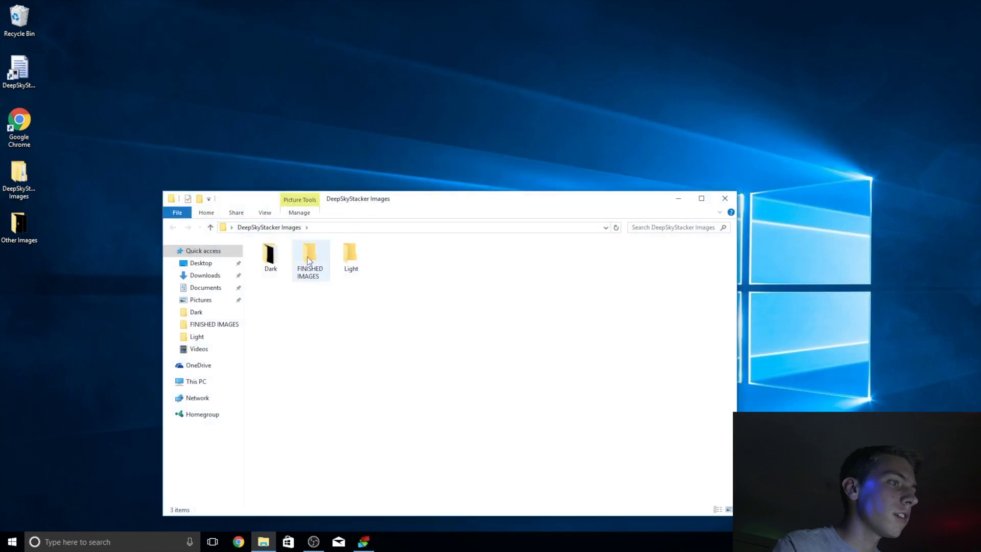
{"action": "double_click", "coordinate": [308, 256]}
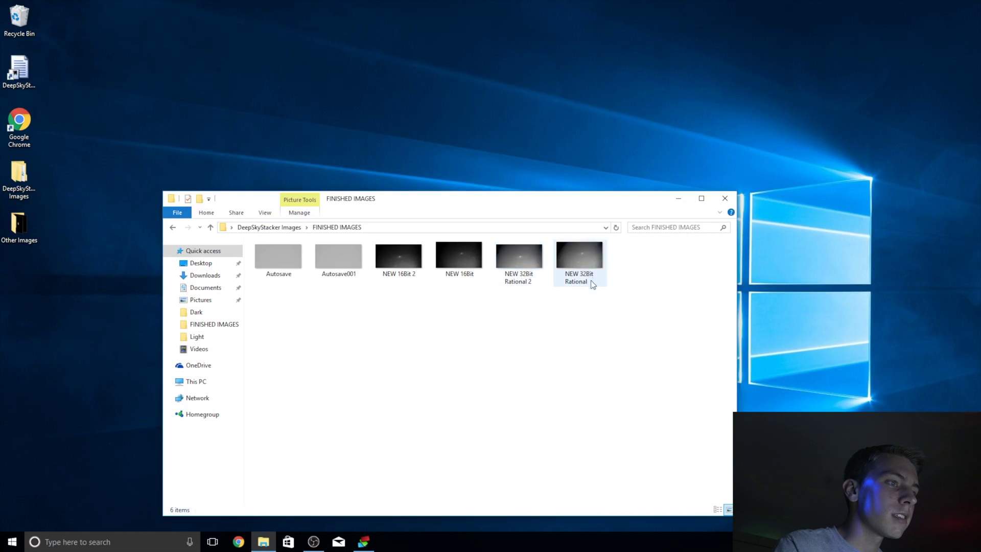
{"action": "double_click", "coordinate": [414, 266]}
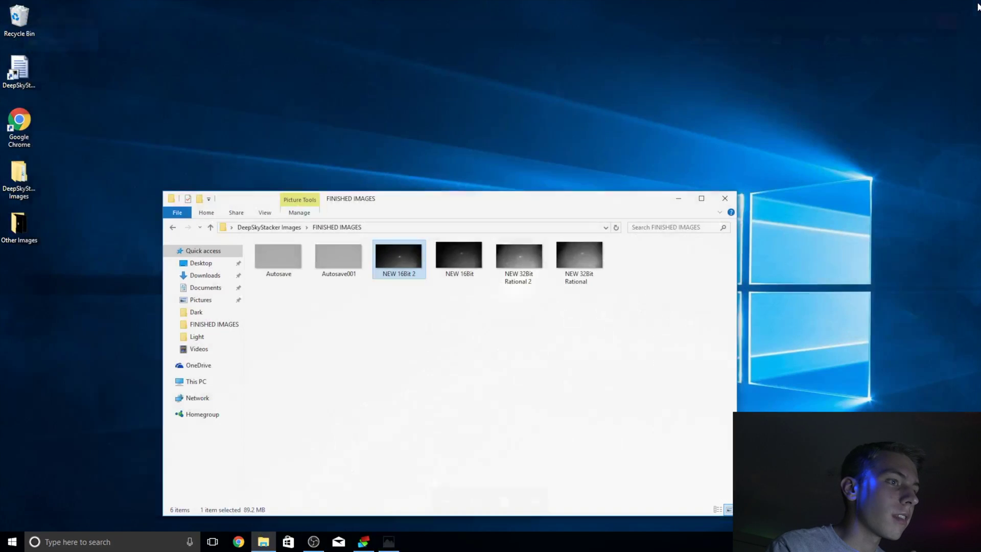
{"action": "left_click", "coordinate": [969, 8]}
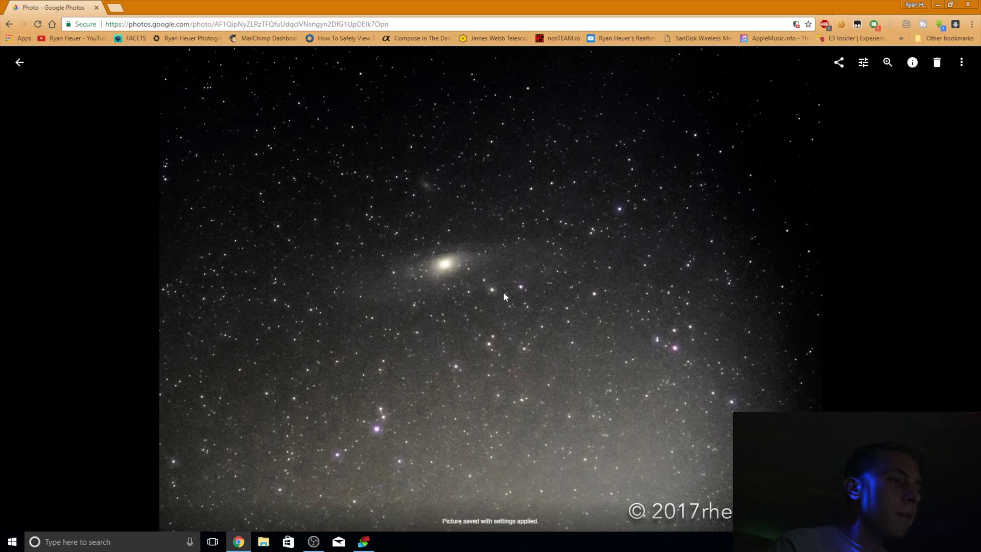
- Examine the finished galaxy photo in Google Photos at several magnifications, close the browser and return to DeepSkyStacker
{"action": "scroll", "coordinate": [446, 269], "scroll_direction": "up", "scroll_amount": 1}
{"action": "scroll", "coordinate": [446, 269], "scroll_direction": "up", "scroll_amount": 2}
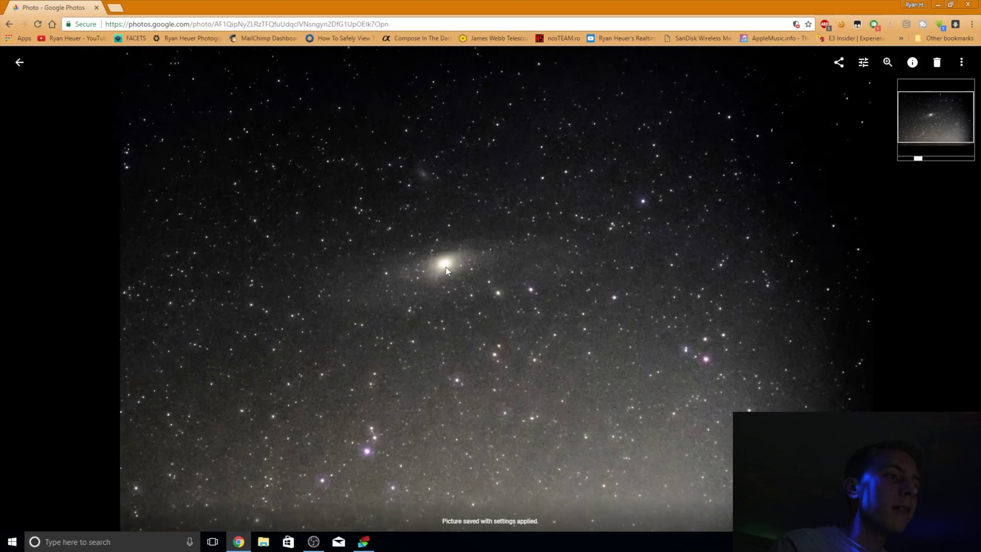
{"action": "scroll", "coordinate": [471, 279], "scroll_direction": "up", "scroll_amount": 1}
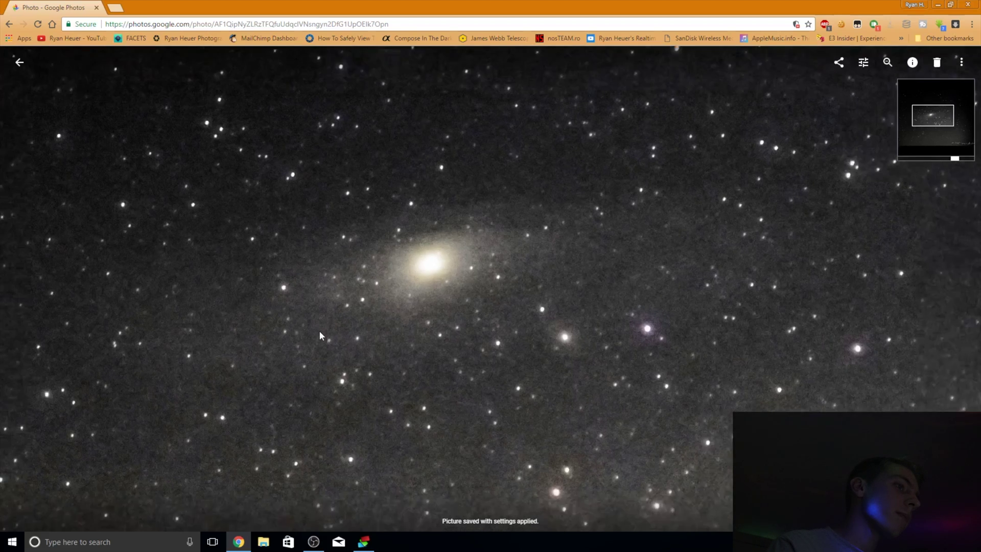
{"action": "scroll", "coordinate": [320, 330], "scroll_direction": "down", "scroll_amount": 2}
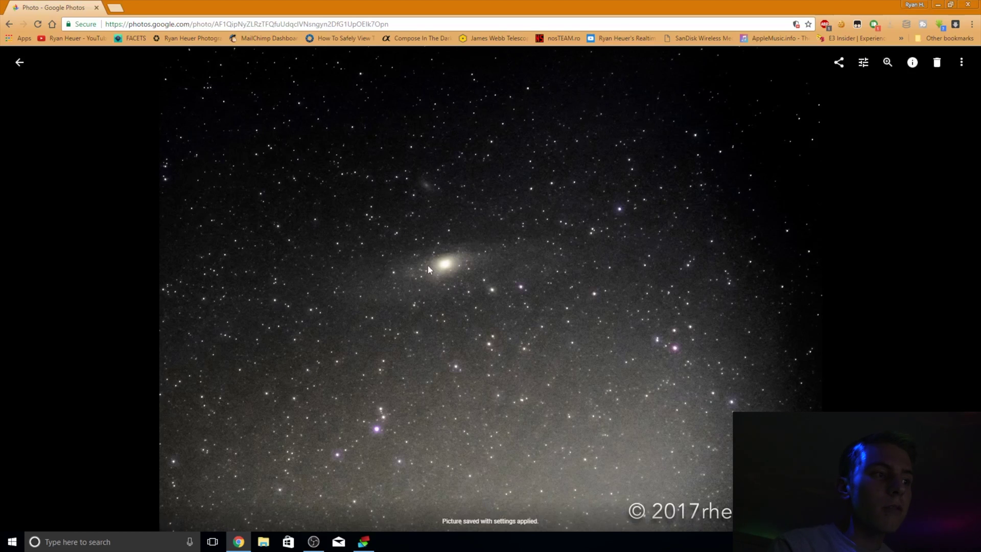
{"action": "left_click", "coordinate": [458, 283]}
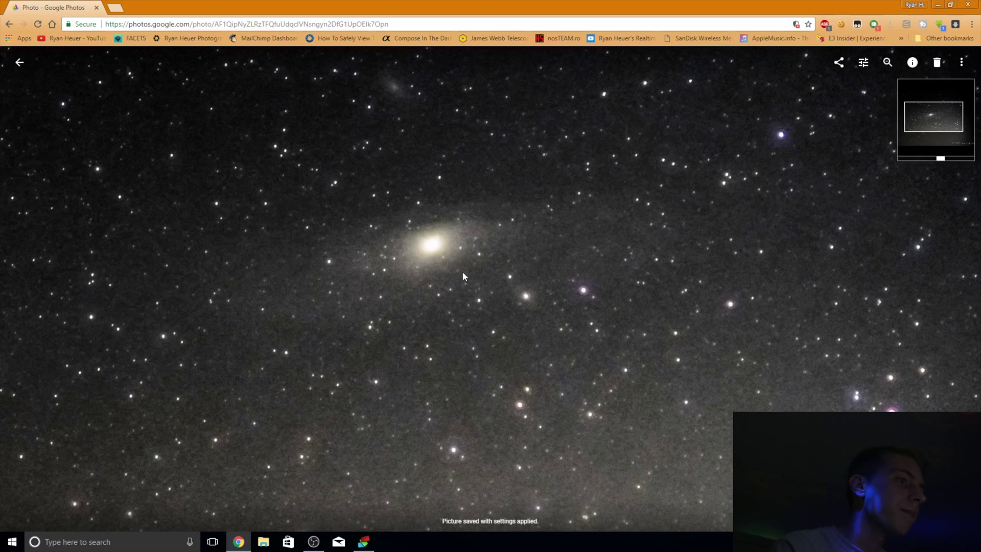
{"action": "scroll", "coordinate": [463, 277], "scroll_direction": "down", "scroll_amount": 3}
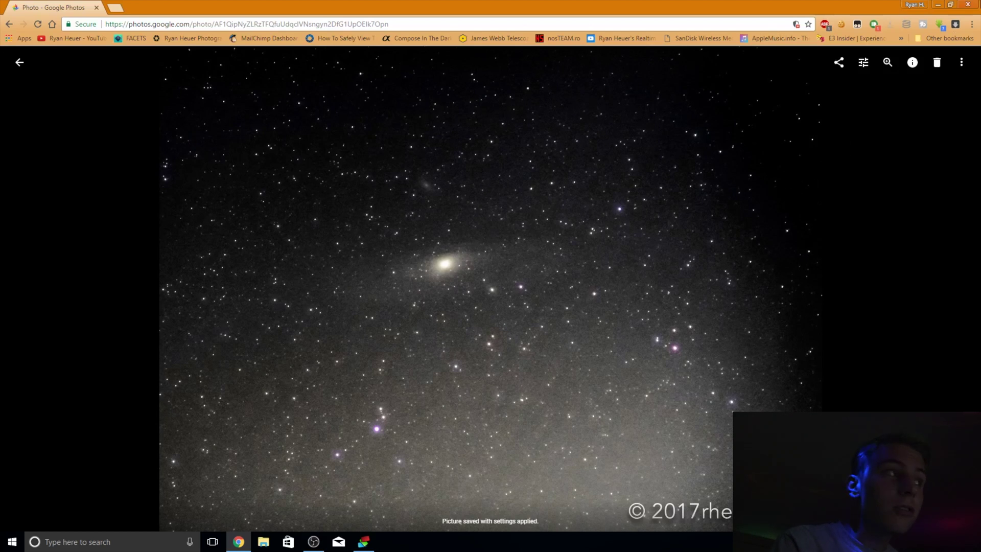
{"action": "key", "text": "alt+F4"}
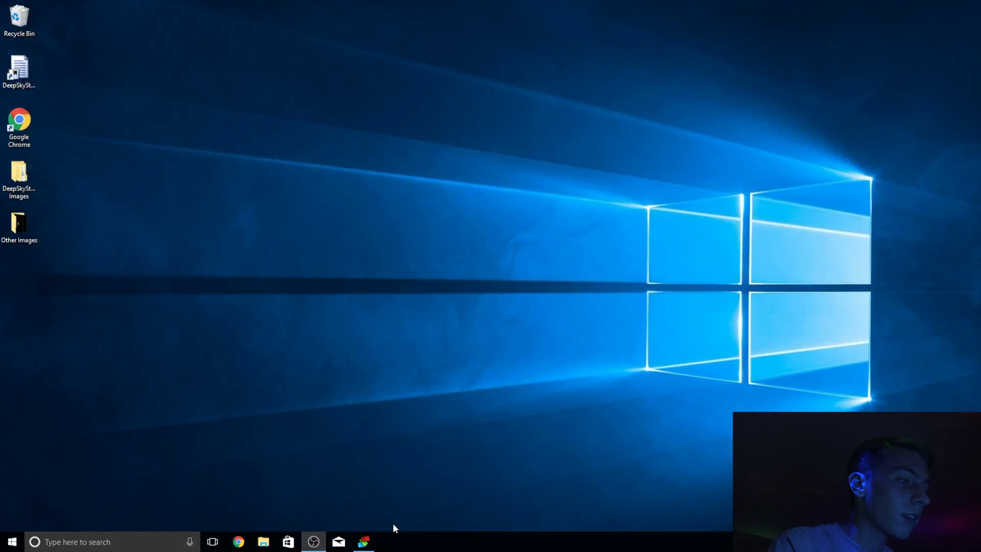
{"action": "left_click", "coordinate": [366, 543]}
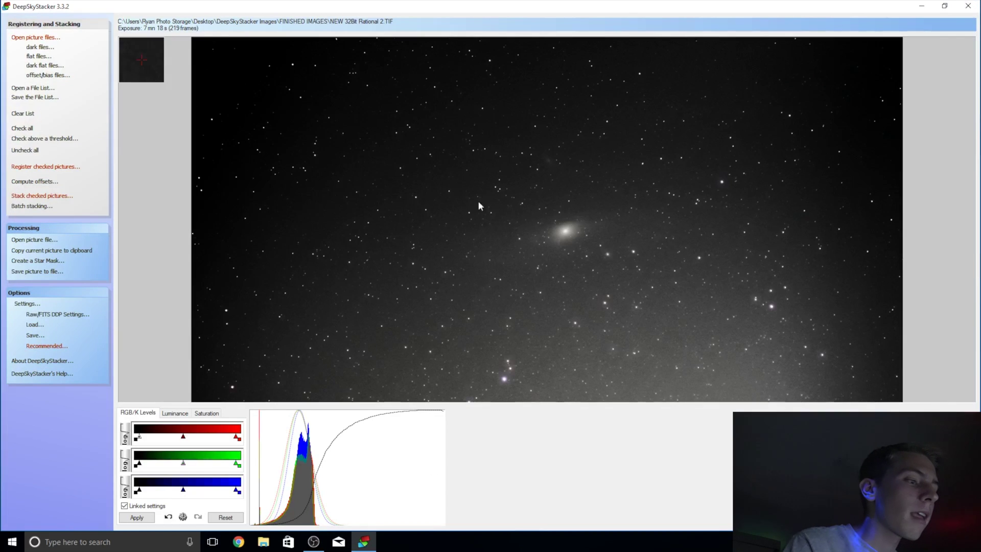
{"action": "left_click", "coordinate": [239, 541]}
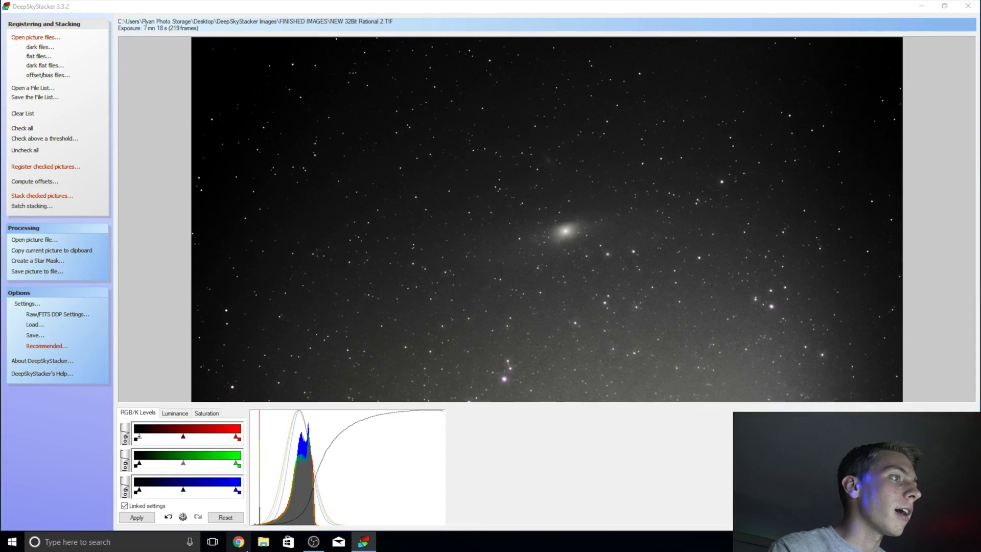
{"action": "left_click", "coordinate": [241, 23]}
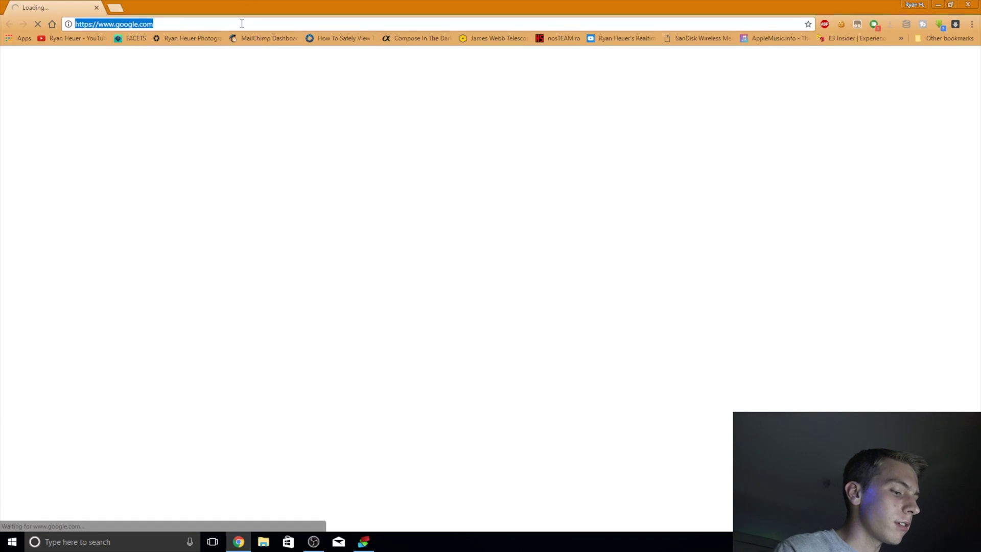
{"action": "type", "text": "rh"}
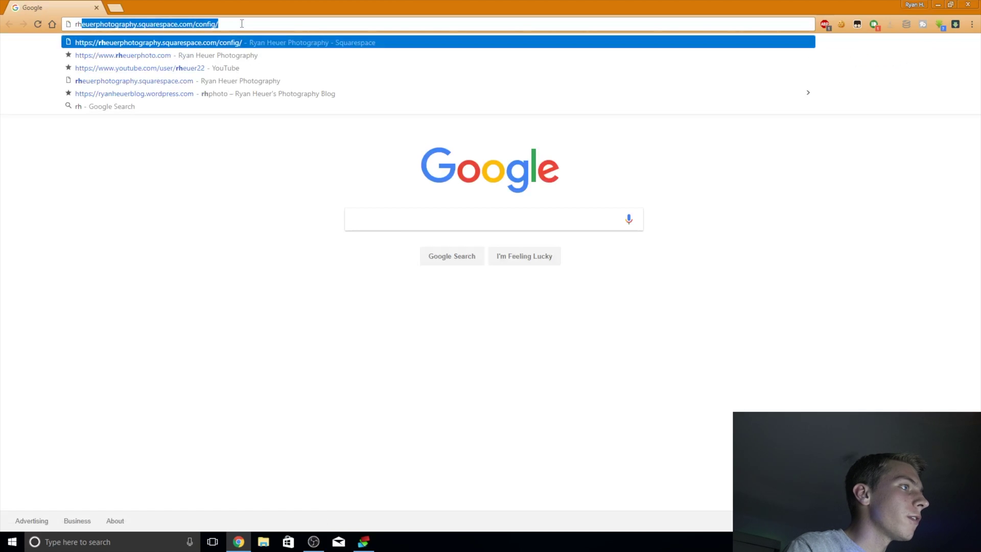
{"action": "key", "text": "Down"}
{"action": "key", "text": "Return"}
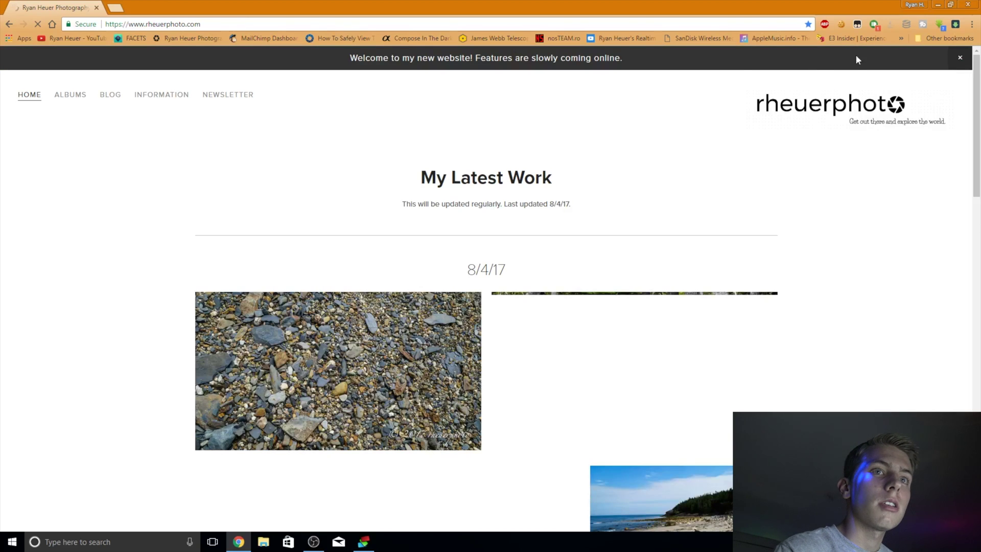
{"action": "left_click", "coordinate": [960, 59]}
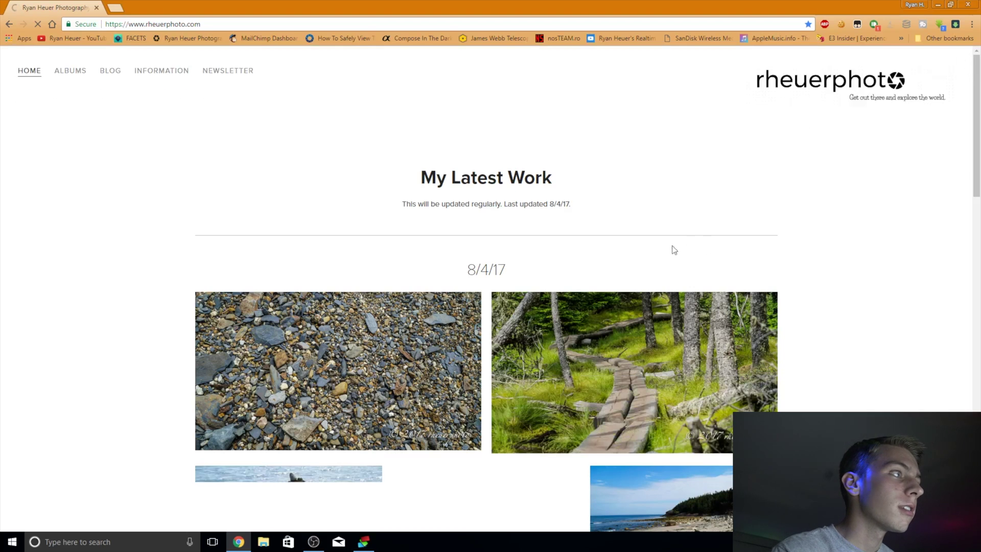
- Open the Landscapes album from the photography site's albums page
{"action": "left_click", "coordinate": [70, 71]}
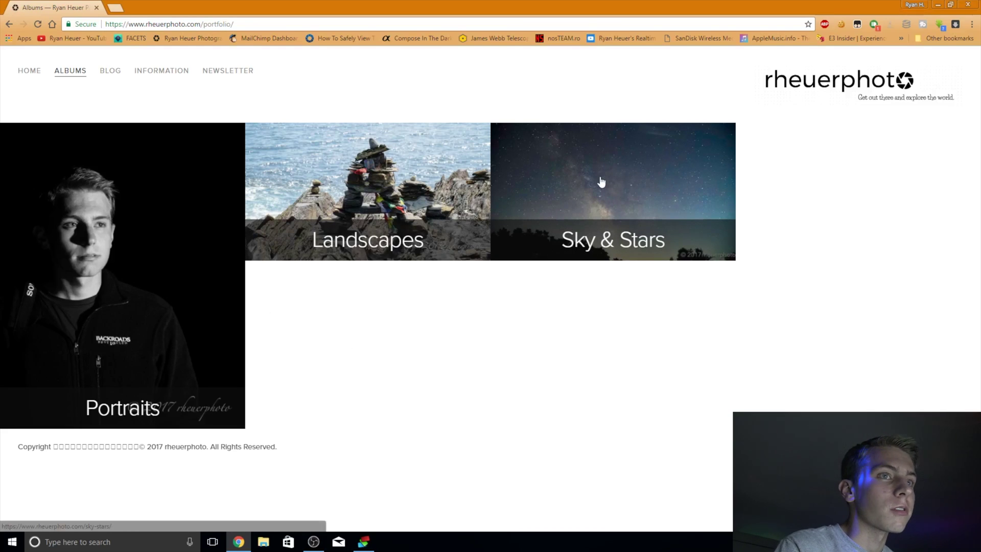
{"action": "left_click_drag", "start_coordinate": [59, 447], "coordinate": [163, 447]}
{"action": "left_click", "coordinate": [153, 450]}
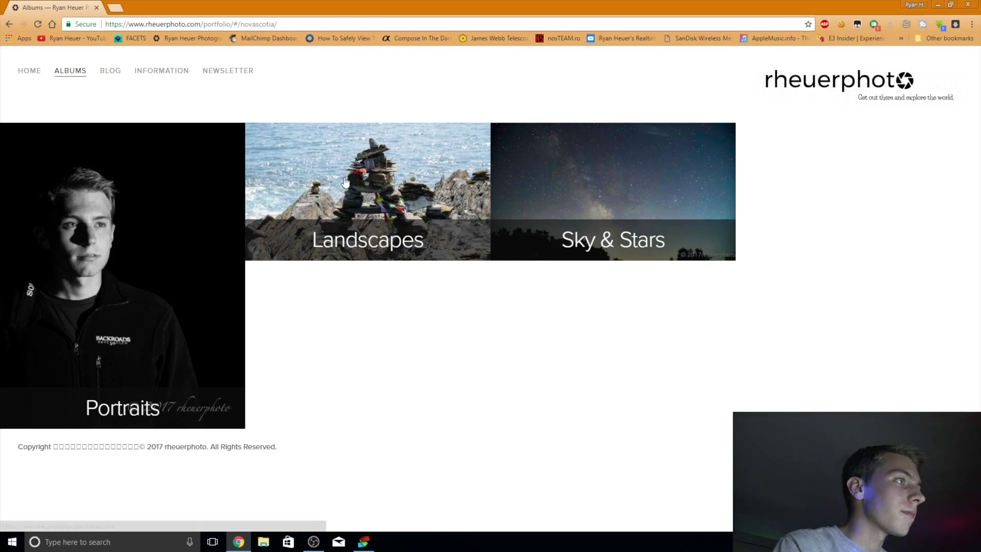
{"action": "left_click", "coordinate": [345, 204]}
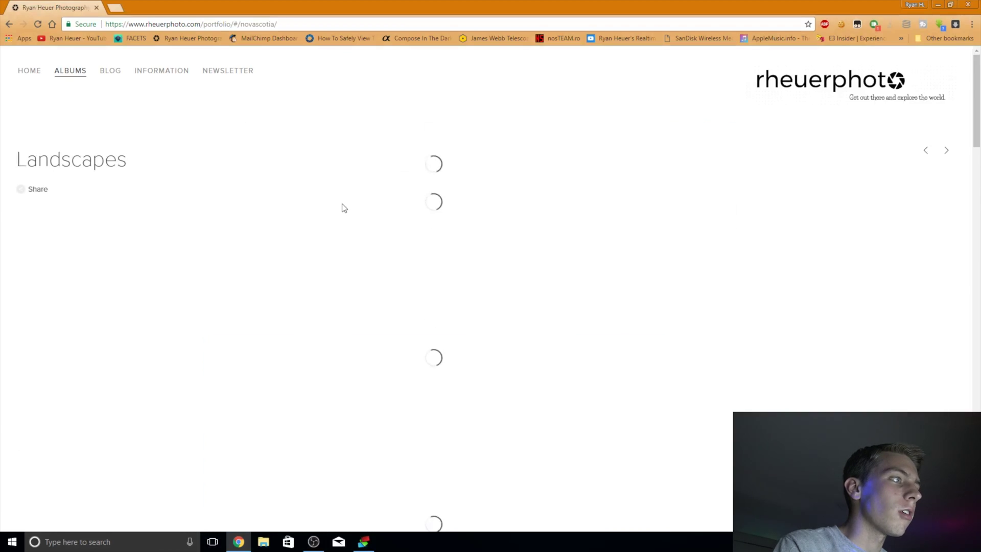
- Look through the photos of the Landscapes album down to its last pictures and return to its beginning
{"action": "scroll", "coordinate": [317, 276], "scroll_direction": "down", "scroll_amount": 5}
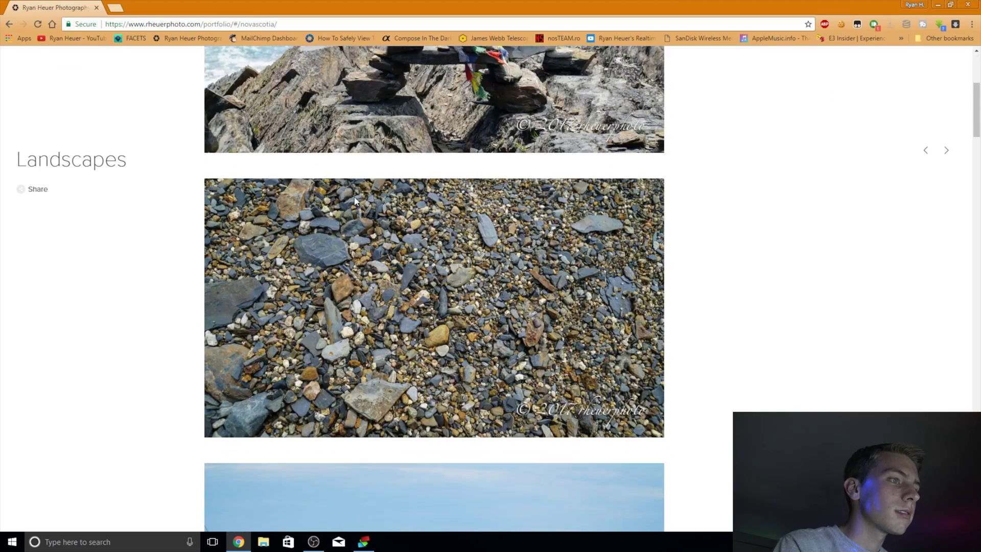
{"action": "scroll", "coordinate": [352, 208], "scroll_direction": "down", "scroll_amount": 10}
{"action": "scroll", "coordinate": [351, 208], "scroll_direction": "down", "scroll_amount": 18}
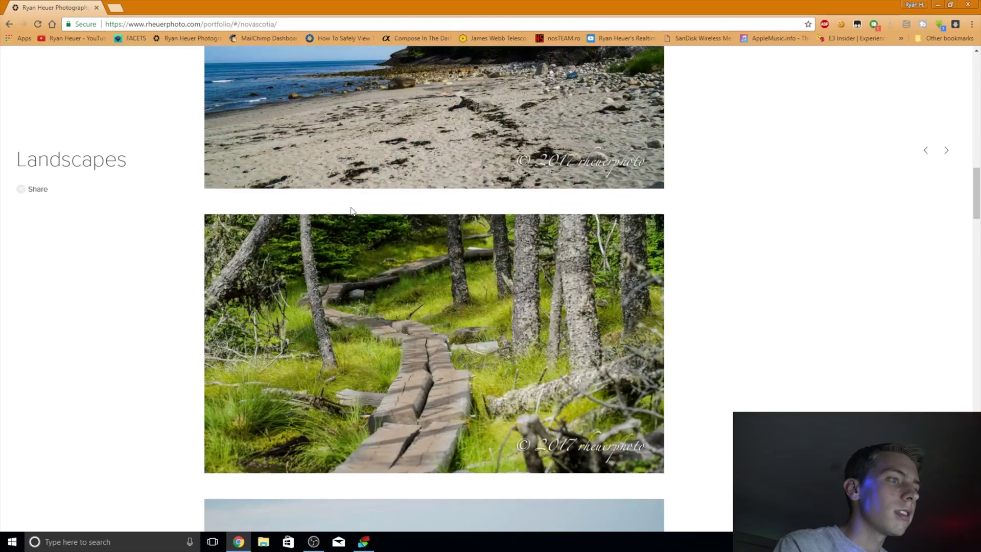
{"action": "scroll", "coordinate": [348, 211], "scroll_direction": "down", "scroll_amount": 13}
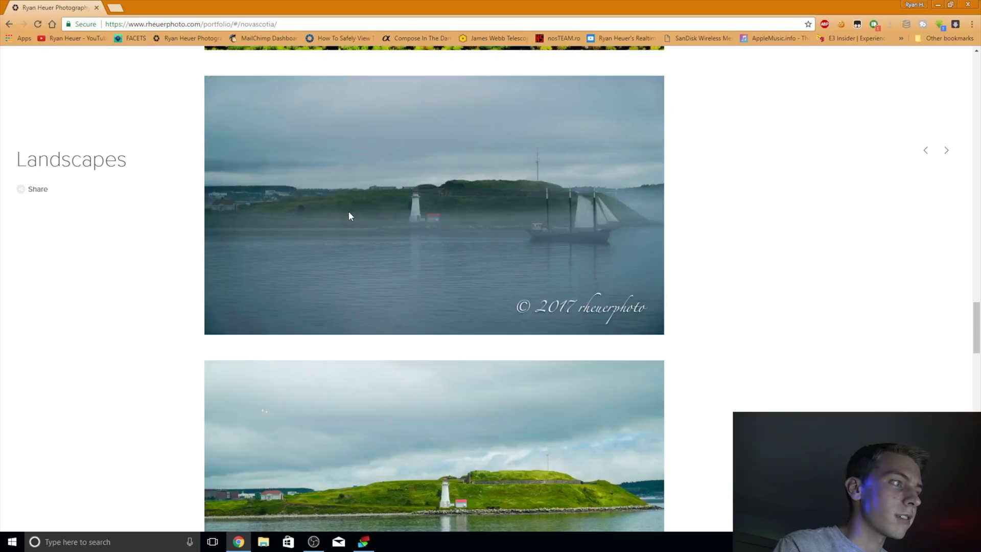
{"action": "scroll", "coordinate": [349, 210], "scroll_direction": "down", "scroll_amount": 6}
{"action": "scroll", "coordinate": [349, 211], "scroll_direction": "down", "scroll_amount": 7}
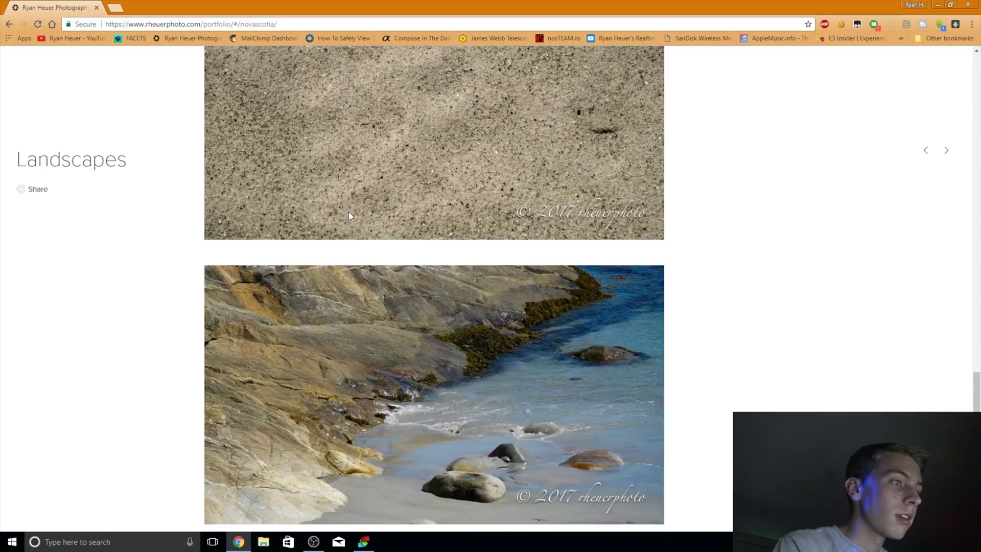
{"action": "scroll", "coordinate": [348, 219], "scroll_direction": "down", "scroll_amount": 5}
{"action": "scroll", "coordinate": [348, 225], "scroll_direction": "up", "scroll_amount": 14}
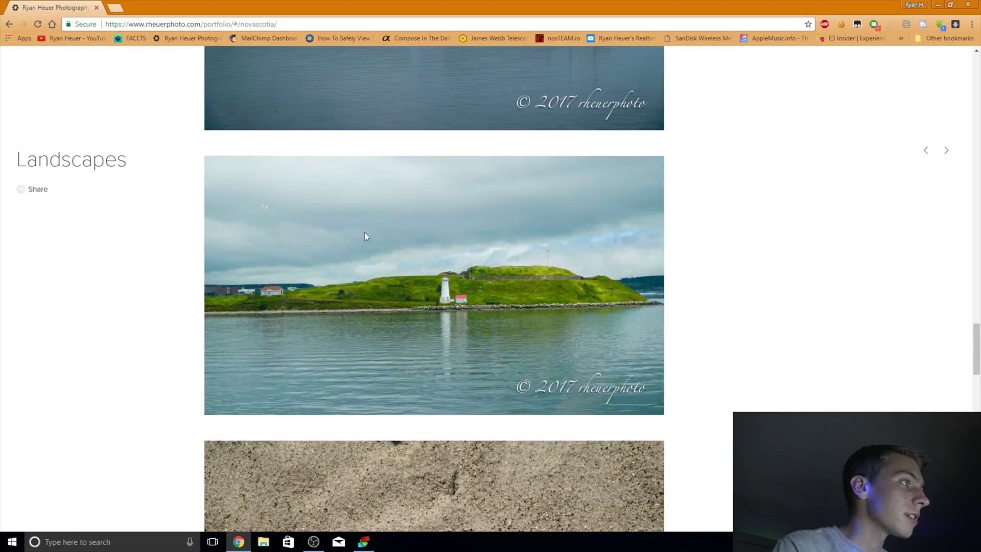
{"action": "scroll", "coordinate": [31, 101], "scroll_direction": "up", "scroll_amount": 20}
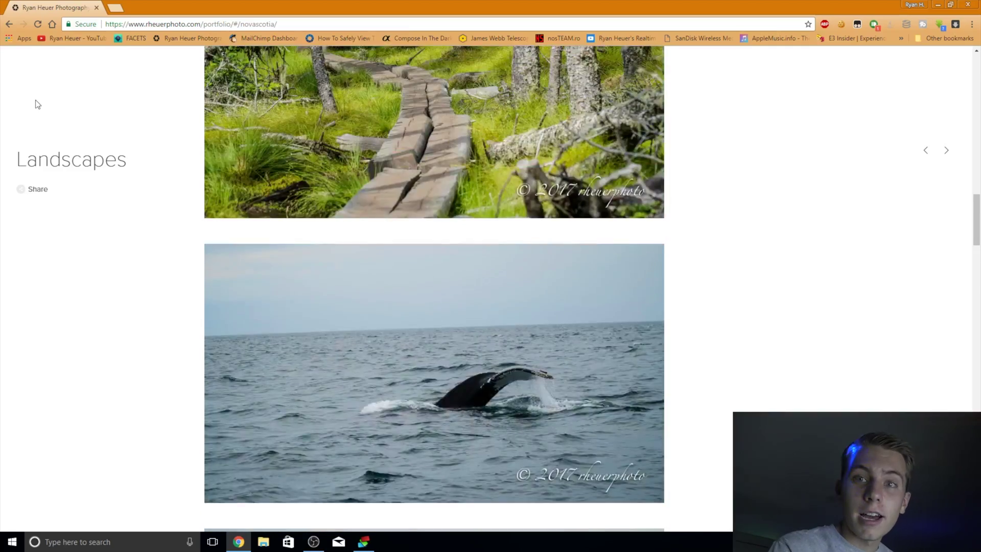
{"action": "scroll", "coordinate": [42, 105], "scroll_direction": "up", "scroll_amount": 5}
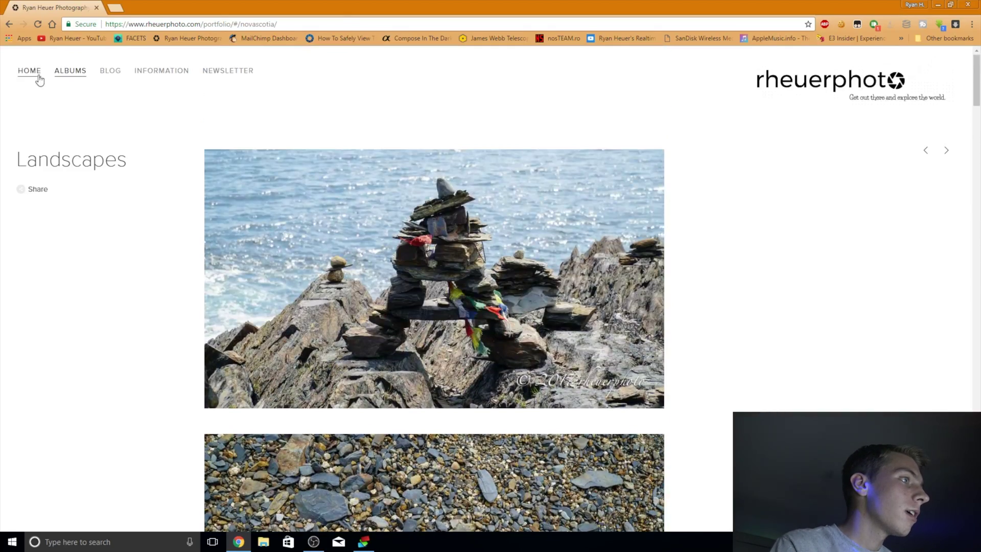
- View the site's newsletter sign-up page and the Information pages on offer, and go to the blog
{"action": "left_click", "coordinate": [216, 77]}
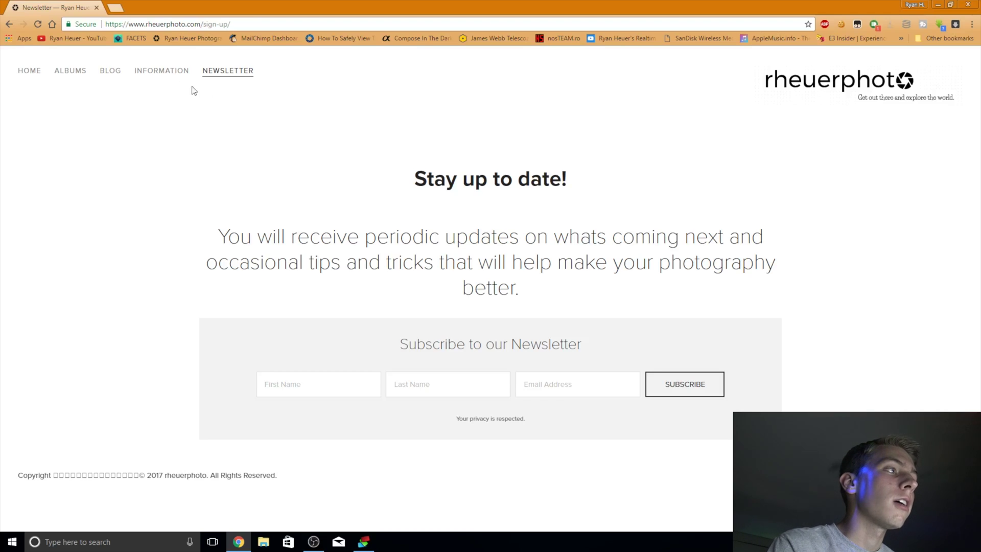
{"action": "mouse_move", "coordinate": [178, 77]}
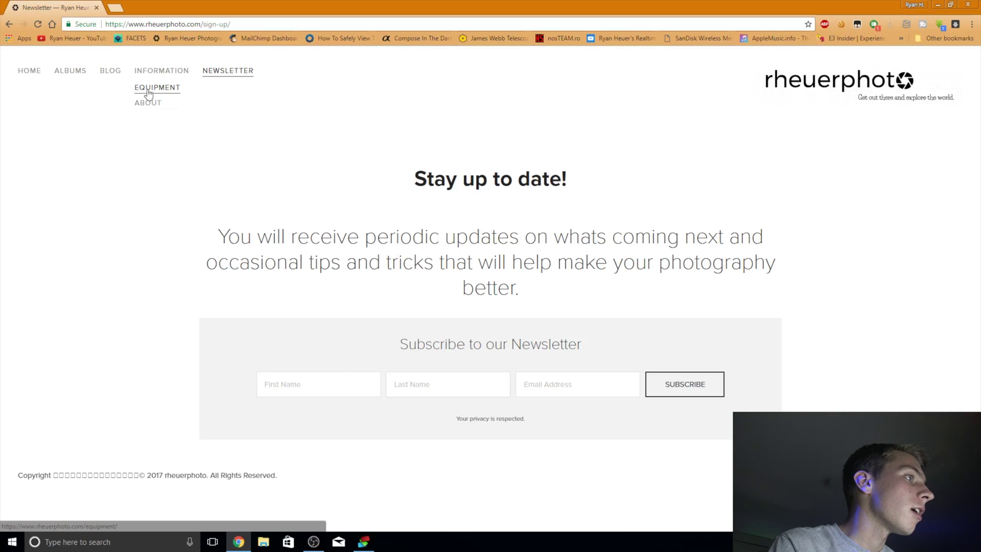
{"action": "left_click", "coordinate": [110, 71]}
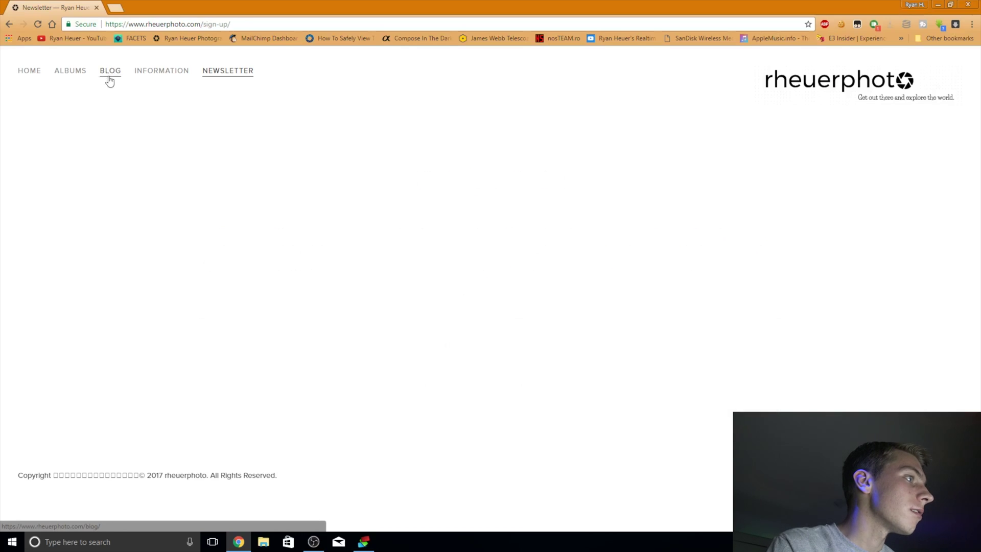
- Return to the site's home page and look through the My Latest Work photos
{"action": "left_click", "coordinate": [25, 75]}
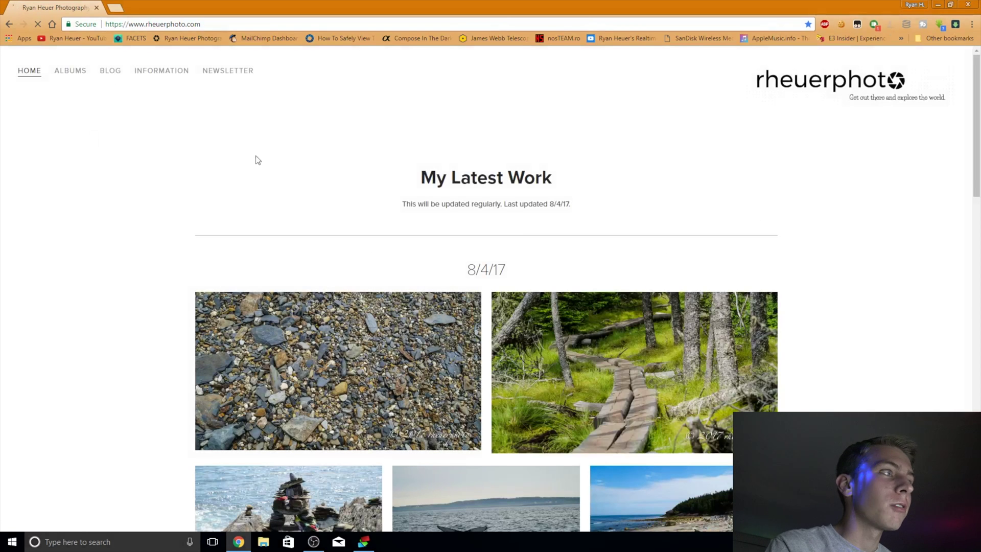
{"action": "scroll", "coordinate": [220, 139], "scroll_direction": "down", "scroll_amount": 15}
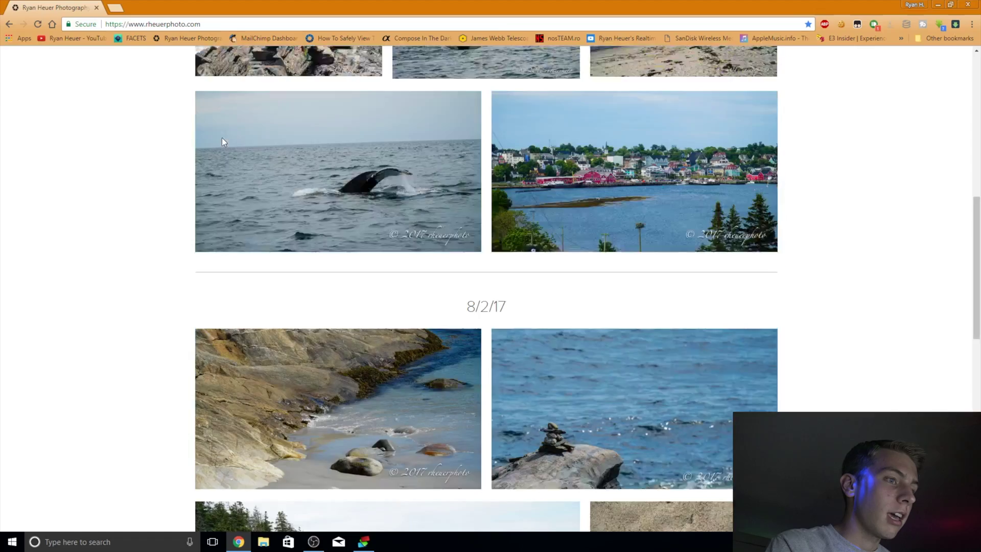
{"action": "scroll", "coordinate": [224, 143], "scroll_direction": "up", "scroll_amount": 15}
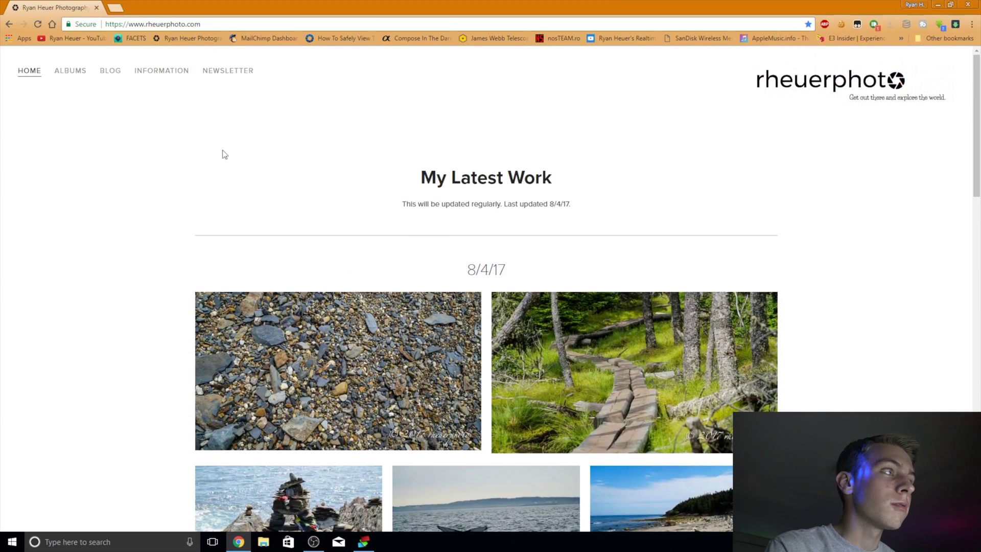